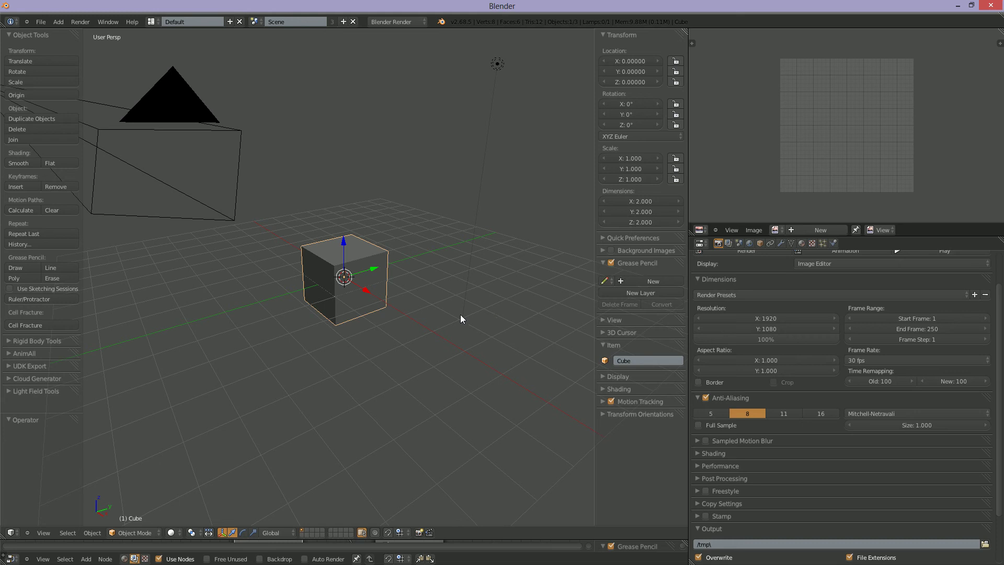
# Step: Unwrap the whole cube in Edit Mode with Smart UV Project, using an angle limit of 66 and an island margin of 0.03
pyautogui.scroll(2, 419, 311)
pyautogui.scroll(-2, 419, 312)
pyautogui.press('Tab')
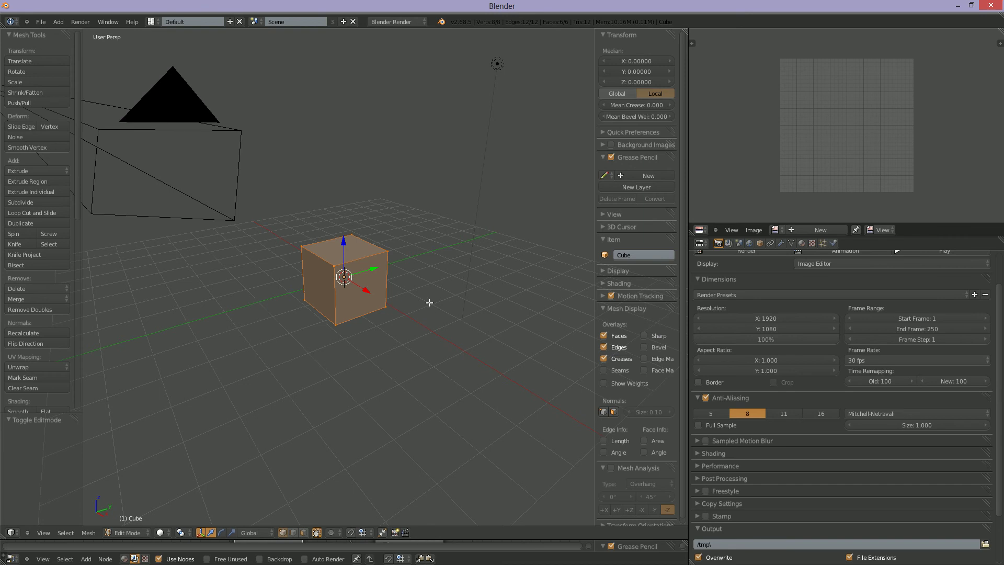
pyautogui.press('u')
pyautogui.click(429, 312)
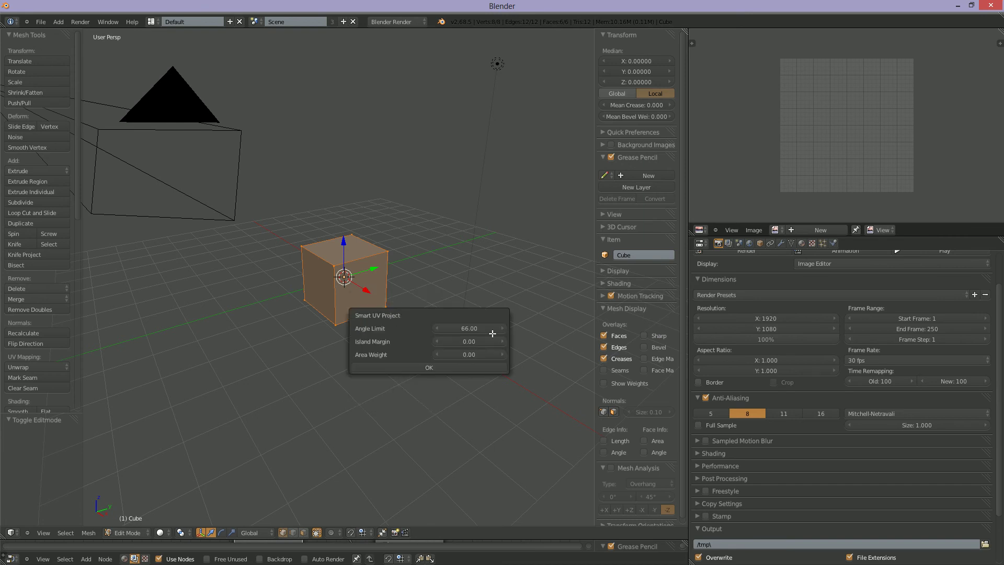
pyautogui.click(486, 368)
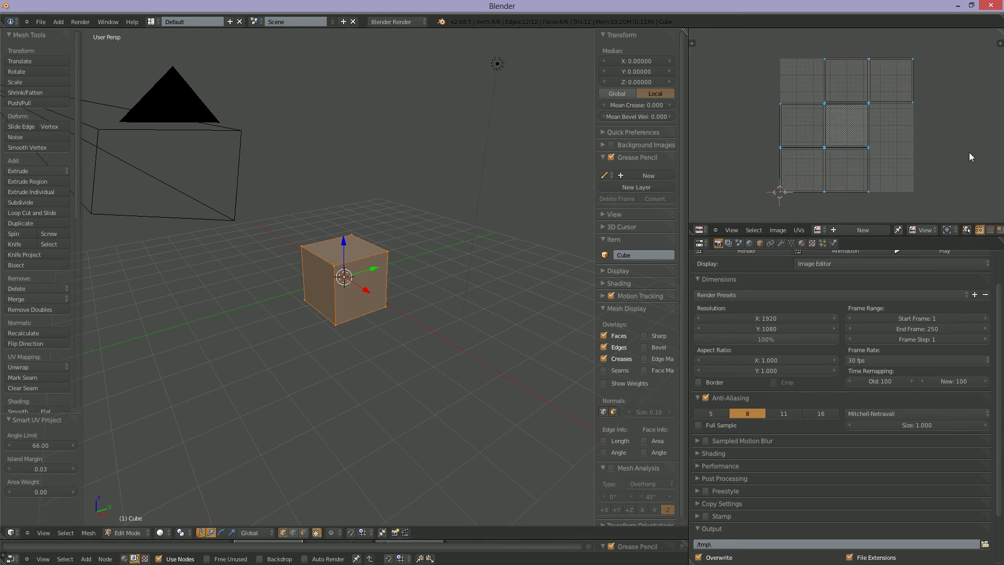
# Step: Create a new blank black 1024 × 1024 image named Untitled for the cube's UV layout
pyautogui.scroll(1, 936, 152)
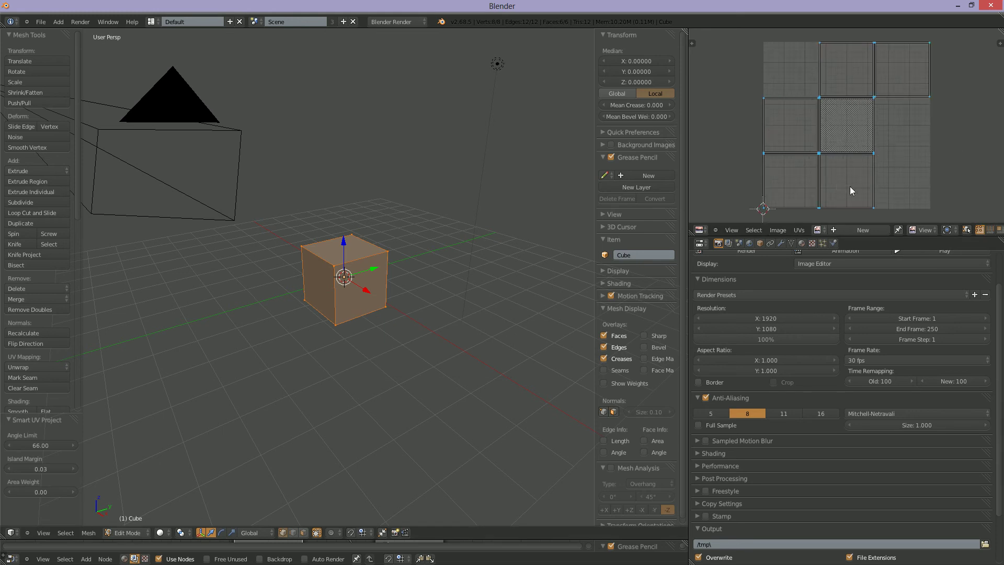
pyautogui.click(843, 228)
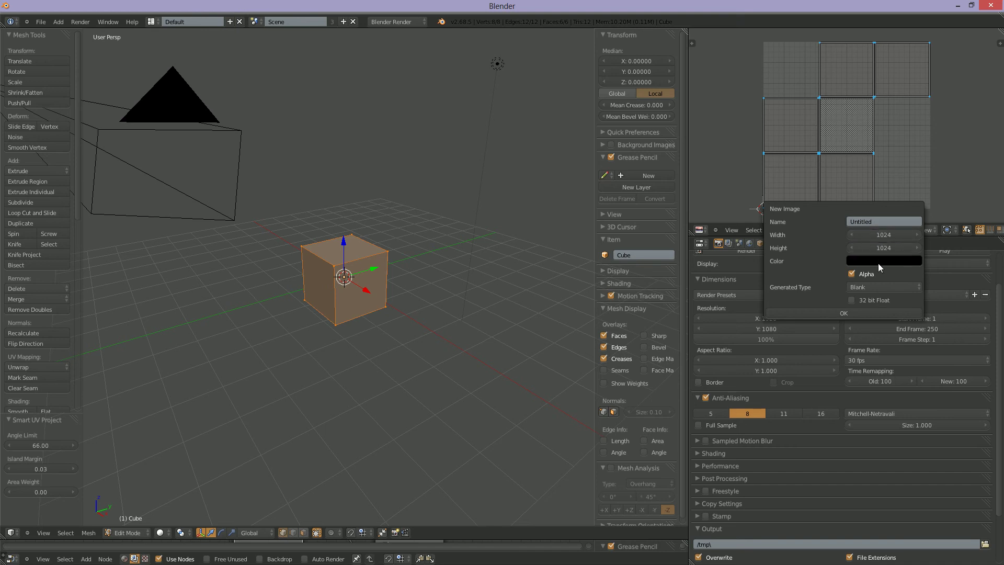
pyautogui.click(848, 313)
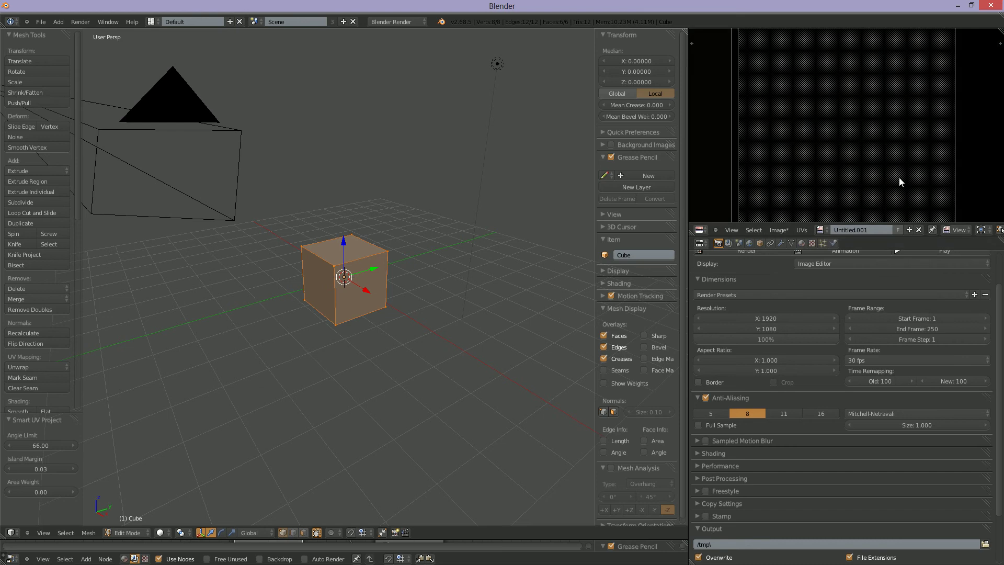
pyautogui.scroll(-5, 898, 178)
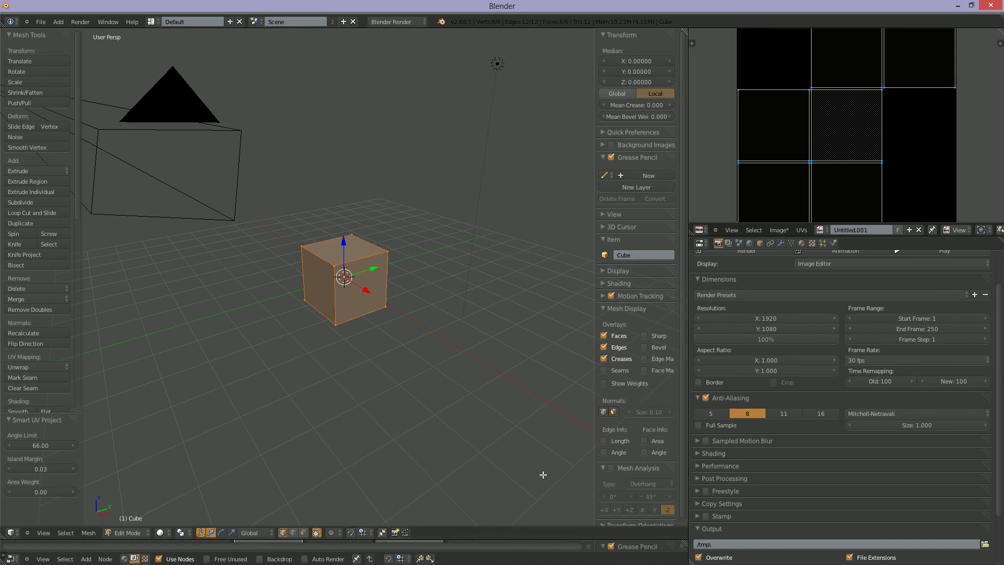
# Step: Give the cube a new material and add a texture of type Image or Movie to it
pyautogui.click(801, 243)
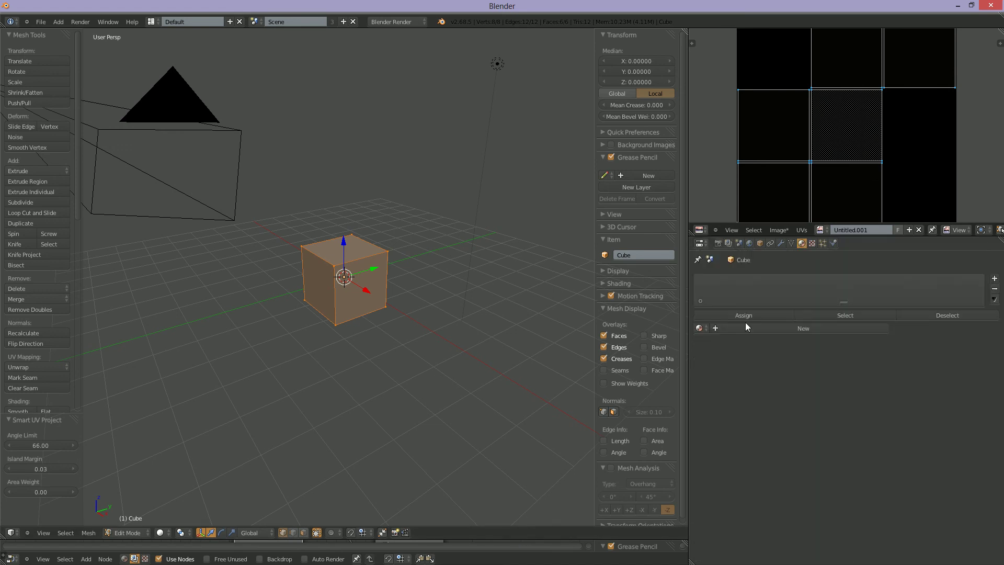
pyautogui.click(758, 326)
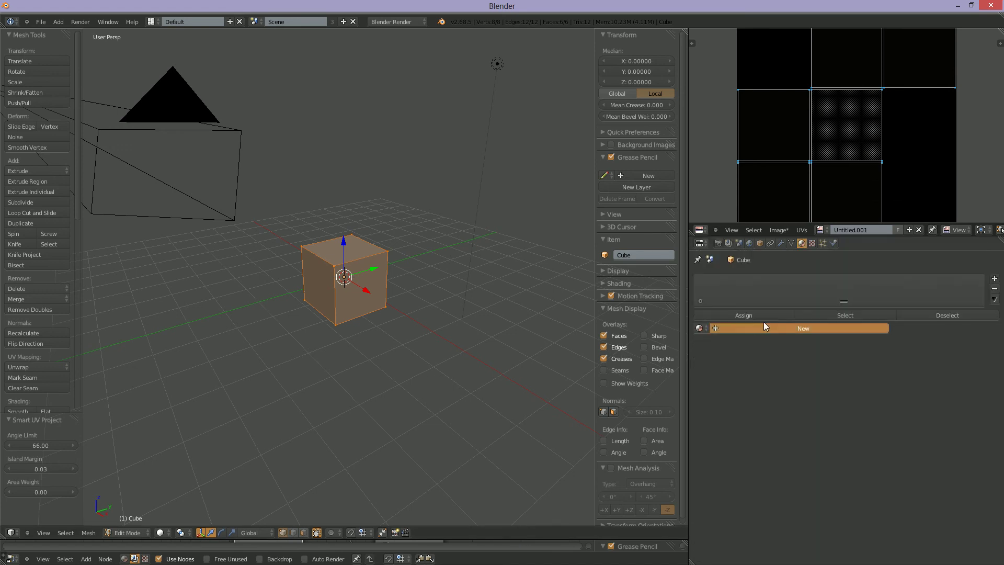
pyautogui.click(810, 243)
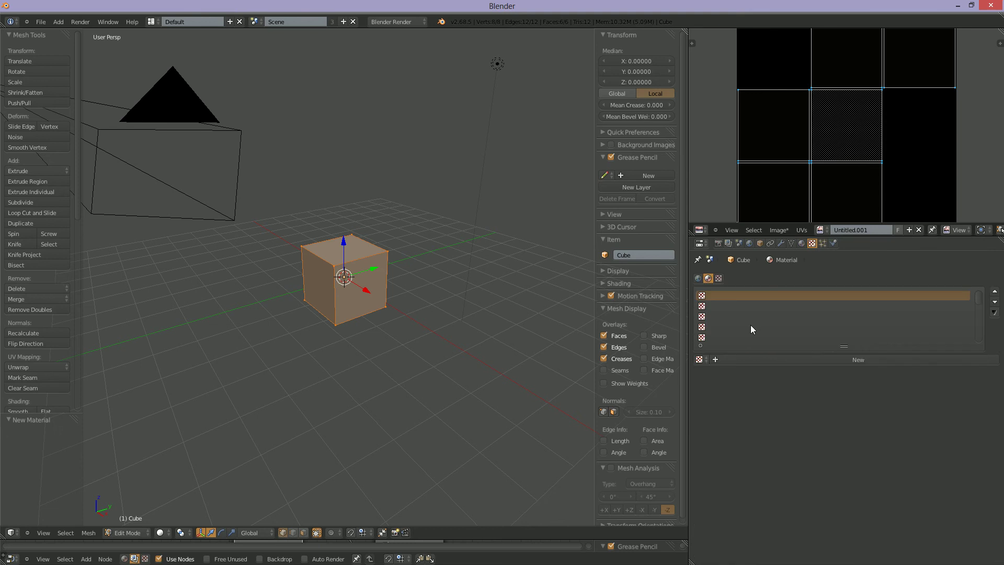
pyautogui.click(752, 360)
pyautogui.click(790, 372)
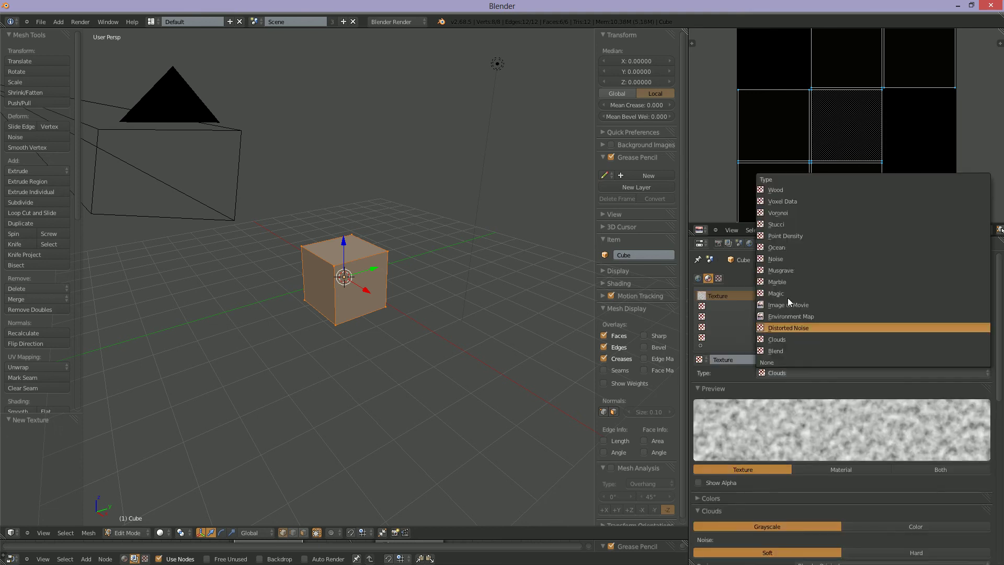
pyautogui.click(779, 306)
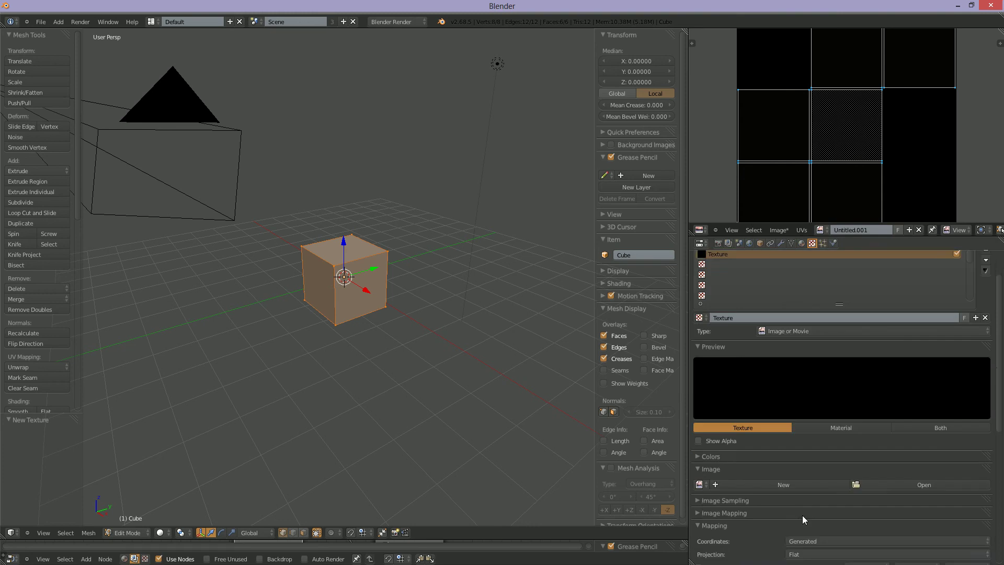
# Step: Assign the existing image Untitled.001 to the texture and set its mapping coordinates to UV
pyautogui.scroll(-7, 802, 515)
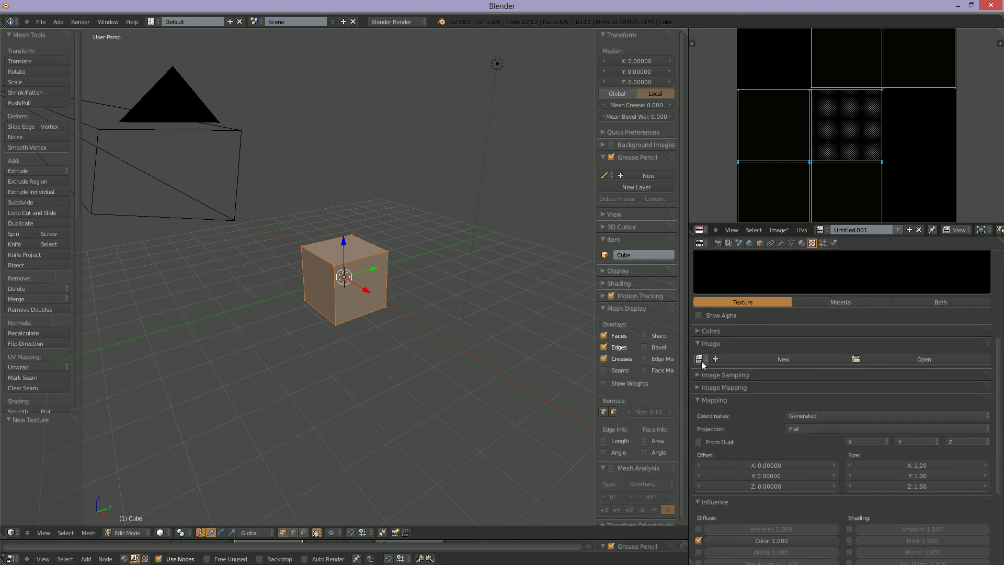
pyautogui.click(700, 359)
pyautogui.click(734, 383)
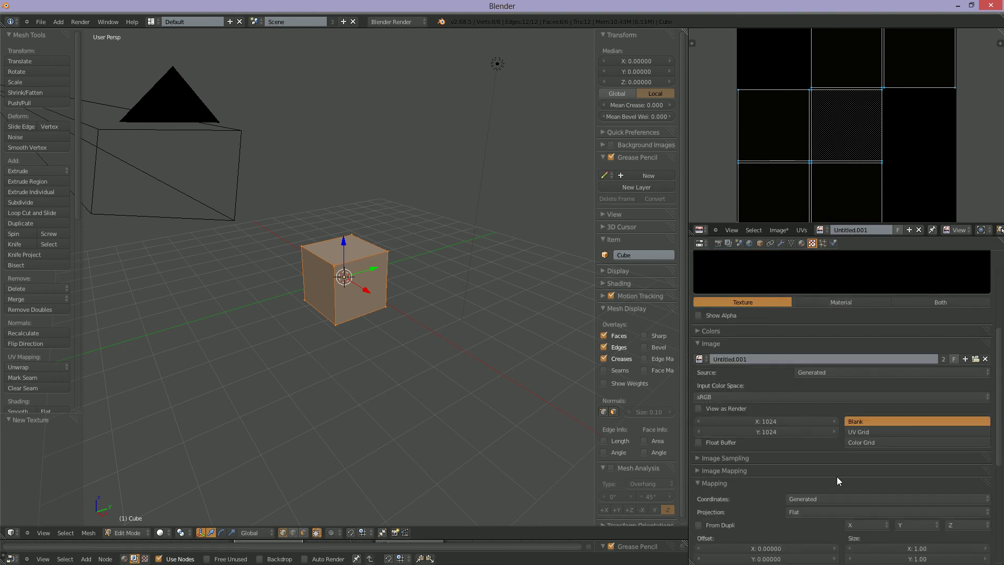
pyautogui.click(823, 498)
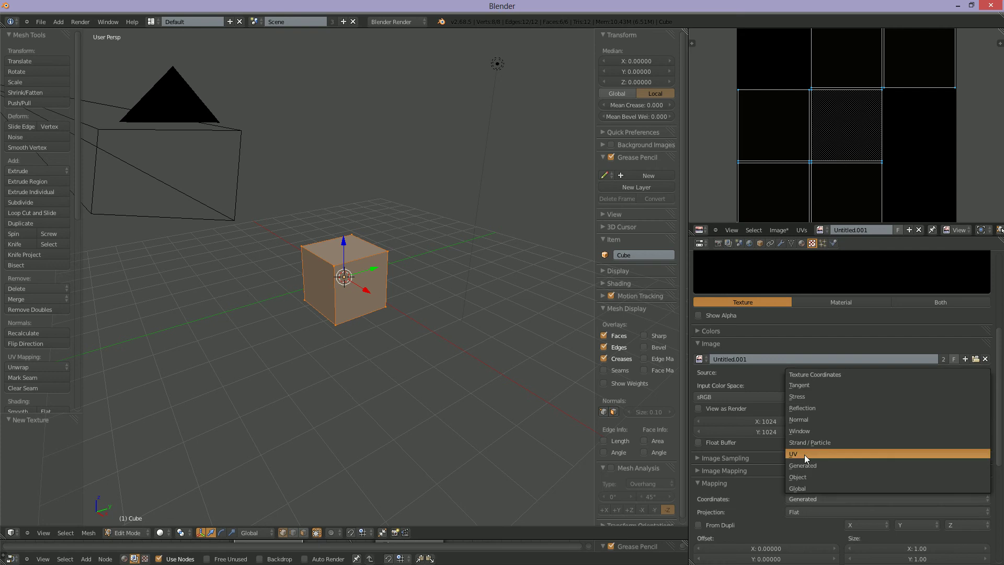
pyautogui.click(804, 453)
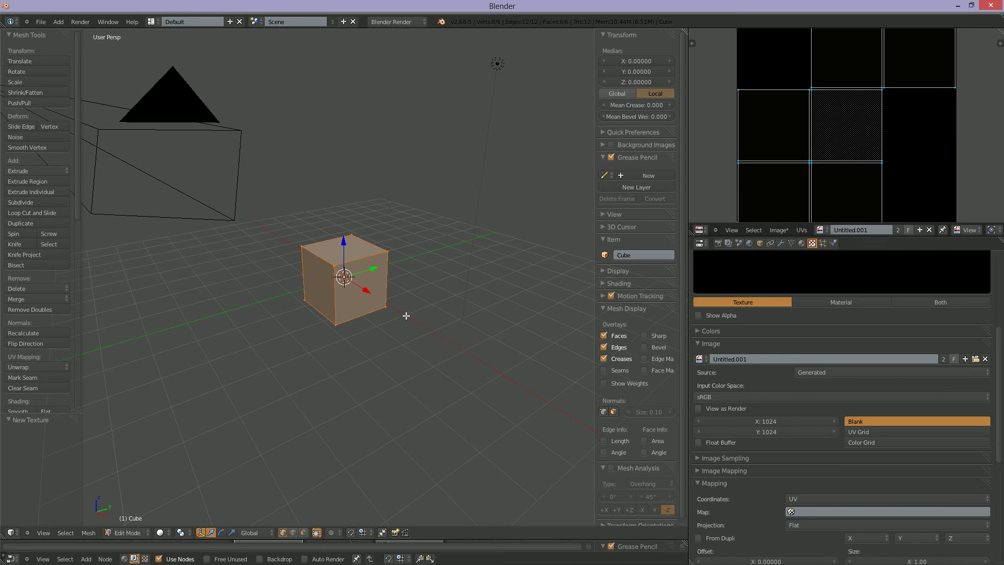
# Step: Set the 3D view's shading to Texture for the cube
pyautogui.click(160, 533)
pyautogui.click(184, 489)
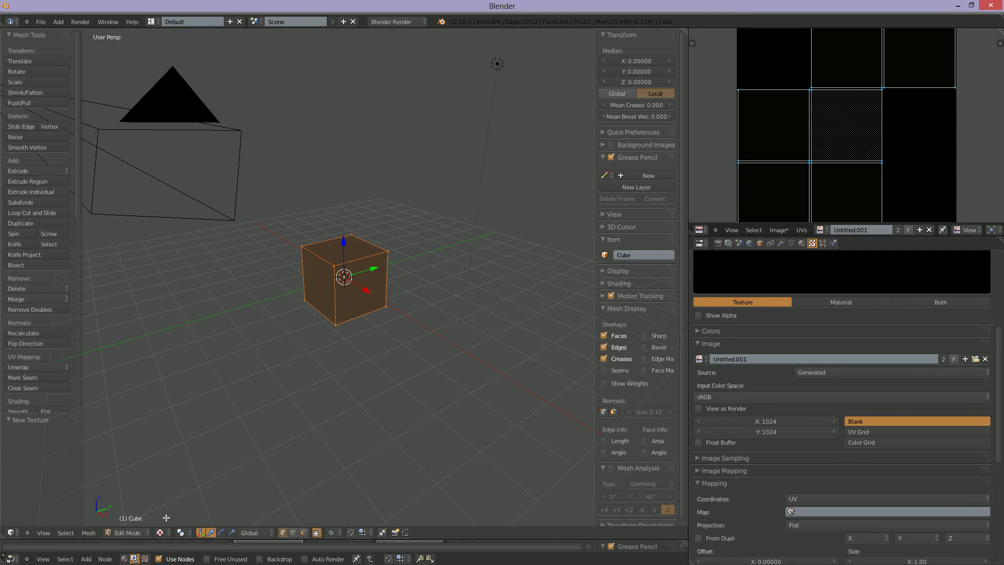
pyautogui.keyDown('shift'); pyautogui.moveTo(371, 440); pyautogui.dragTo(370, 430, button='middle'); pyautogui.keyUp('shift')
pyautogui.scroll(5, 370, 430)
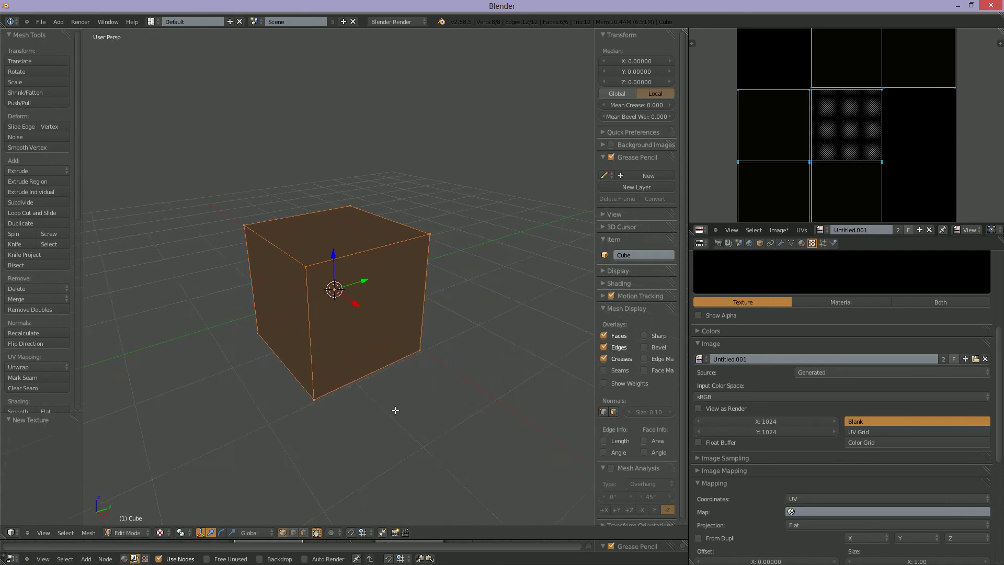
# Step: Change the mesh selection mode to faces and select only the cube's front face
pyautogui.moveTo(441, 409); pyautogui.dragTo(443, 409, button='middle')
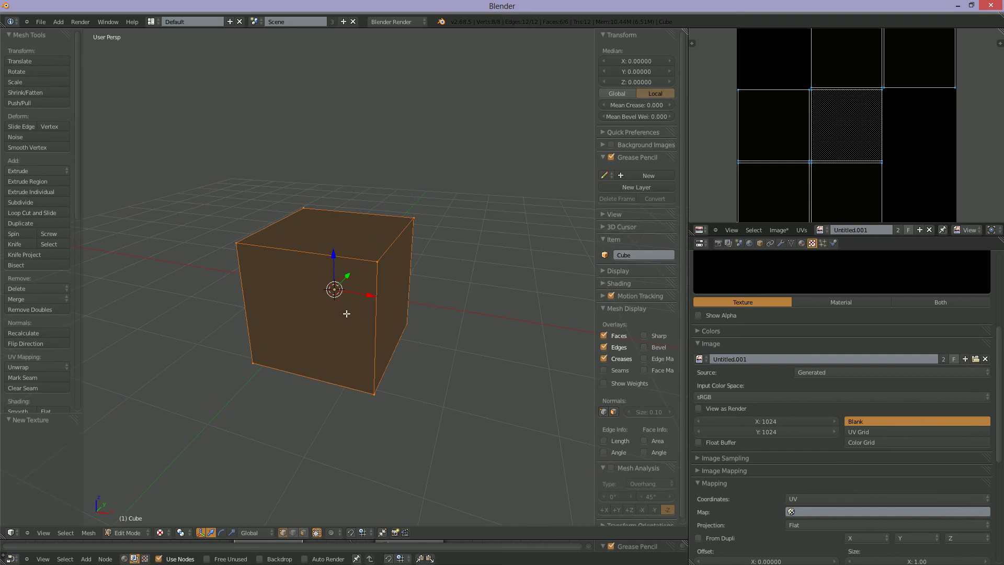
pyautogui.hotkey('ctrl', 'Tab')
pyautogui.click(332, 334)
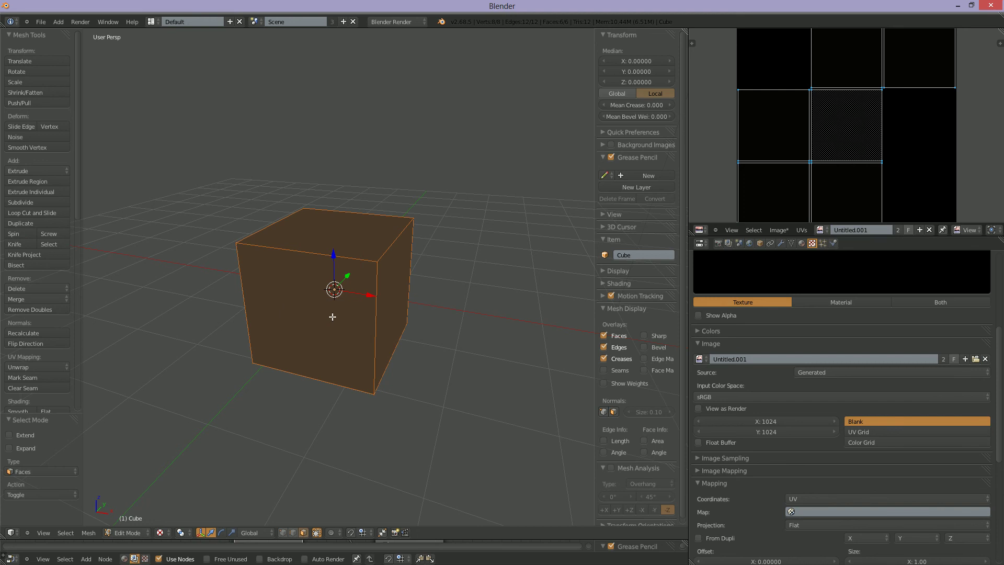
pyautogui.rightClick(333, 317)
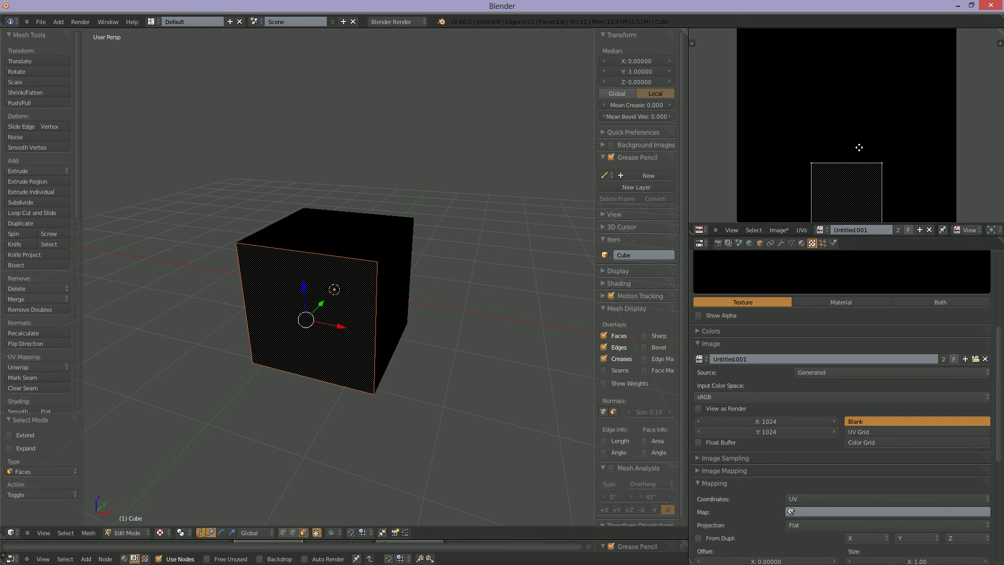
# Step: Set the image editor to Mask mode and snap its 2D cursor to the selected face's UVs, leaving the UVs deselected
pyautogui.moveTo(859, 160); pyautogui.dragTo(857, 122, button='middle')
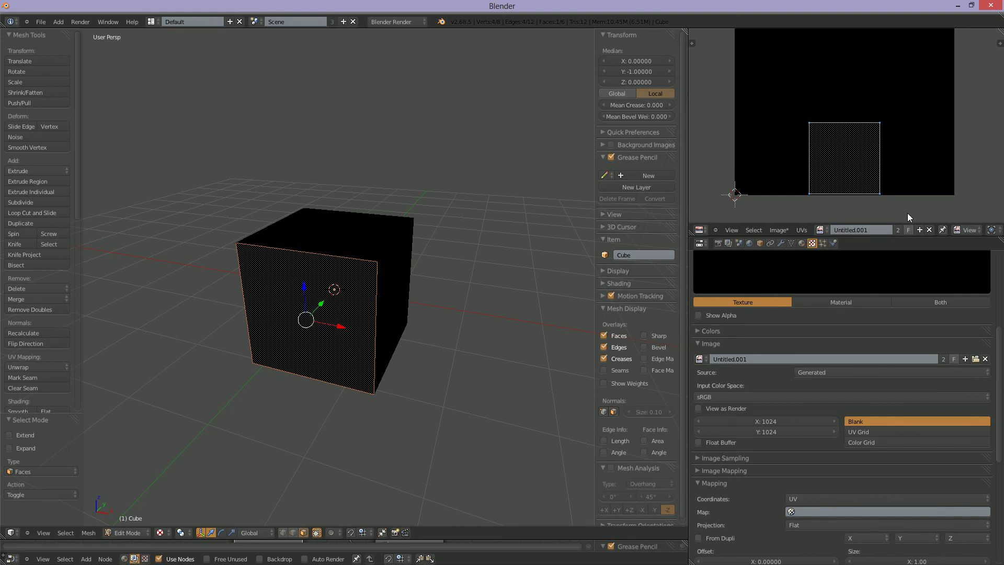
pyautogui.click(956, 230)
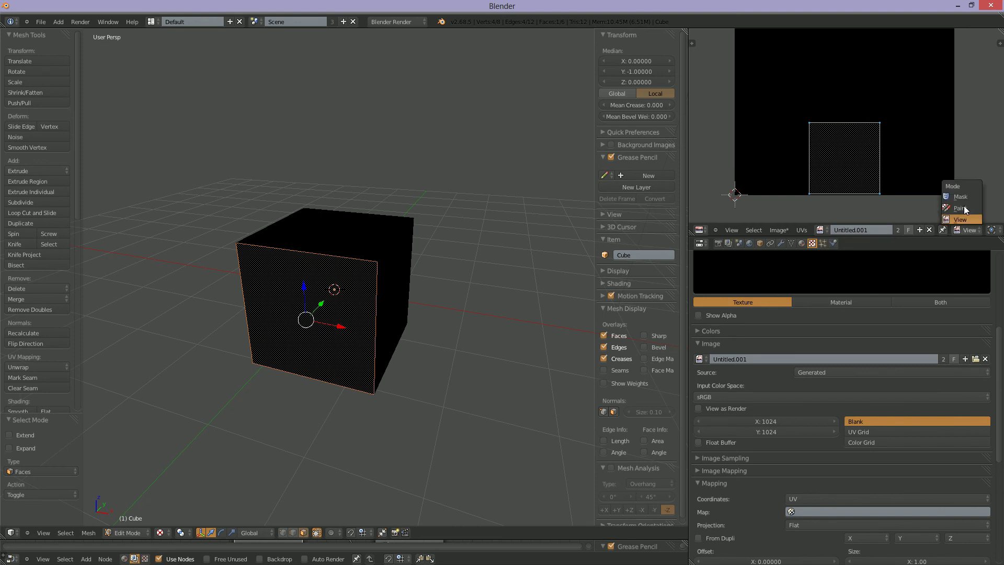
pyautogui.click(960, 196)
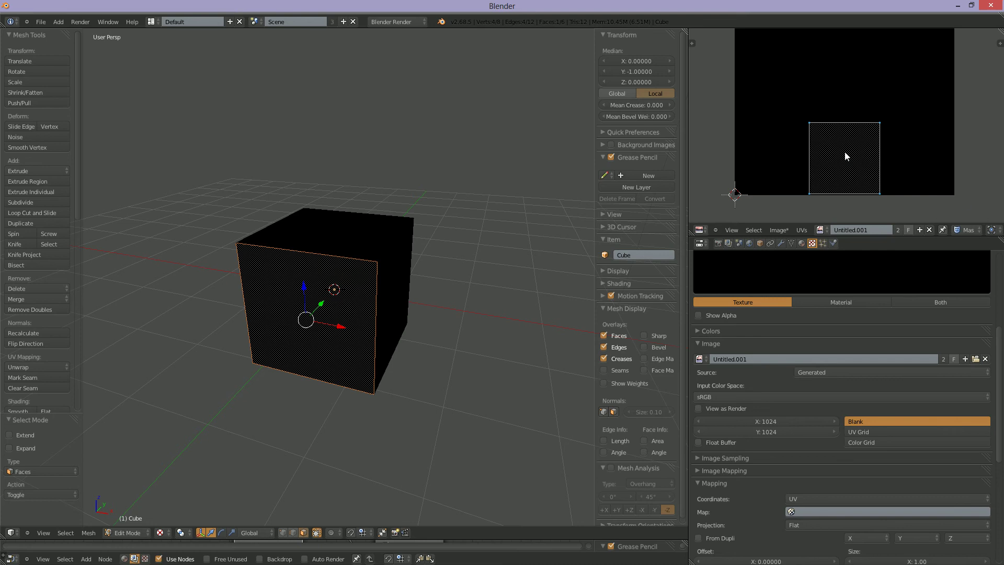
pyautogui.press('a')
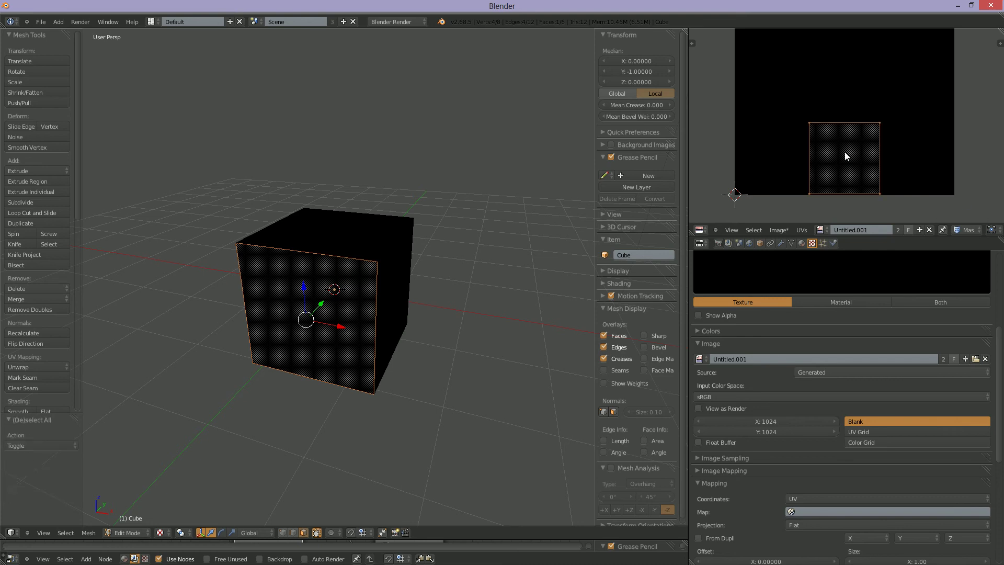
pyautogui.hotkey('shift', 's')
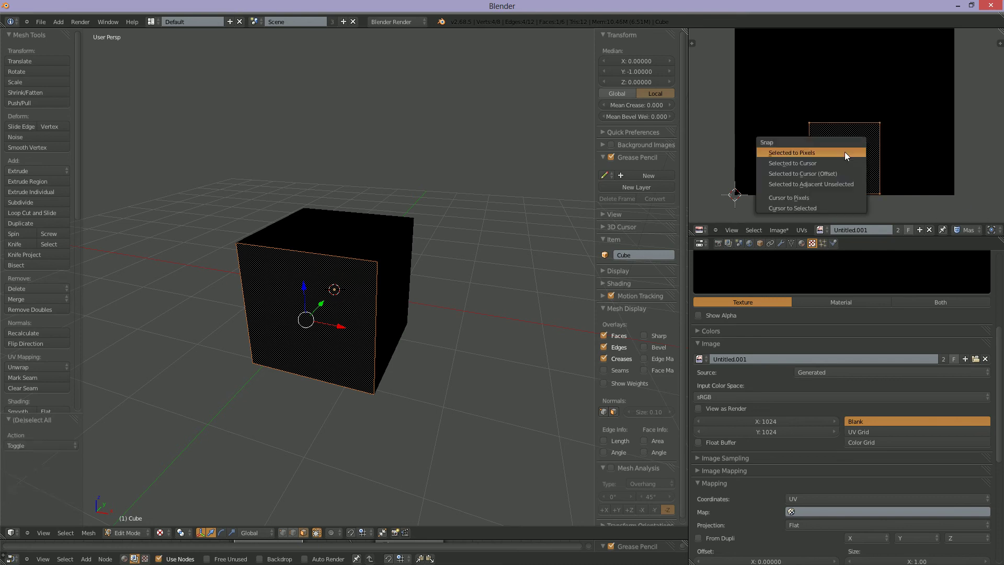
pyautogui.click(811, 207)
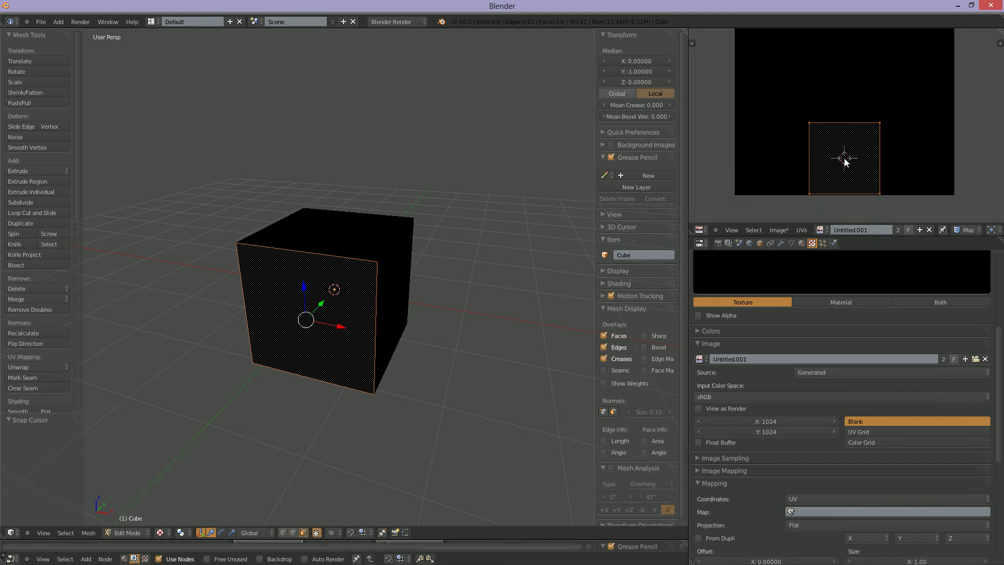
pyautogui.press('a')
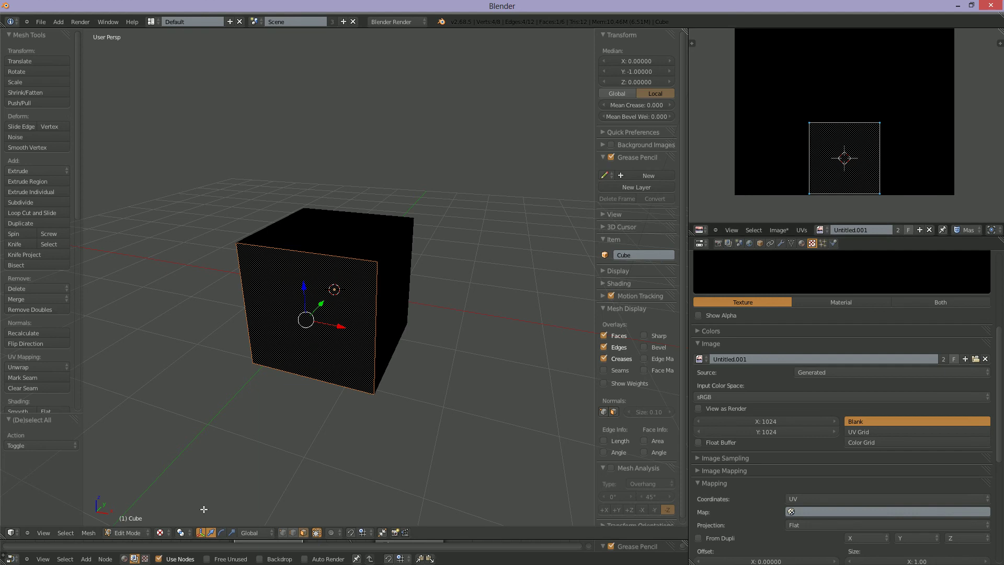
# Step: Put the cube into Texture Paint mode
pyautogui.click(127, 532)
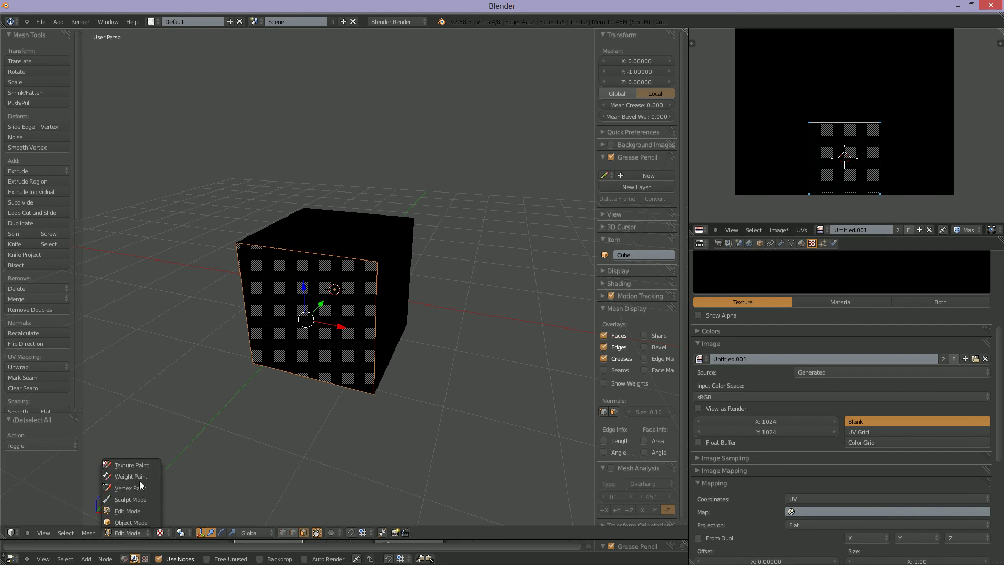
pyautogui.click(135, 465)
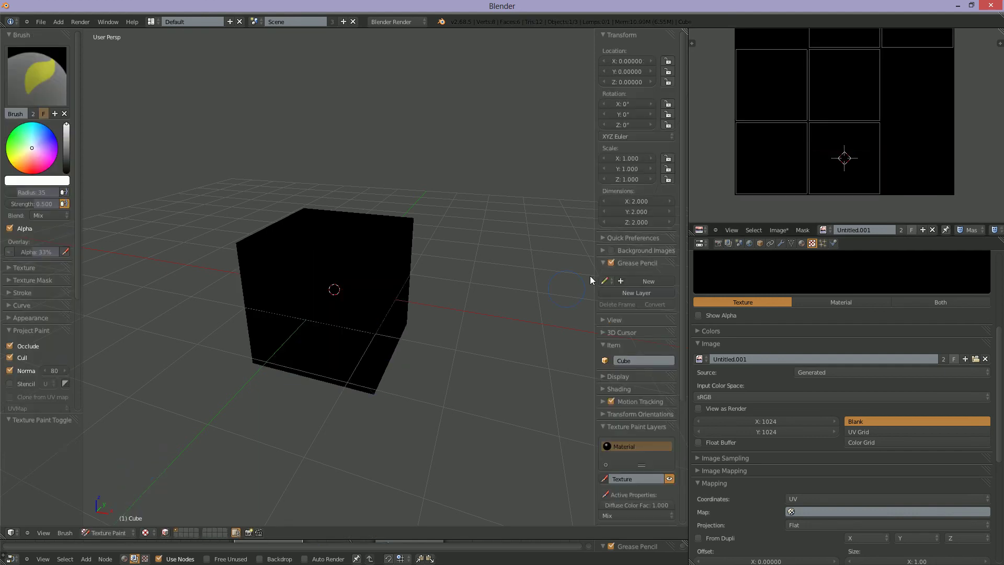
# Step: Add a square mask at the 2D cursor and scale it about 3.32 times to cover the front face's UV area
pyautogui.scroll(1, 858, 164)
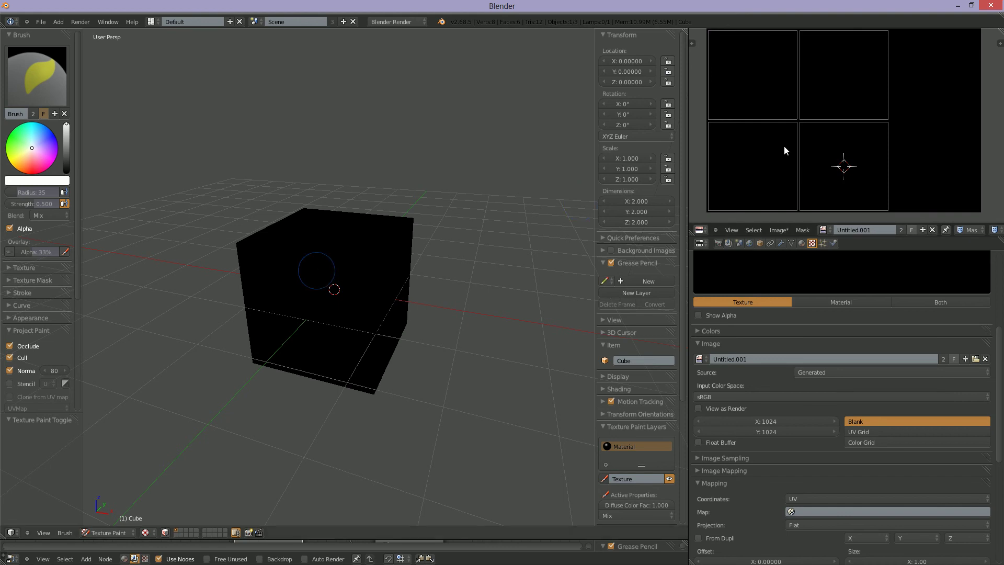
pyautogui.moveTo(835, 130)
pyautogui.mouseDown(button='middle')
pyautogui.moveTo(827, 183)
pyautogui.moveTo(779, 165)
pyautogui.moveTo(801, 128)
pyautogui.moveTo(804, 145)
pyautogui.moveTo(819, 123)
pyautogui.mouseUp(button='middle')
pyautogui.scroll(2, 802, 129)
pyautogui.moveTo(839, 156); pyautogui.dragTo(841, 147, button='middle')
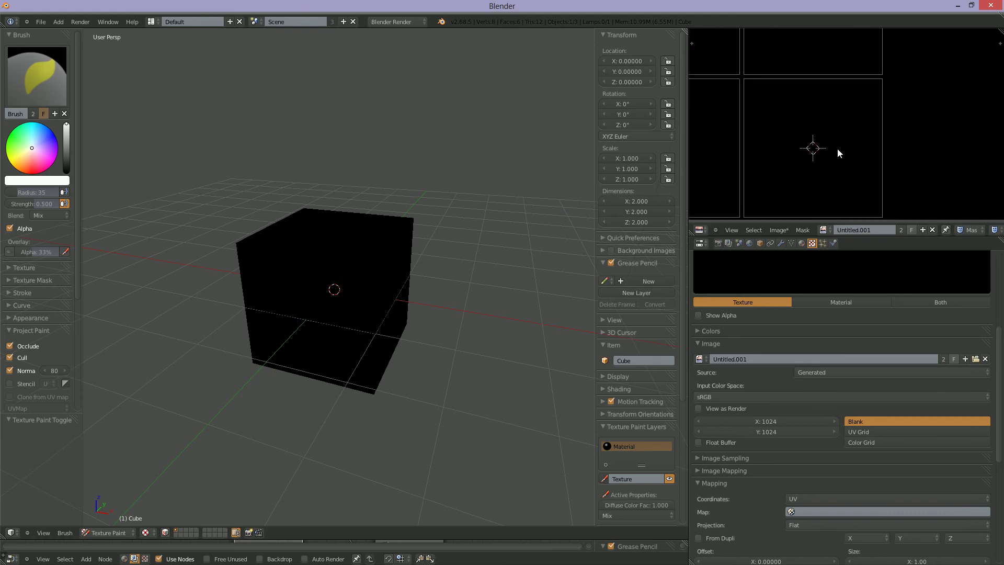
pyautogui.hotkey('shift', 'a')
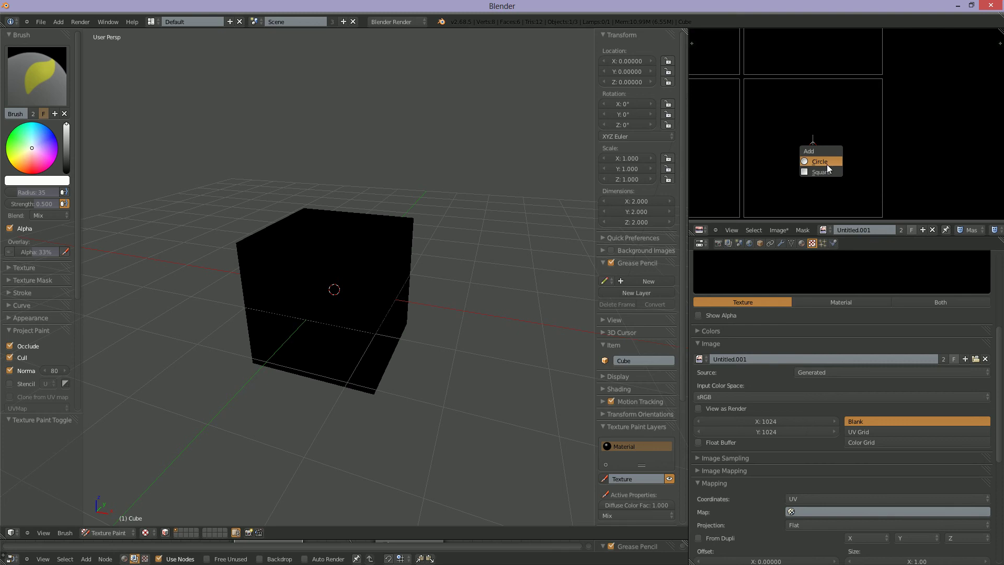
pyautogui.click(819, 172)
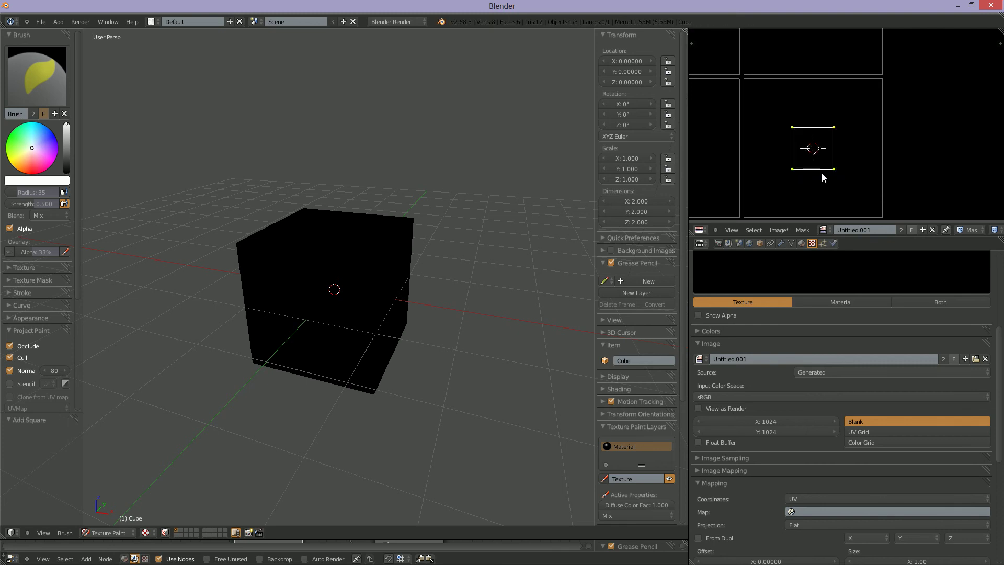
pyautogui.press('s')
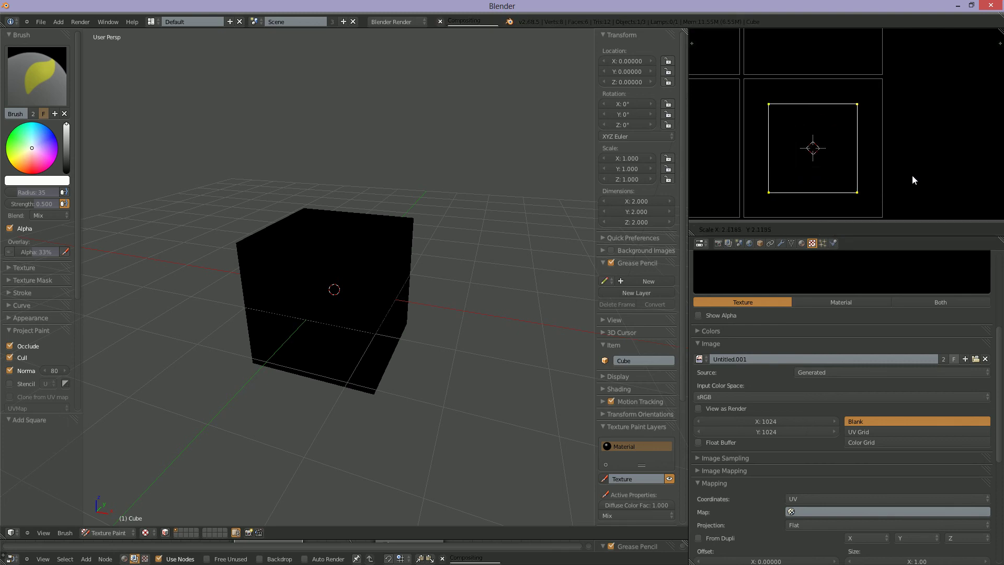
pyautogui.click(948, 192)
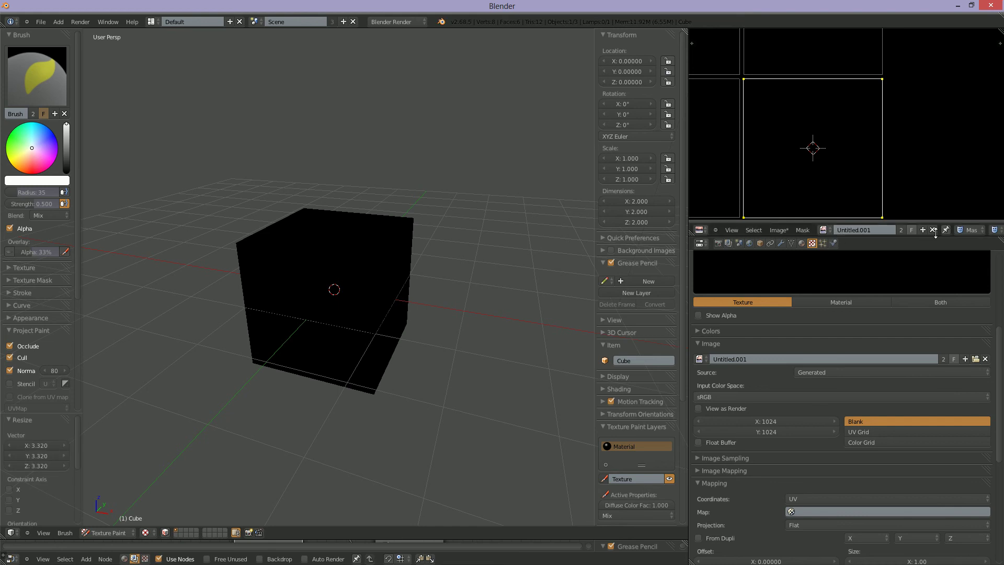
# Step: Rename the mask in the image editor as square
pyautogui.scroll(-6, 933, 232)
pyautogui.scroll(2, 928, 230)
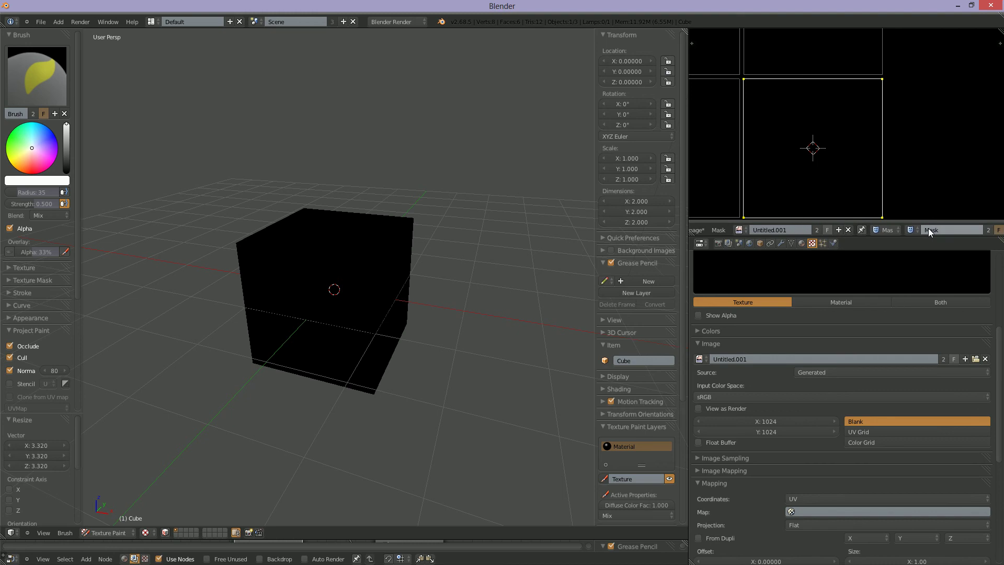
pyautogui.click(923, 232)
pyautogui.write('square')
pyautogui.press('Return')
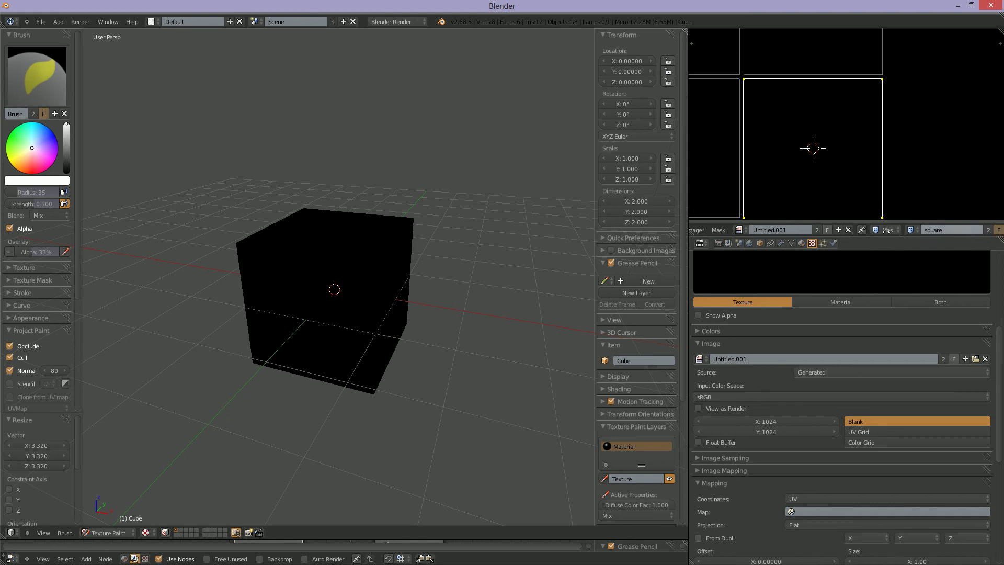
# Step: Create a new mask containing a circle at the 2D cursor, scaled about 2.39 times to sit inside the face's UV area
pyautogui.moveTo(887, 231); pyautogui.dragTo(825, 231, button='middle')
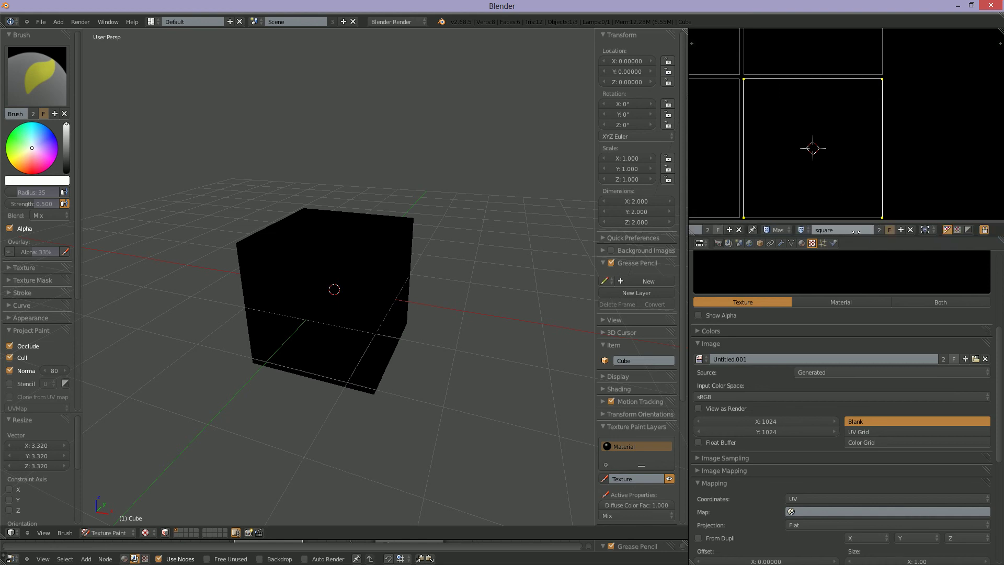
pyautogui.click(902, 230)
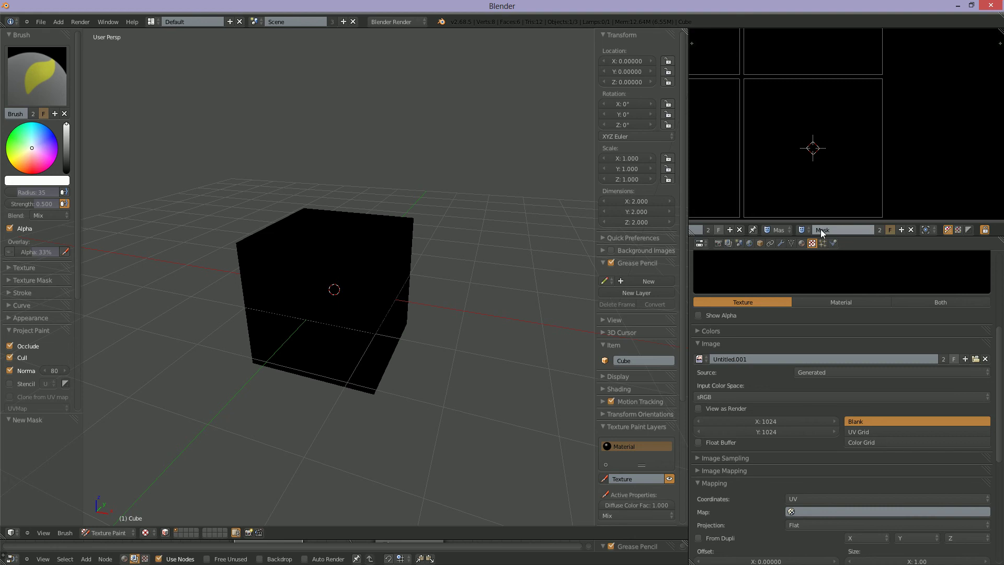
pyautogui.hotkey('shift', 'a')
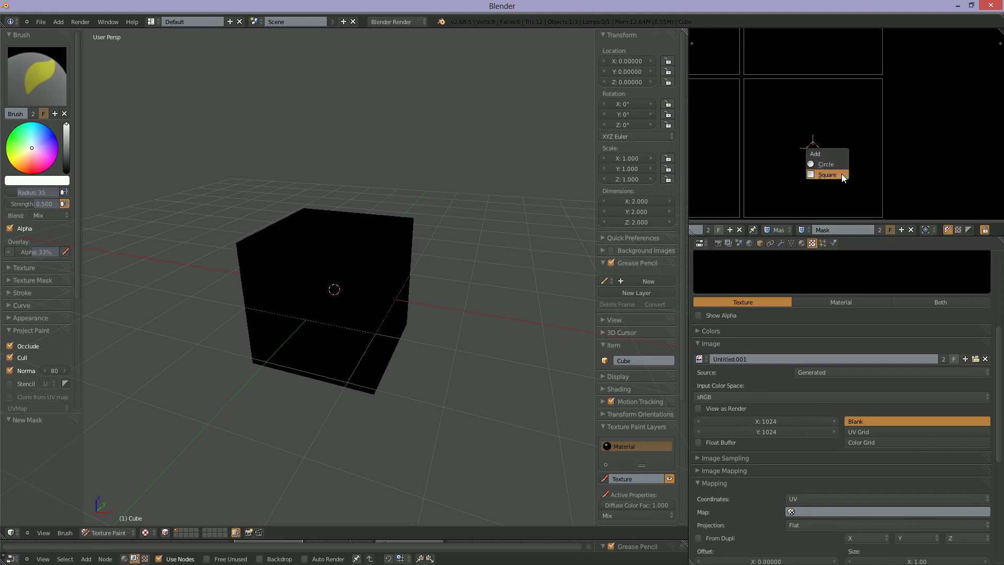
pyautogui.click(838, 163)
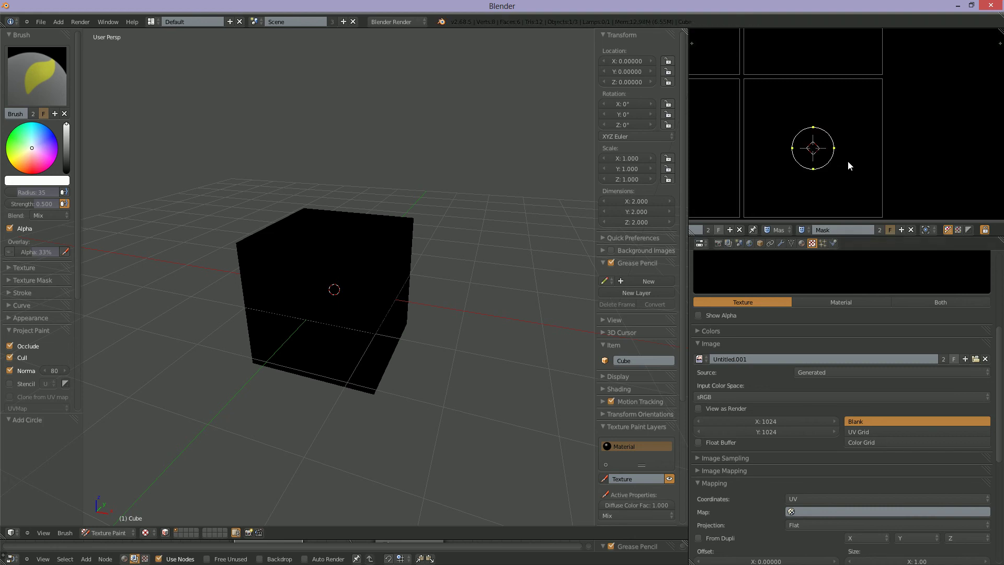
pyautogui.press('s')
pyautogui.click(902, 177)
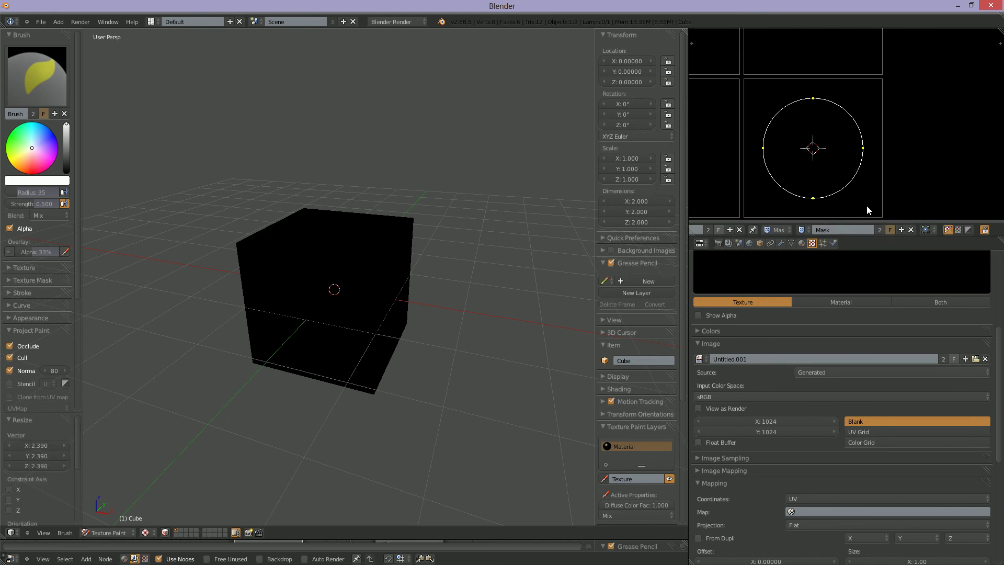
# Step: Rename the new mask as circle
pyautogui.click(851, 231)
pyautogui.write('circ')
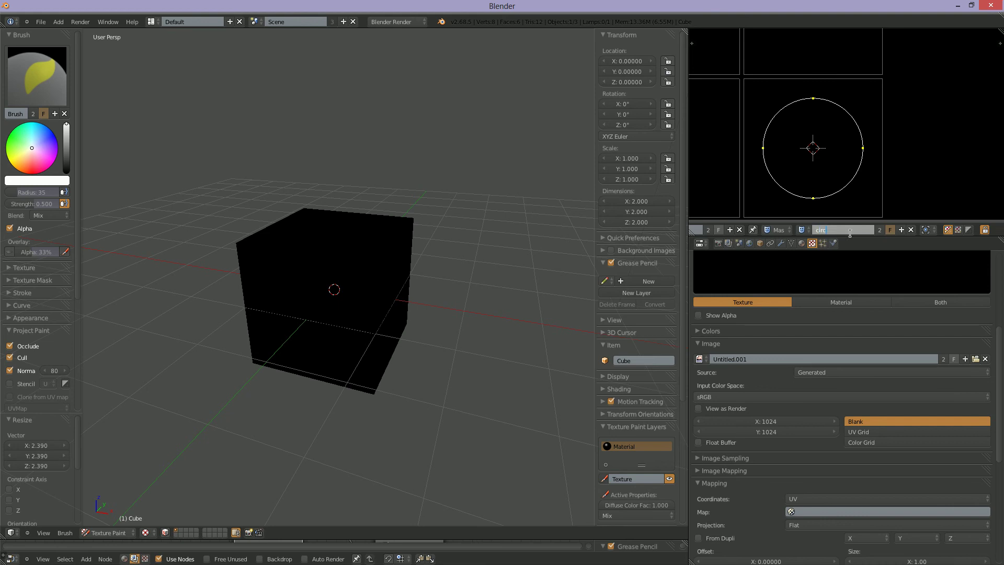
pyautogui.write('le')
pyautogui.press('Return')
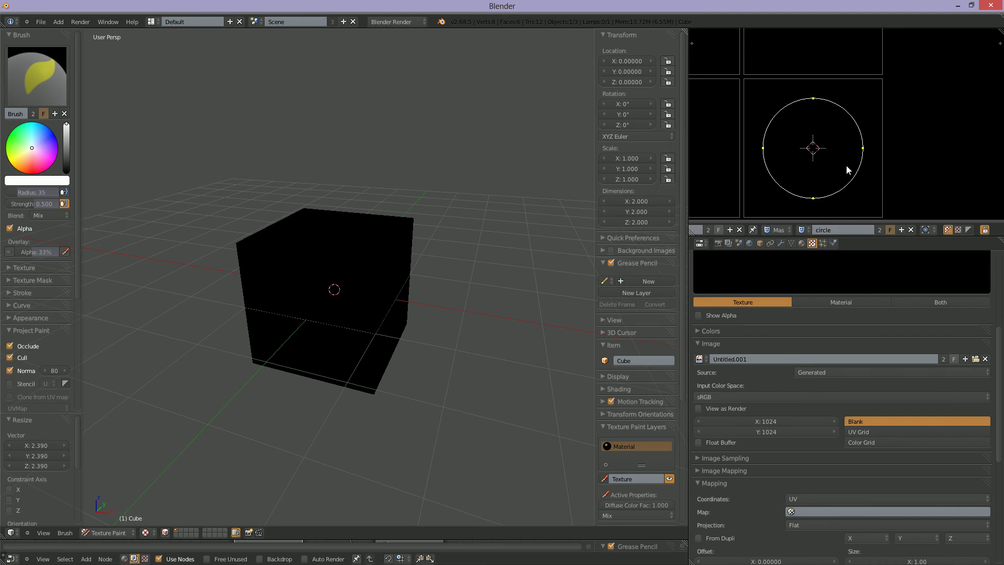
# Step: Put the cube into Edit Mode and enlarge the node editor beneath the 3D view
pyautogui.press('Tab')
pyautogui.scroll(-2, 843, 179)
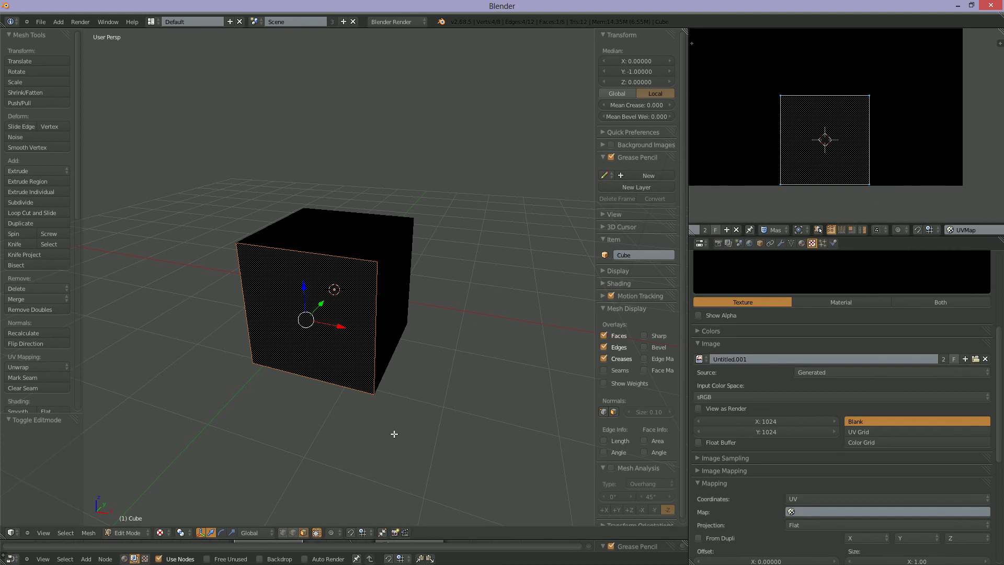
pyautogui.moveTo(442, 539); pyautogui.dragTo(506, 228)
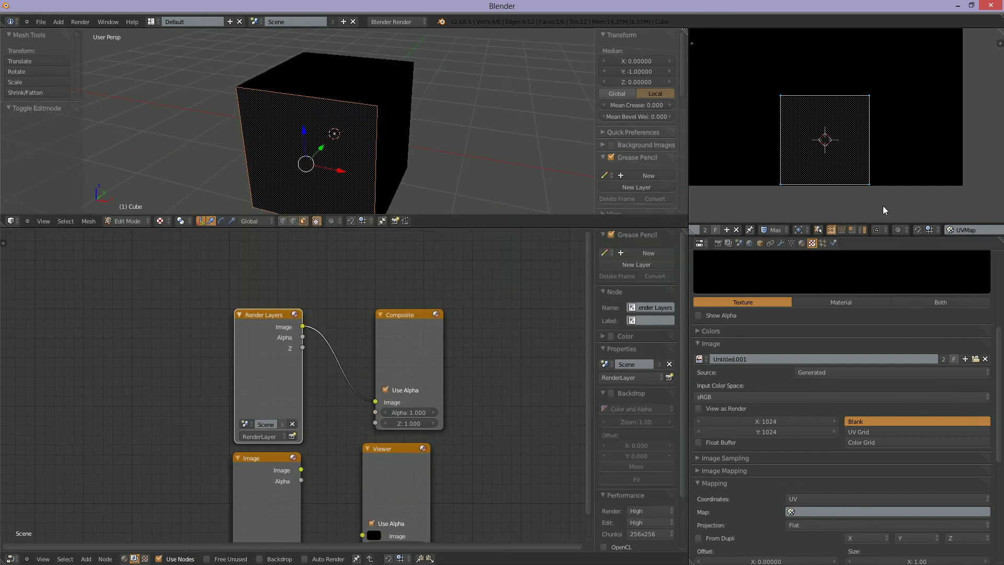
# Step: Save the black texture image to the Desktop folder under the file name test_black
pyautogui.moveTo(690, 230); pyautogui.dragTo(823, 231, button='middle')
pyautogui.click(778, 230)
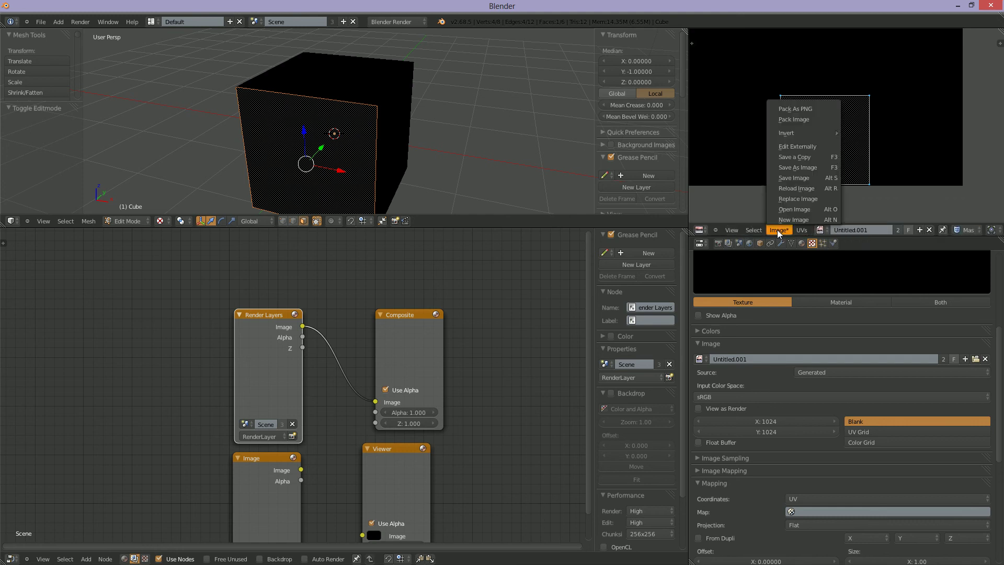
pyautogui.click(789, 168)
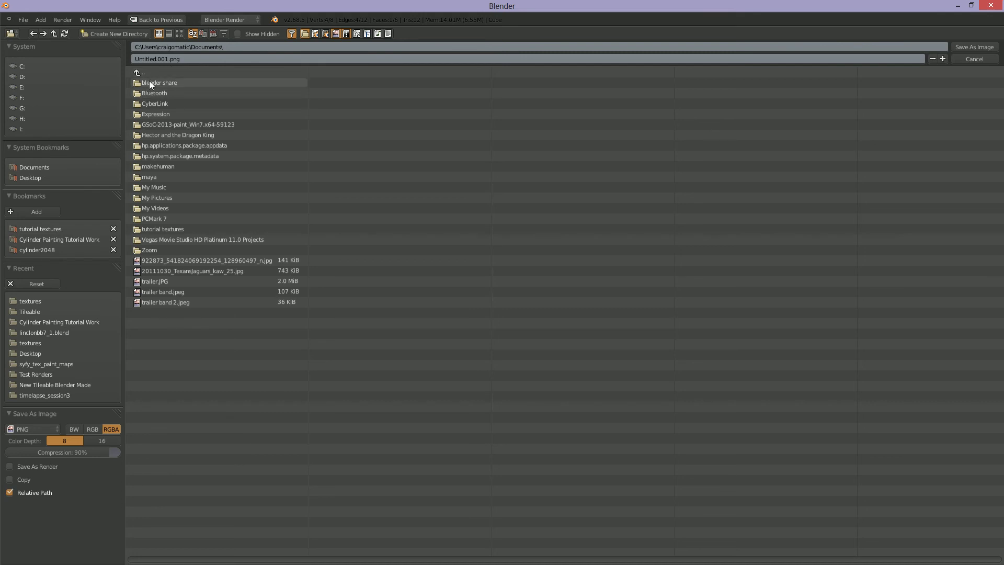
pyautogui.click(25, 177)
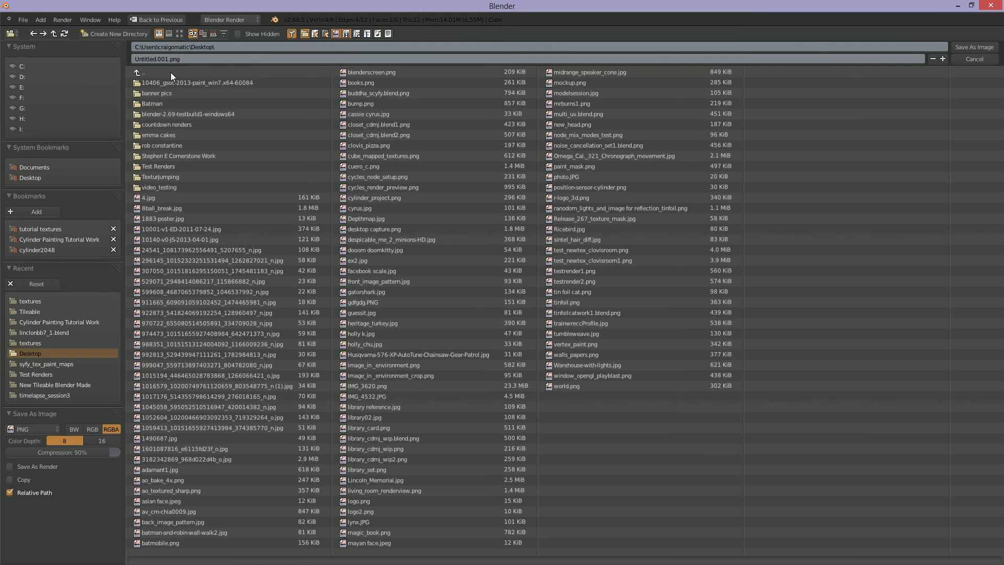
pyautogui.click(181, 58)
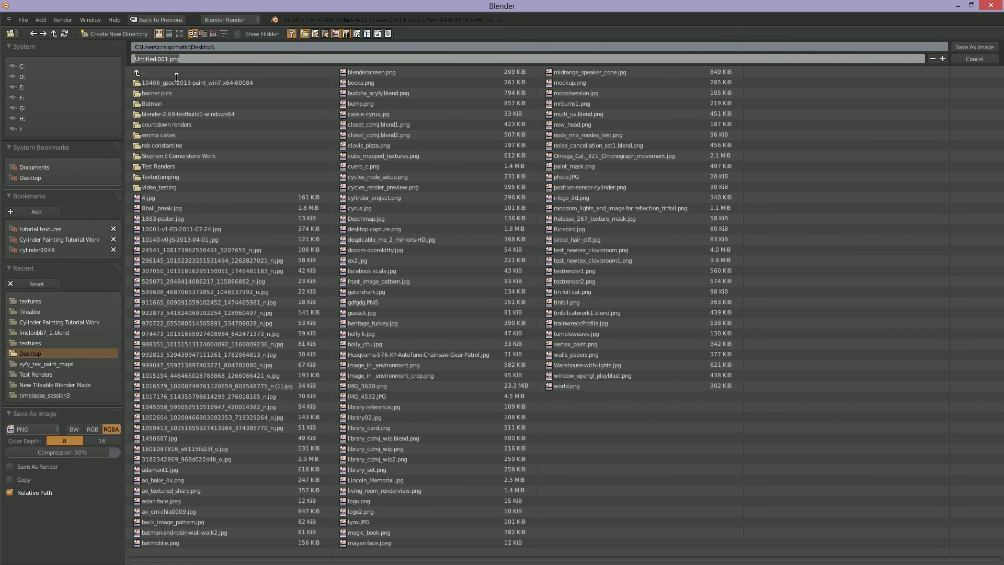
pyautogui.write('test_black')
pyautogui.press('Return')
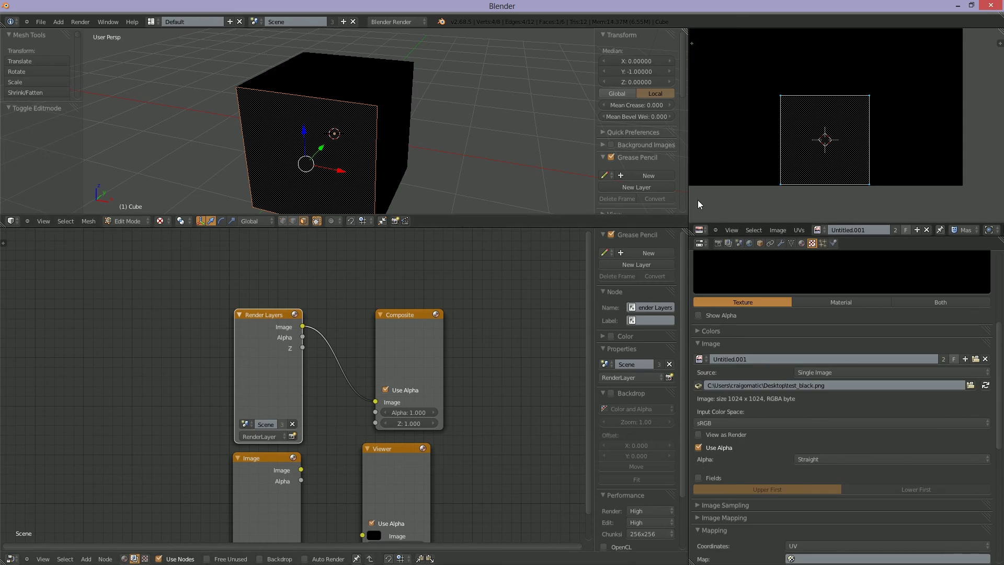
# Step: Return the cube to Object Mode
pyautogui.moveTo(450, 387); pyautogui.dragTo(413, 312, button='middle')
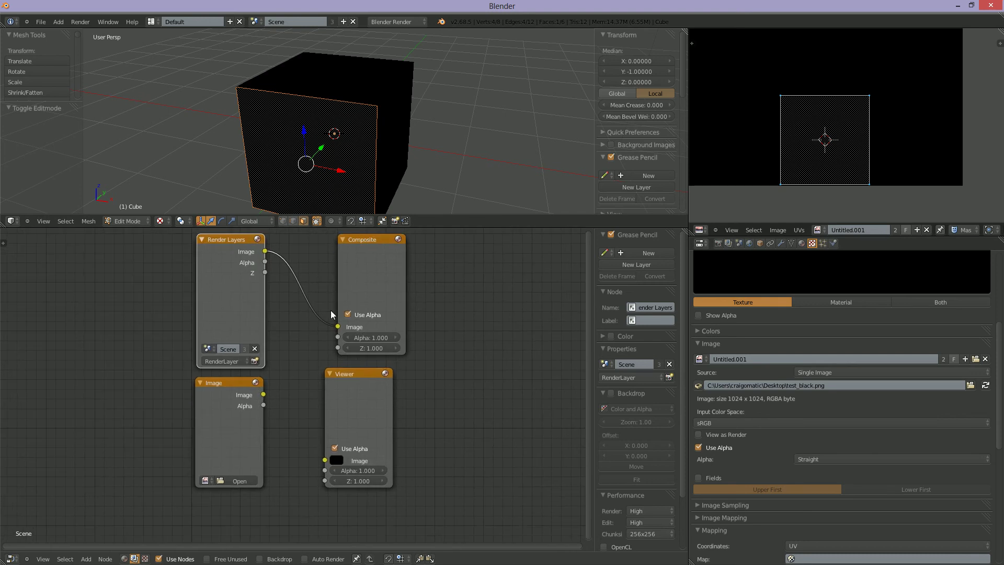
pyautogui.click(126, 221)
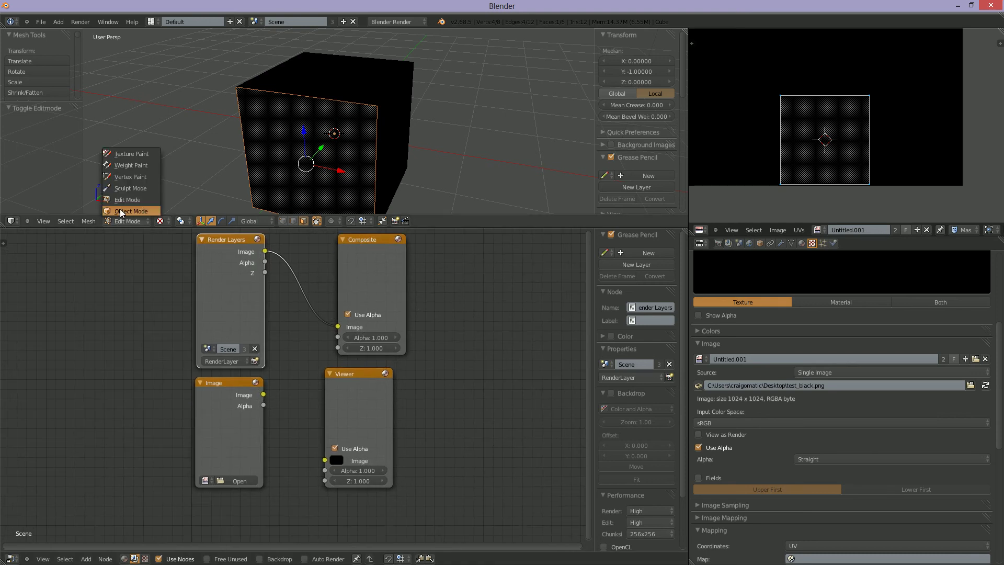
pyautogui.click(121, 212)
# Step: Move the Render Layers and Composite nodes together up and left, clear of the Image and Viewer nodes
pyautogui.moveTo(423, 297); pyautogui.dragTo(442, 301, button='middle')
pyautogui.moveTo(310, 309); pyautogui.dragTo(293, 317, button='middle')
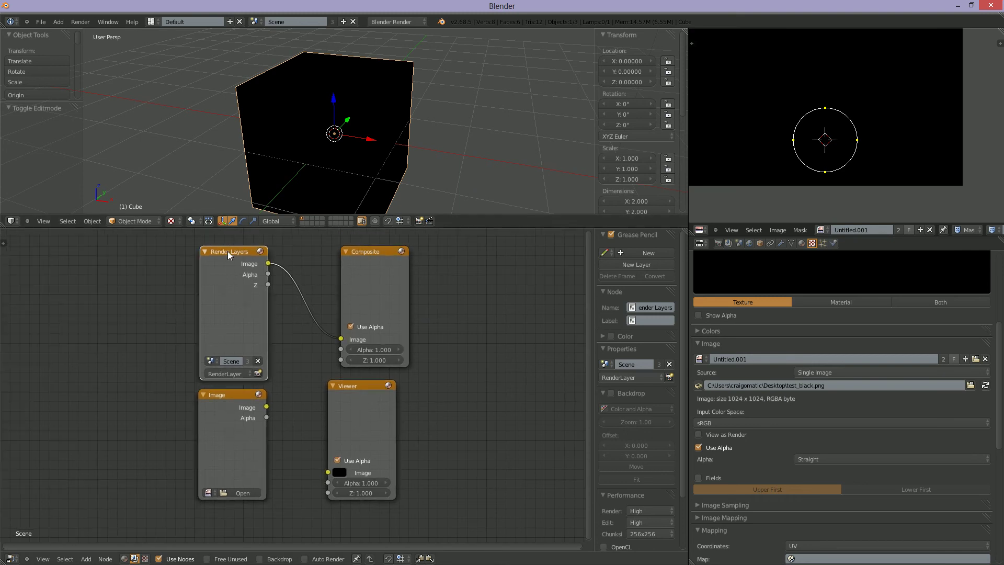
pyautogui.moveTo(228, 251); pyautogui.dragTo(270, 248)
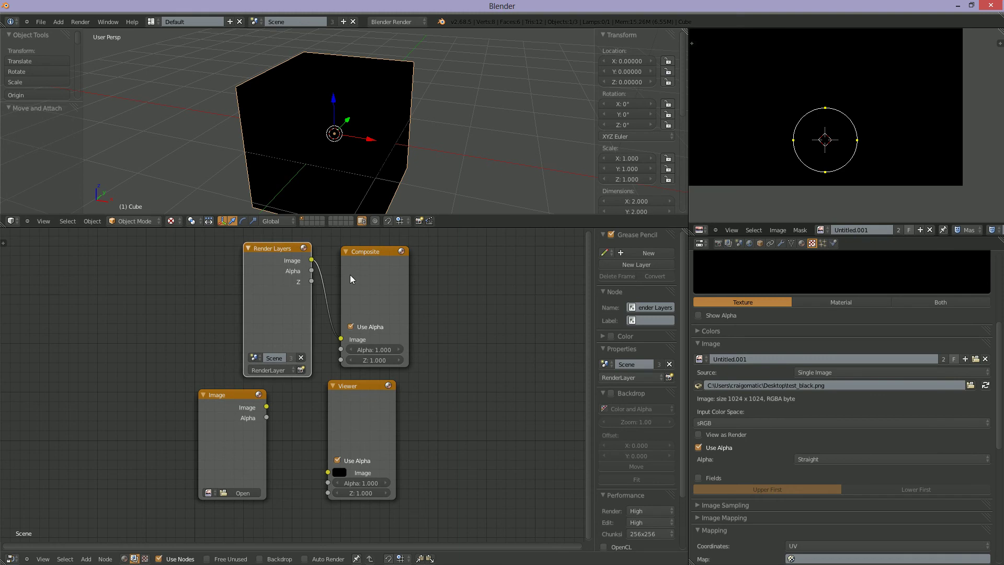
pyautogui.keyDown('shift'); pyautogui.moveTo(365, 273); pyautogui.dragTo(399, 282); pyautogui.keyUp('shift')
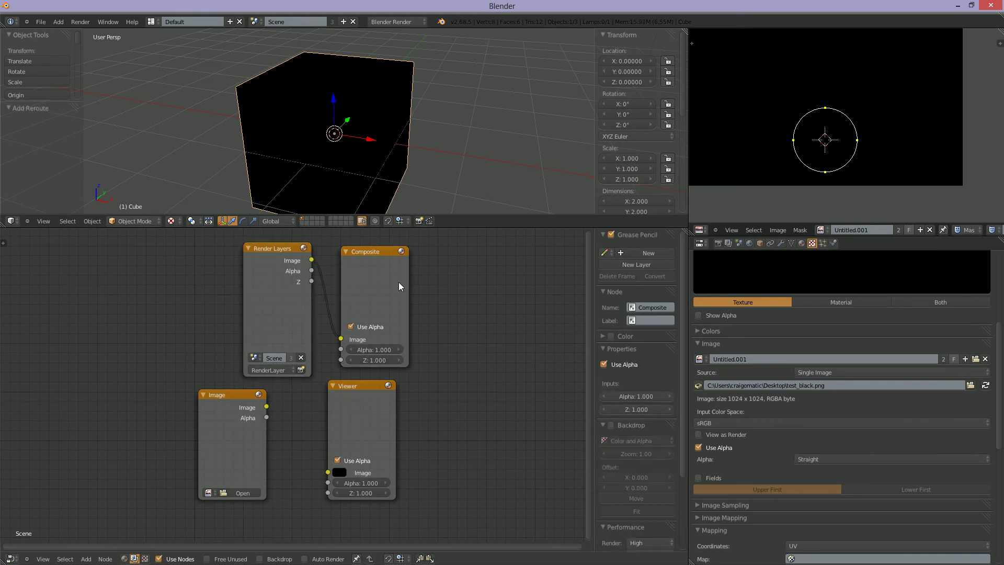
pyautogui.click(284, 261)
pyautogui.keyDown('shift'); pyautogui.click(399, 280); pyautogui.keyUp('shift')
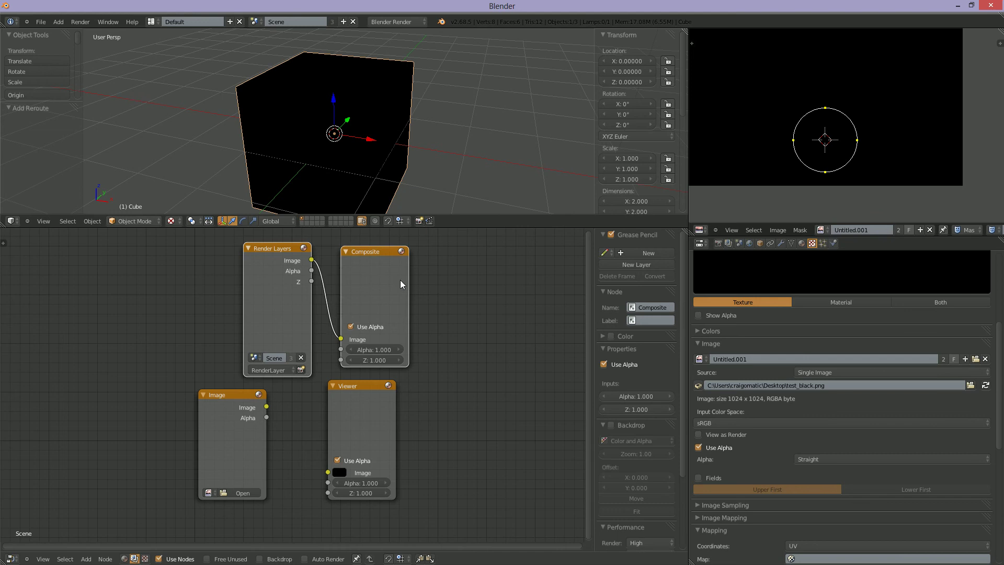
pyautogui.press('g')
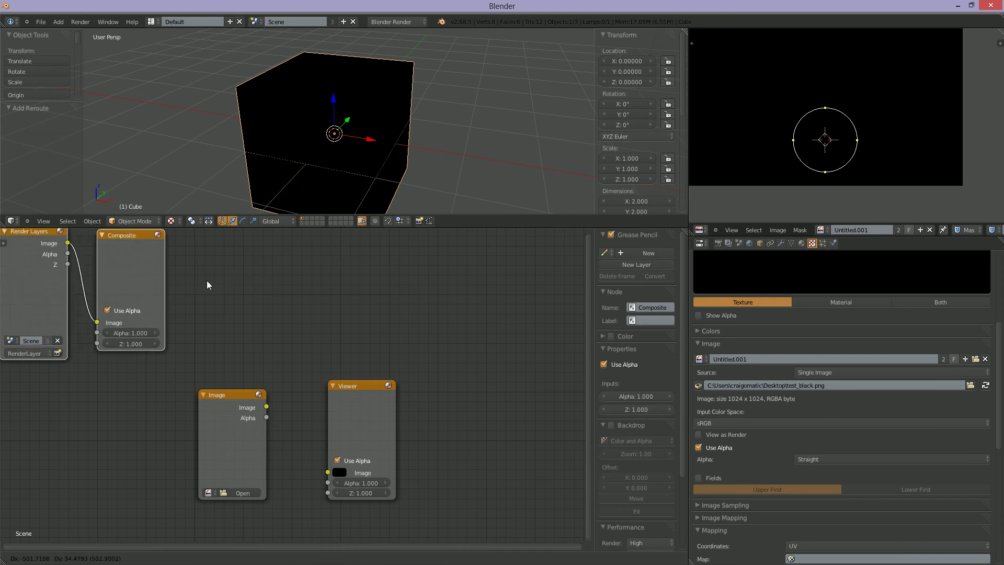
pyautogui.click(204, 284)
# Step: Maximize the node editor and move the Image node left, farther from the Viewer node
pyautogui.scroll(3, 381, 439)
pyautogui.moveTo(390, 440); pyautogui.dragTo(382, 426, button='middle')
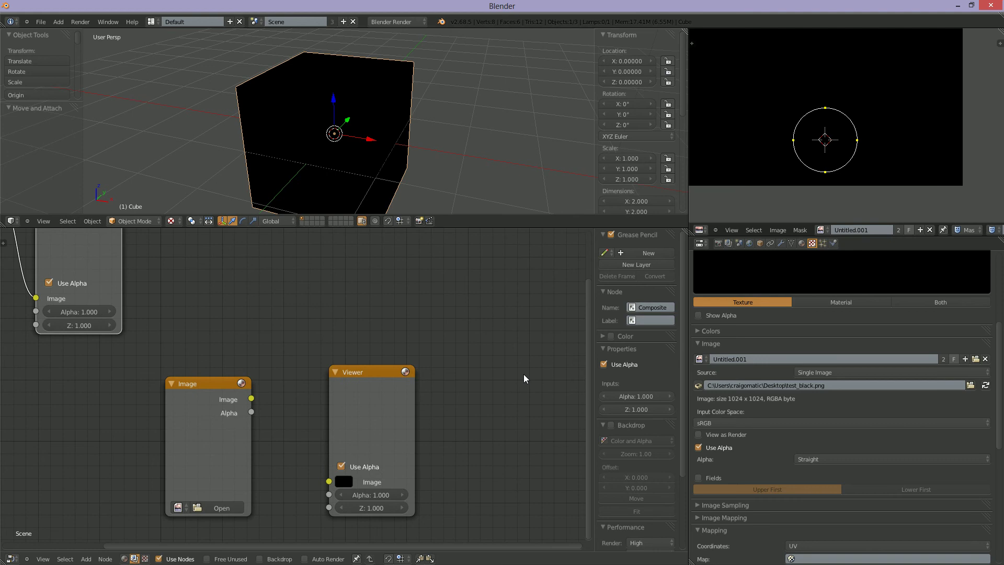
pyautogui.hotkey('ctrl', 'Up')
pyautogui.scroll(-1, 523, 376)
pyautogui.scroll(-1, 486, 391)
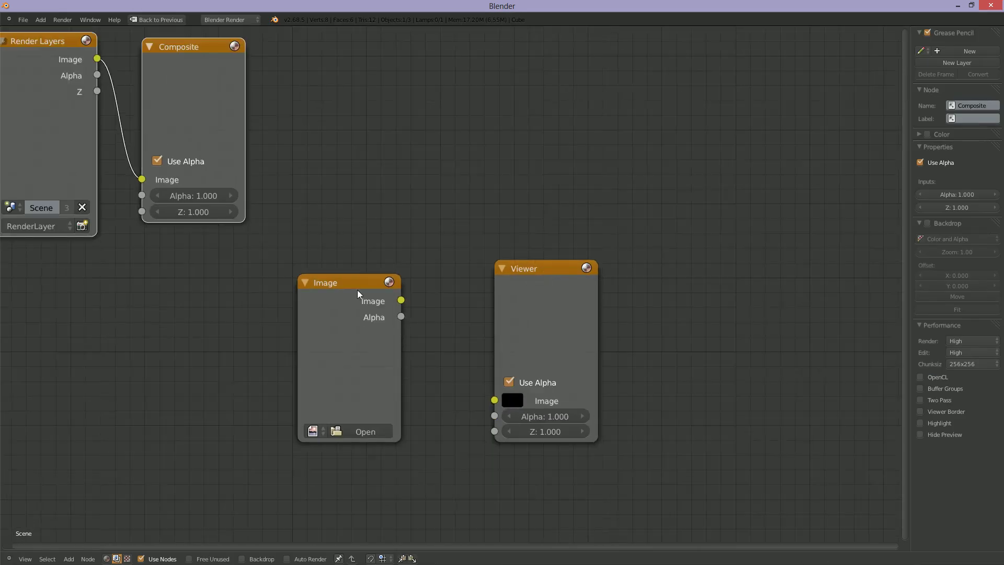
pyautogui.moveTo(356, 289); pyautogui.dragTo(135, 291)
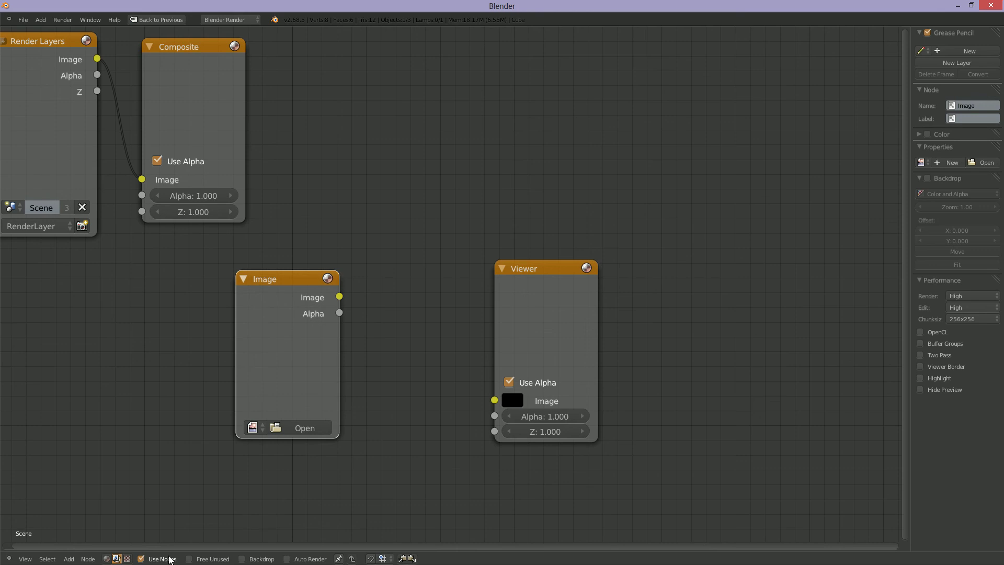
# Step: Turn off Use Nodes and link the Image node's Image output to the Viewer's Image input, spacing the Viewer farther right
pyautogui.click(143, 560)
pyautogui.moveTo(340, 296); pyautogui.dragTo(495, 400)
pyautogui.click(535, 271)
pyautogui.moveTo(710, 268); pyautogui.dragTo(798, 265)
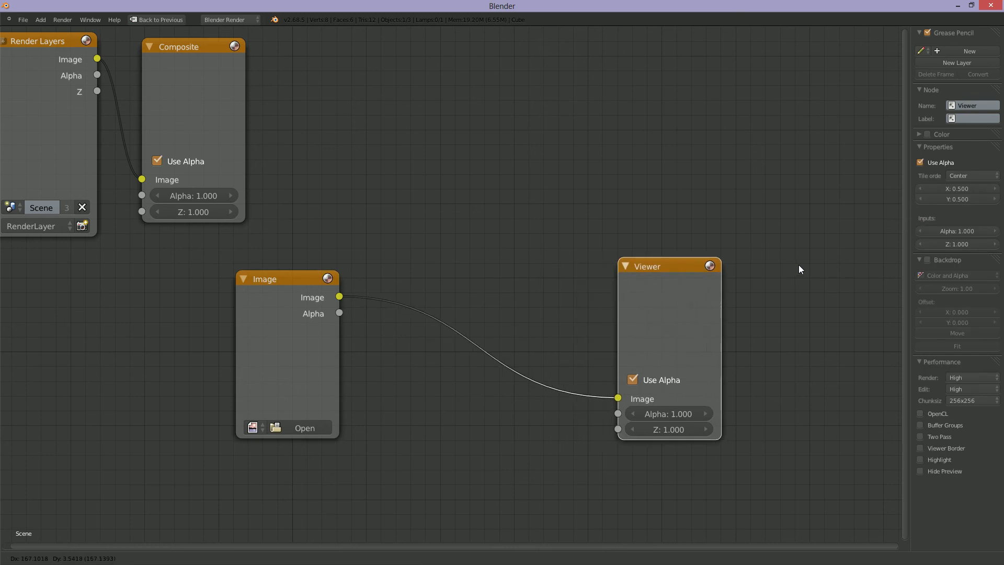
# Step: Assign the existing Untitled.001 image to the Image node
pyautogui.click(251, 428)
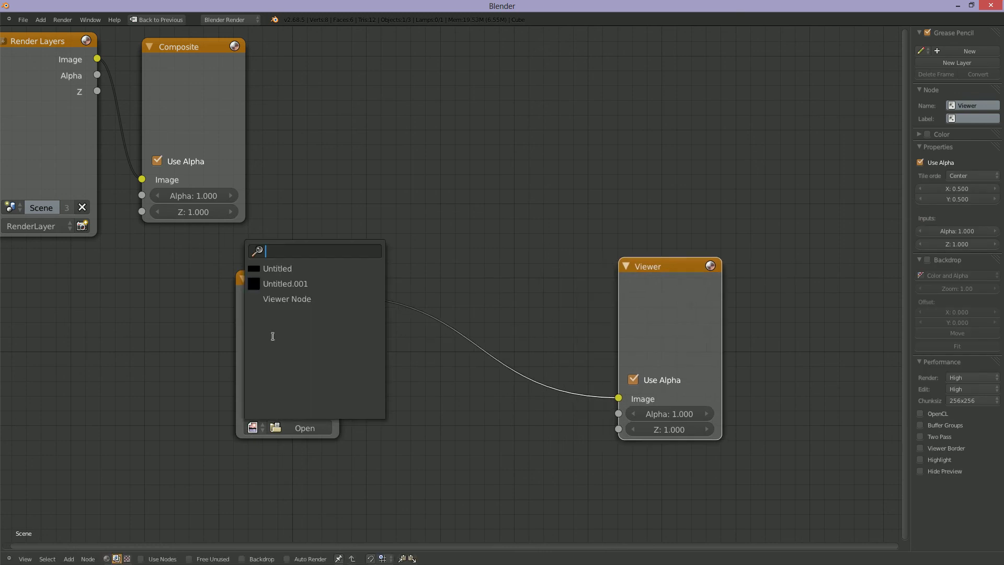
pyautogui.click(288, 285)
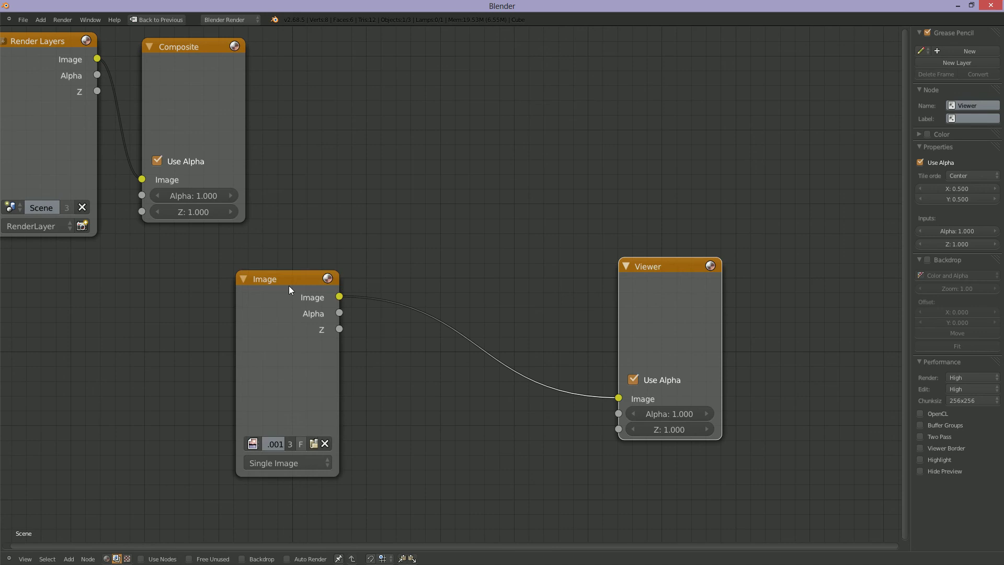
# Step: Space the Image node farther from the Viewer and turn on Use Nodes and Backdrop
pyautogui.moveTo(288, 285); pyautogui.dragTo(211, 292)
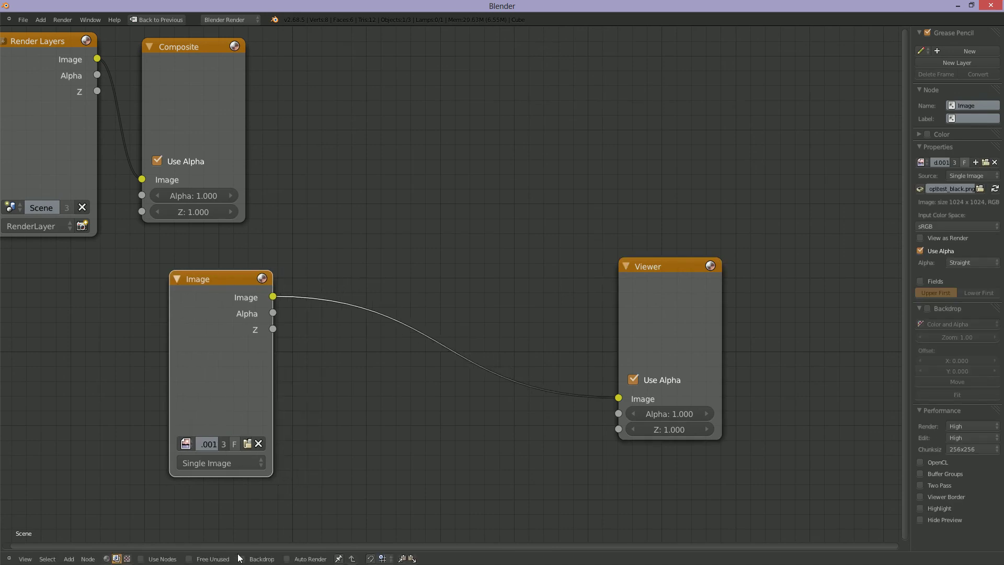
pyautogui.click(141, 558)
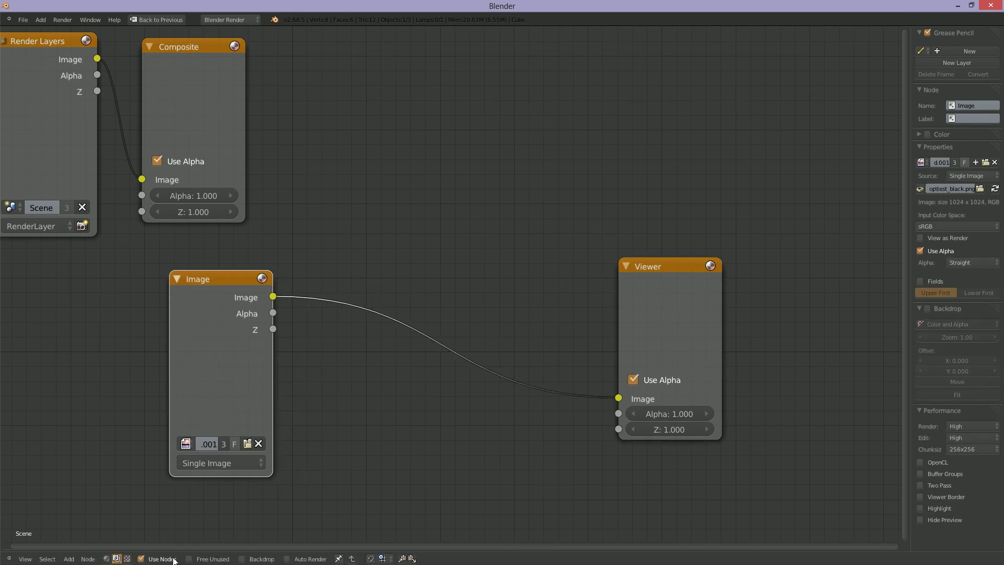
pyautogui.click(242, 558)
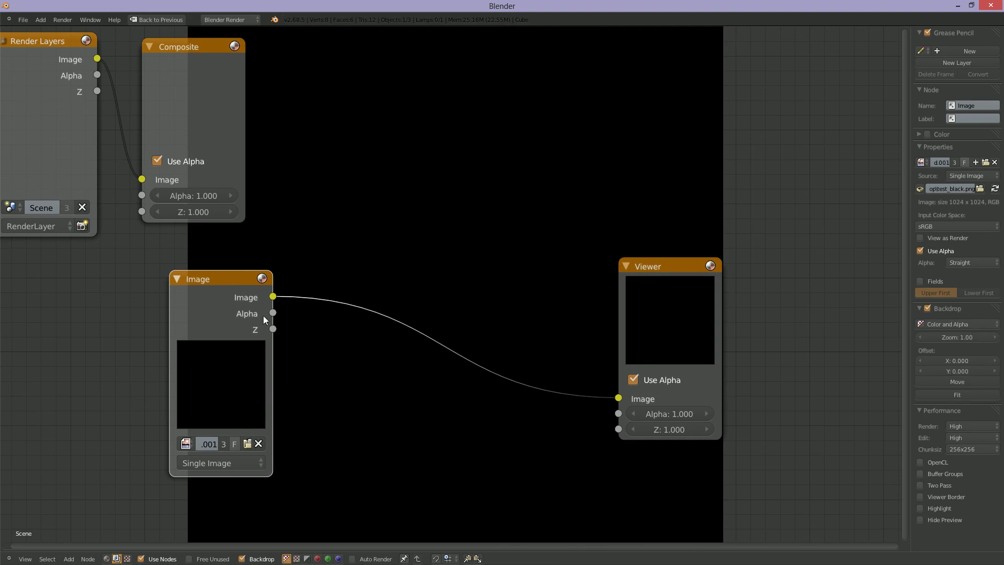
pyautogui.moveTo(205, 277); pyautogui.dragTo(209, 255)
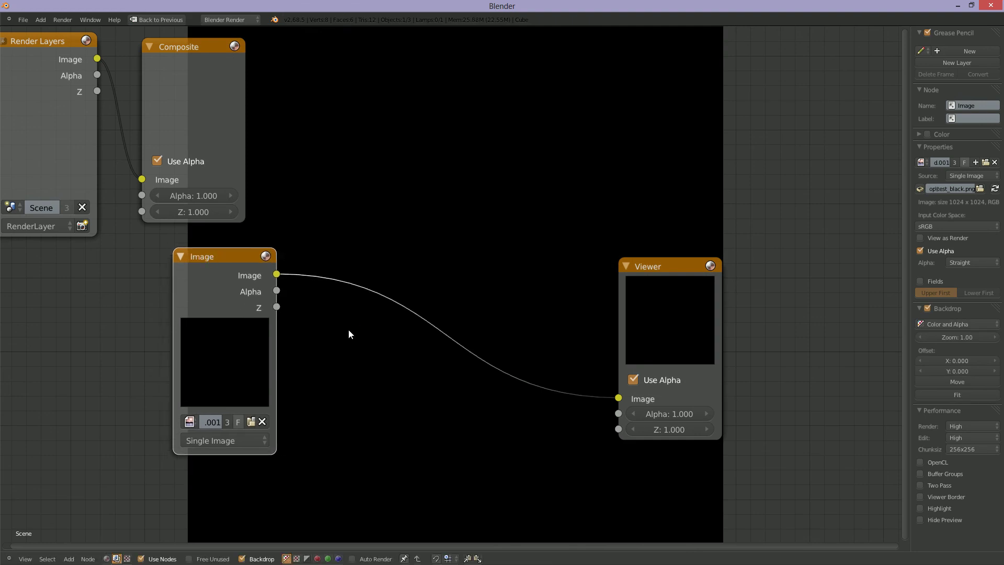
# Step: Add a Mix color node and insert it into the link between the Image and Viewer nodes
pyautogui.hotkey('shift', 'a')
pyautogui.moveTo(339, 362)
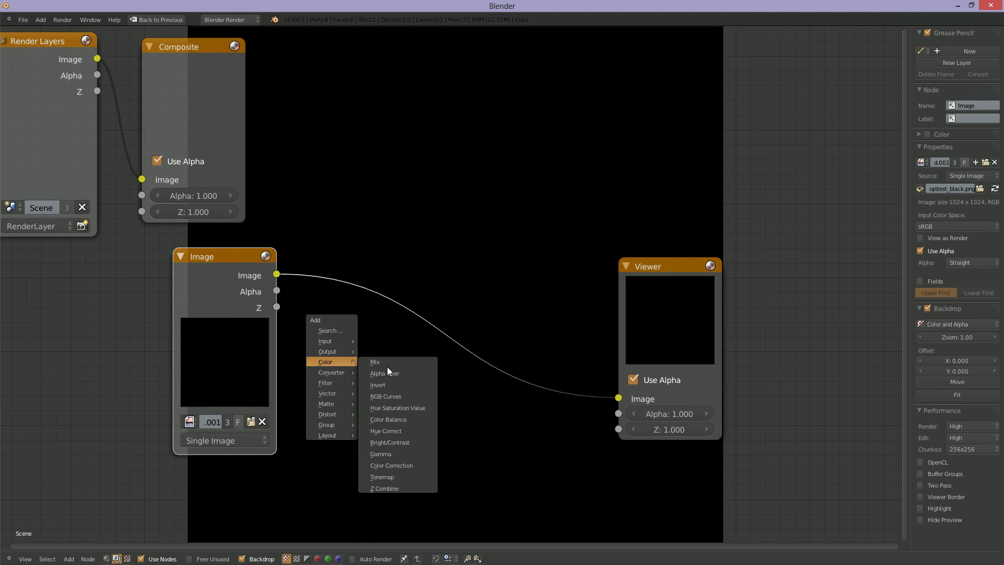
pyautogui.click(381, 365)
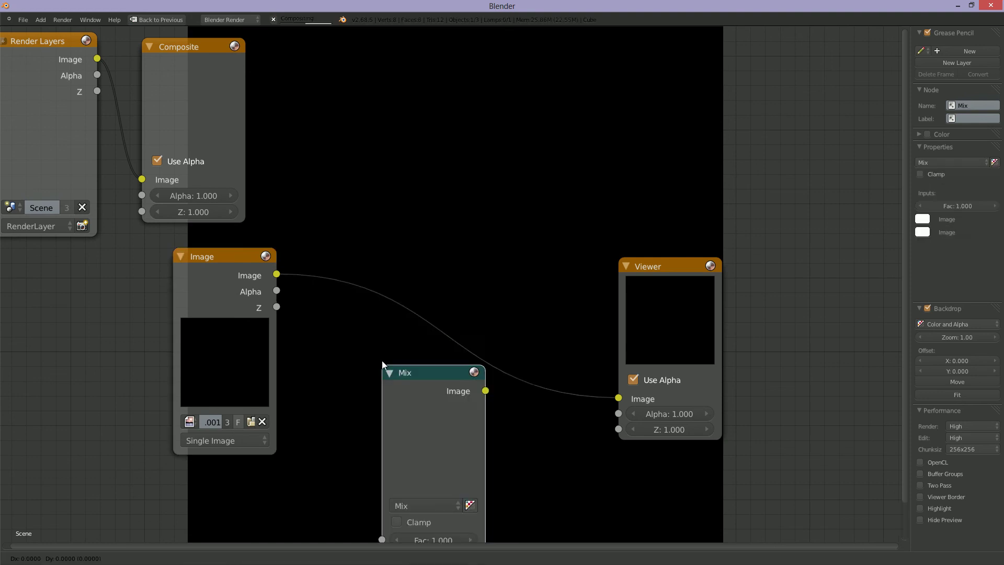
pyautogui.click(392, 416)
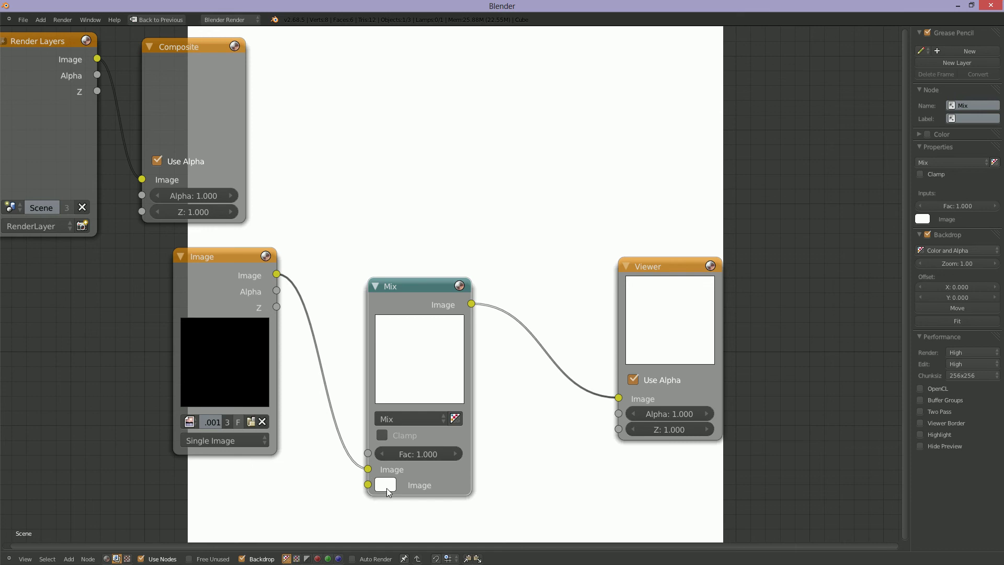
# Step: Add a Mask input node below the Image node and assign the square mask to it
pyautogui.moveTo(335, 502); pyautogui.dragTo(332, 413, button='middle')
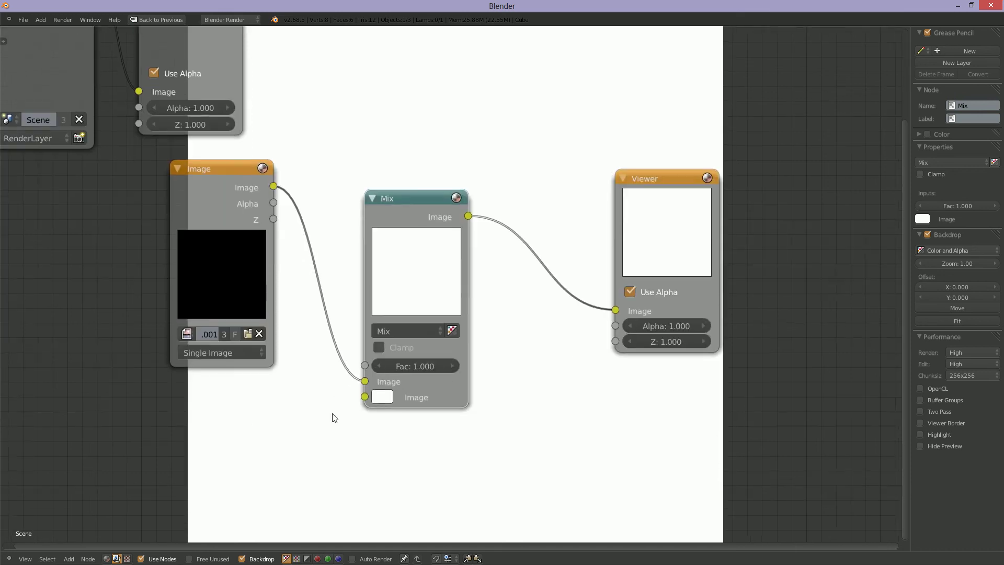
pyautogui.hotkey('shift', 'a')
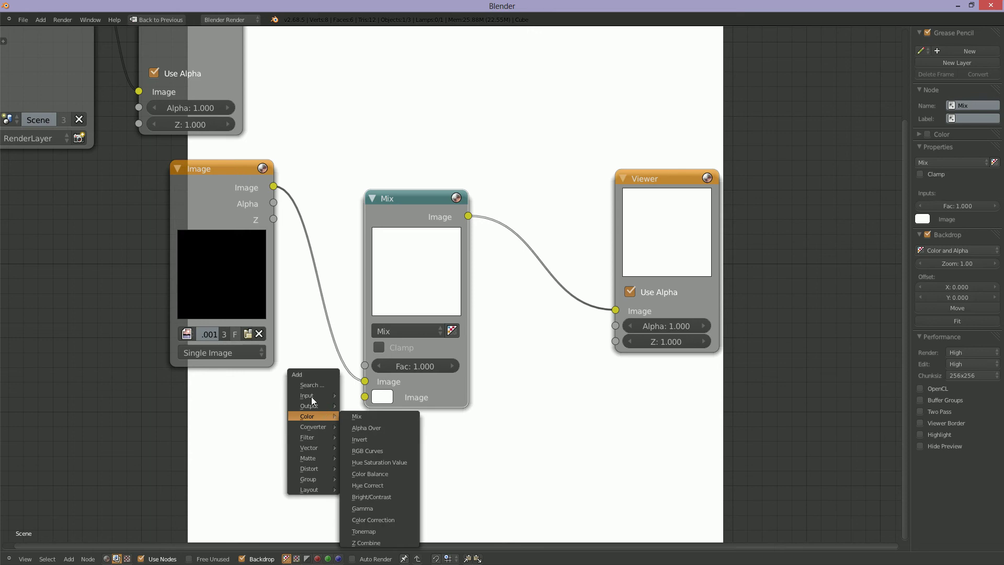
pyautogui.moveTo(312, 395)
pyautogui.click(358, 429)
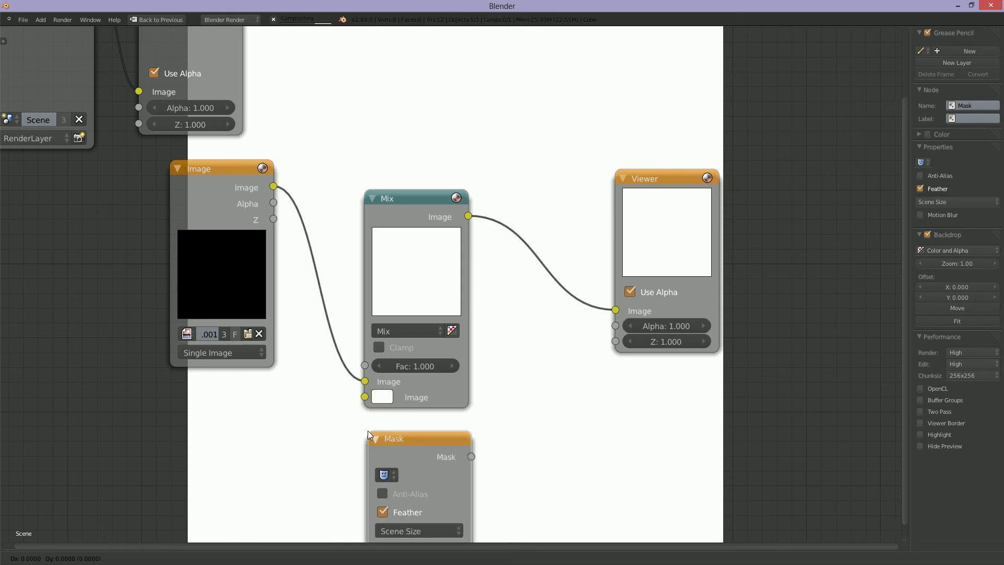
pyautogui.click(165, 380)
pyautogui.click(194, 428)
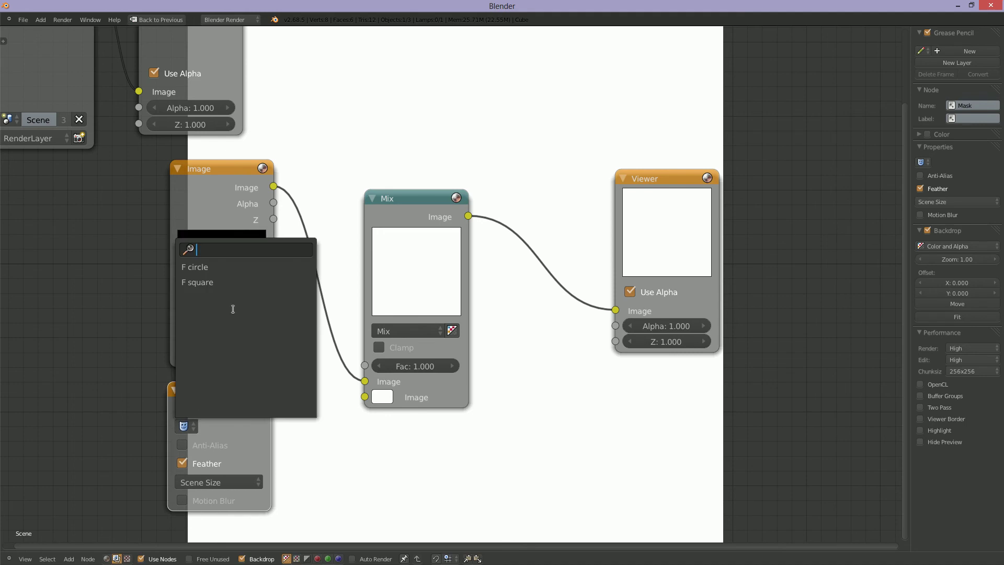
pyautogui.click(214, 283)
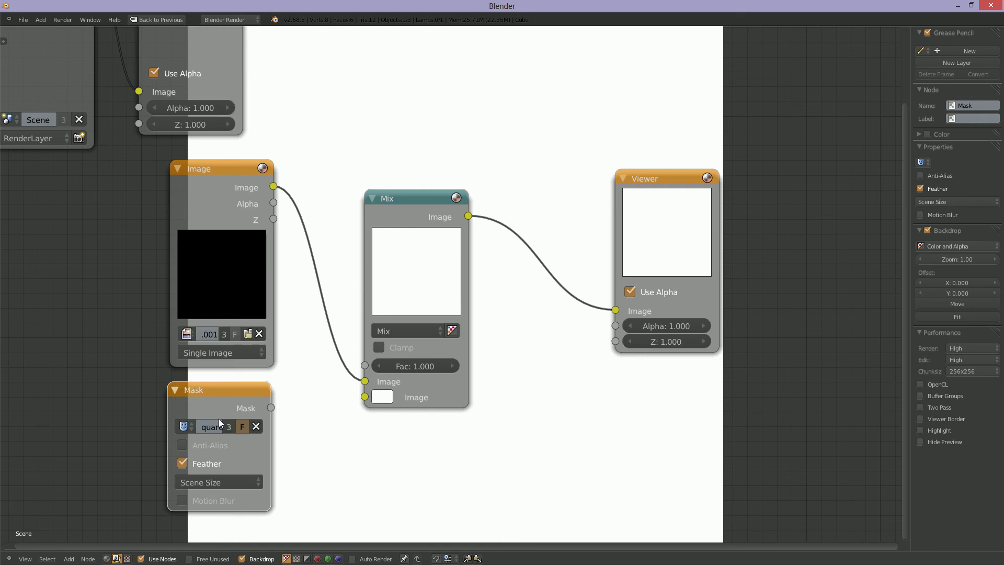
# Step: Set the square Mask node to a Fixed size of 1024 by 1024 and link its Mask output to the Mix node's Fac
pyautogui.click(186, 483)
pyautogui.click(198, 448)
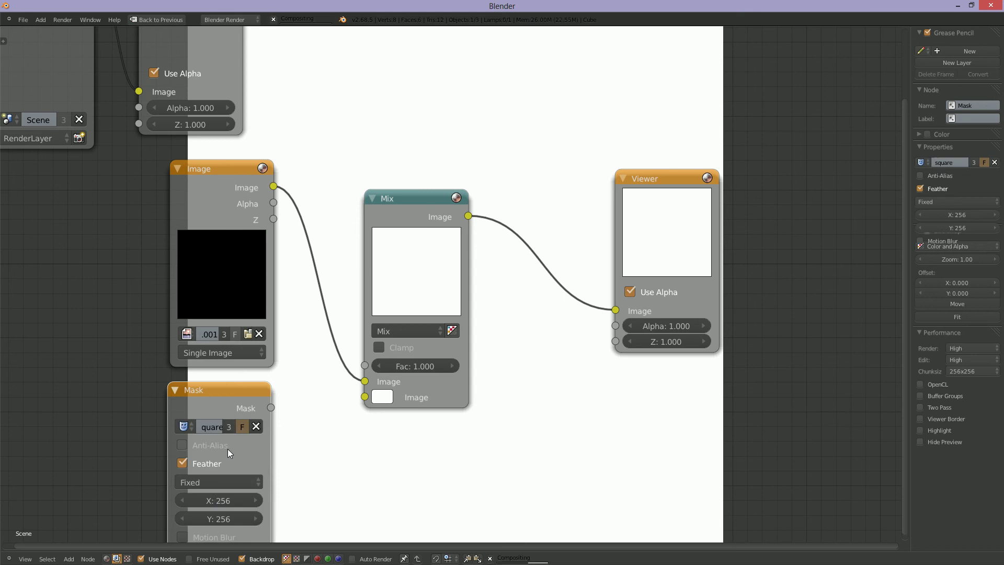
pyautogui.click(214, 499)
pyautogui.write('10')
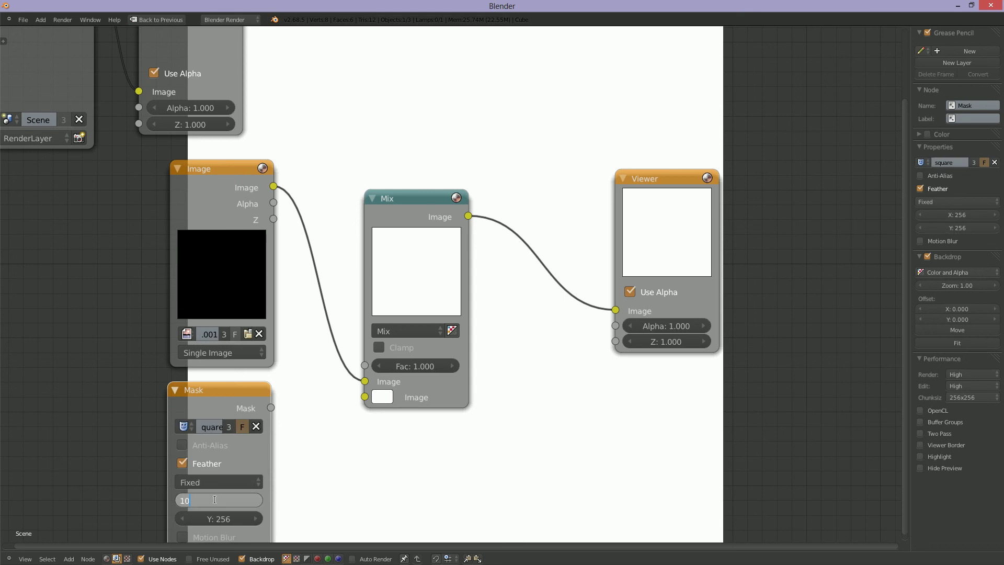
pyautogui.write('24')
pyautogui.press('Tab')
pyautogui.write('1024')
pyautogui.press('Return')
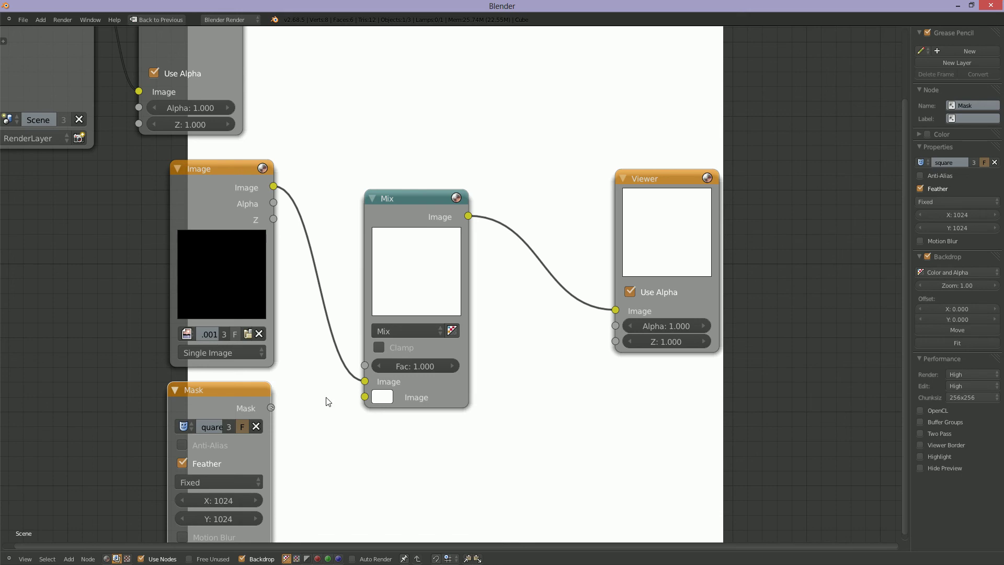
pyautogui.moveTo(271, 408); pyautogui.dragTo(367, 368)
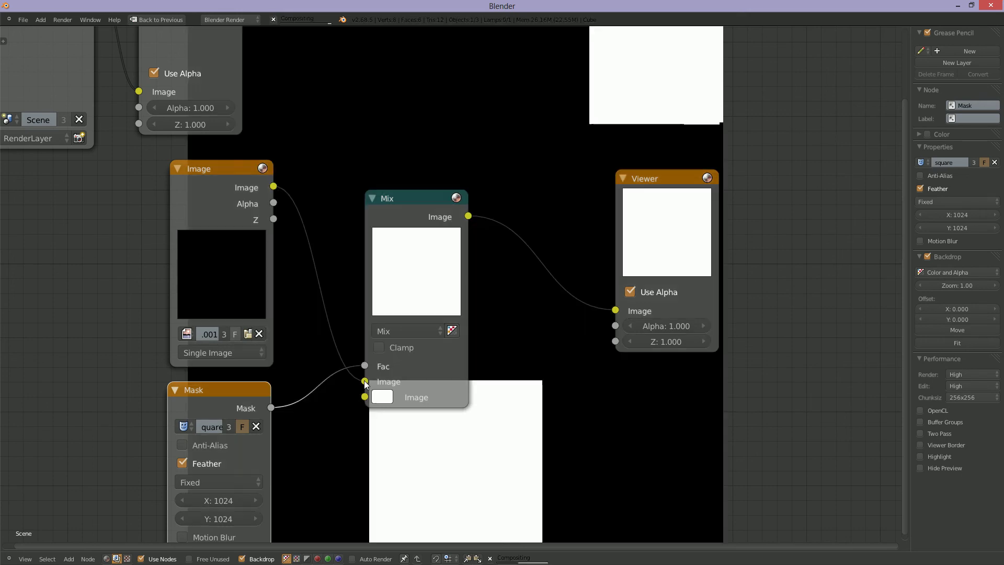
# Step: Set the Mix node's second Image color to red by lowering G and B to 0
pyautogui.scroll(-2, 521, 354)
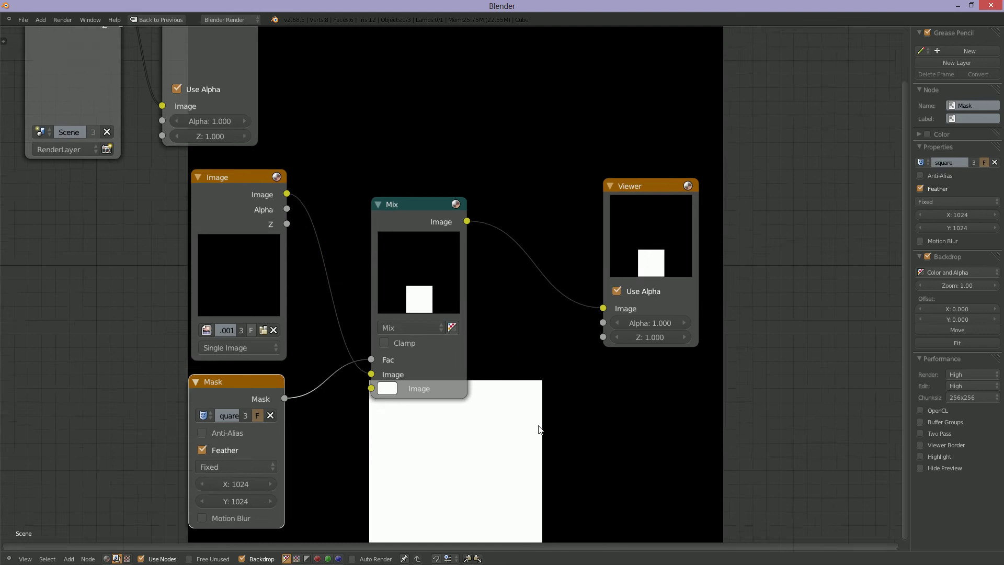
pyautogui.click(392, 381)
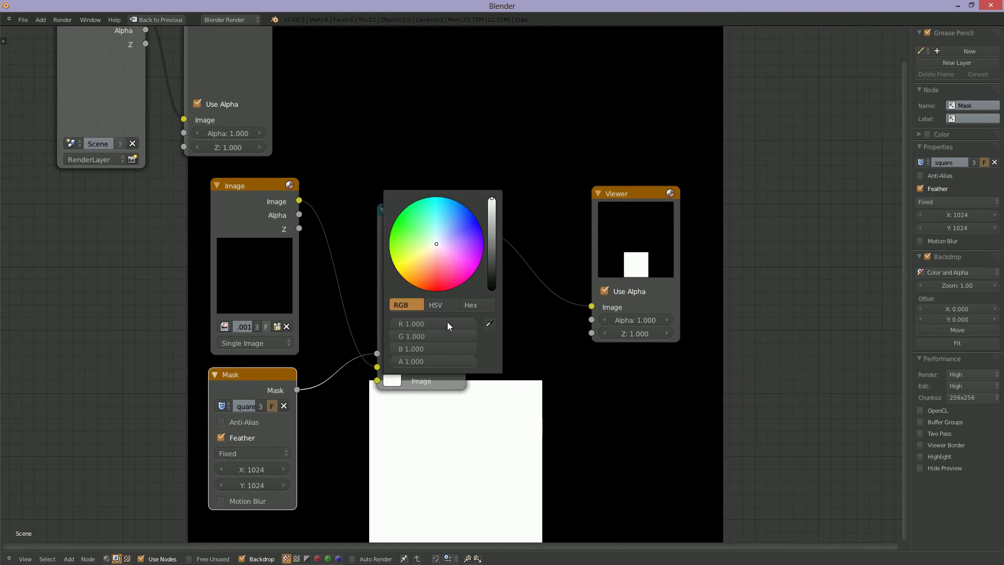
pyautogui.moveTo(395, 338); pyautogui.dragTo(352, 341)
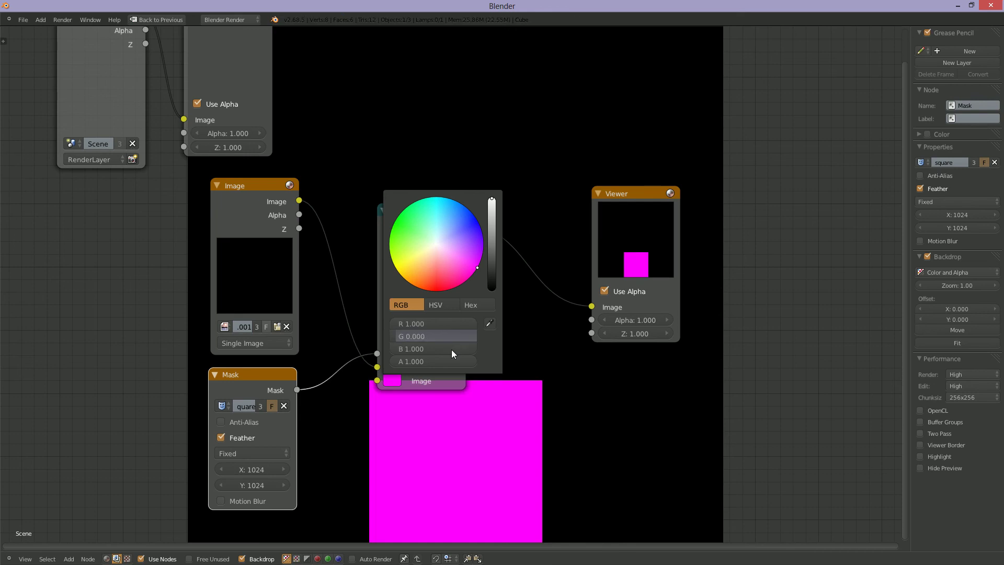
pyautogui.moveTo(475, 350); pyautogui.dragTo(346, 352)
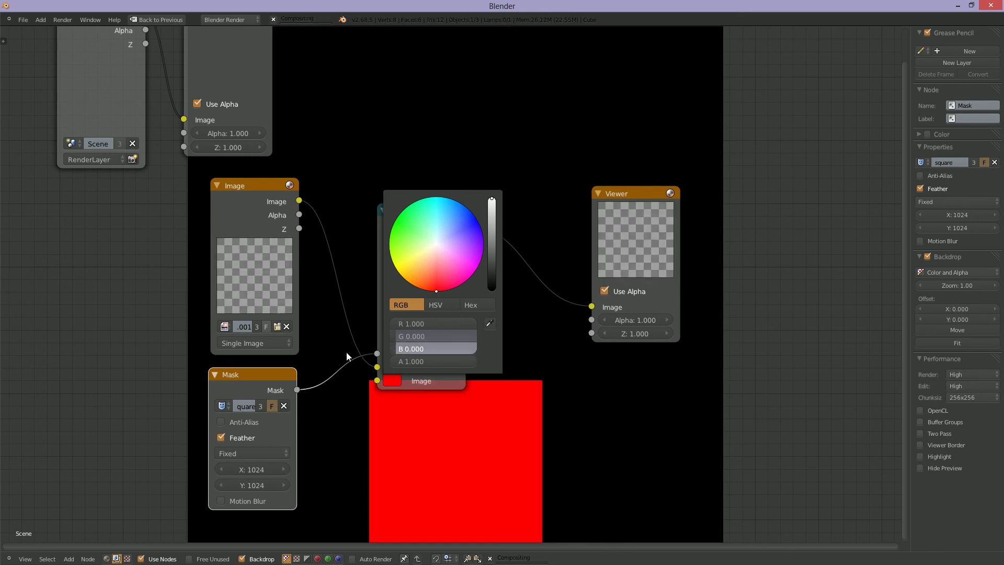
# Step: Shrink the backdrop image, then move the Viewer node beyond its right edge and the Mix node closer to the Image node
pyautogui.moveTo(547, 378); pyautogui.dragTo(509, 367, button='middle')
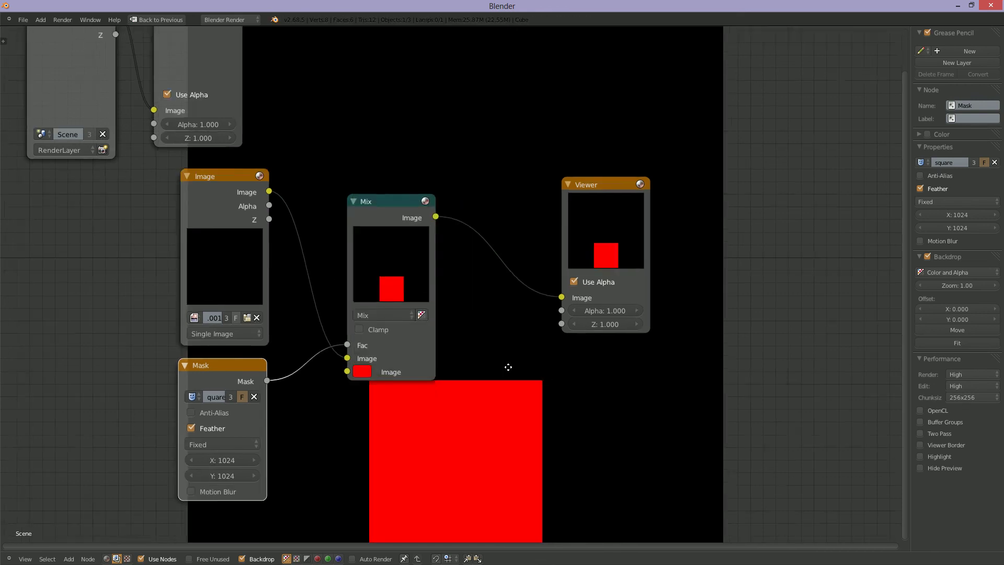
pyautogui.press('v')
pyautogui.press('v')
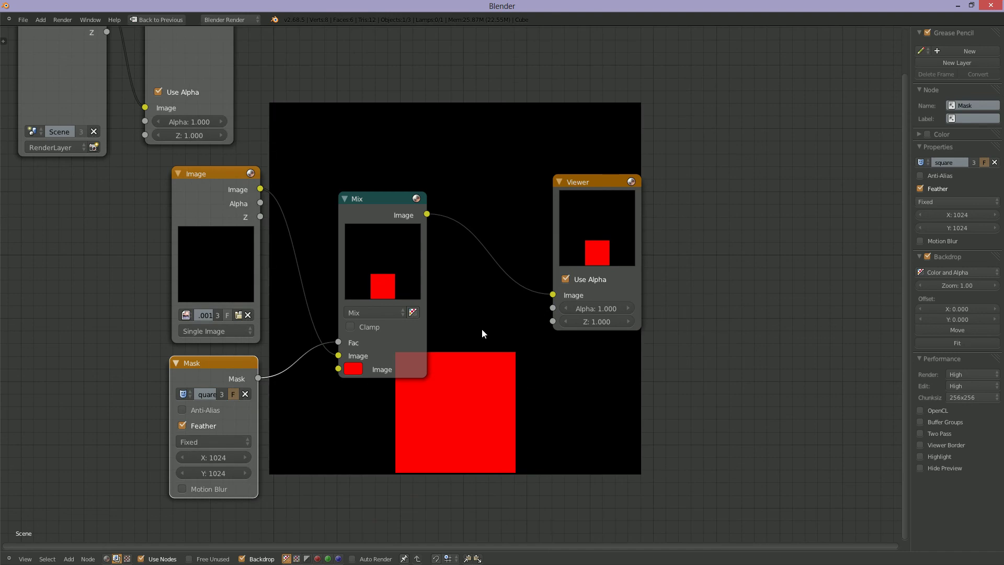
pyautogui.moveTo(640, 181); pyautogui.dragTo(843, 152)
pyautogui.moveTo(372, 200); pyautogui.dragTo(343, 186)
pyautogui.moveTo(761, 165); pyautogui.dragTo(785, 170)
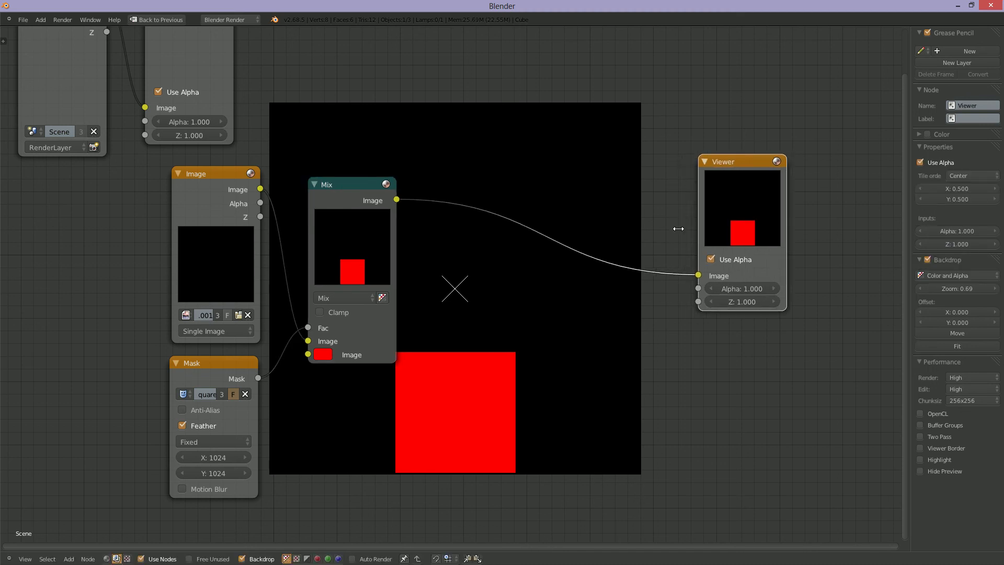
# Step: Duplicate the Mix node into its link to the Viewer and set the copy's second Image color to blue (R 0, G 0, B 1)
pyautogui.click(346, 185)
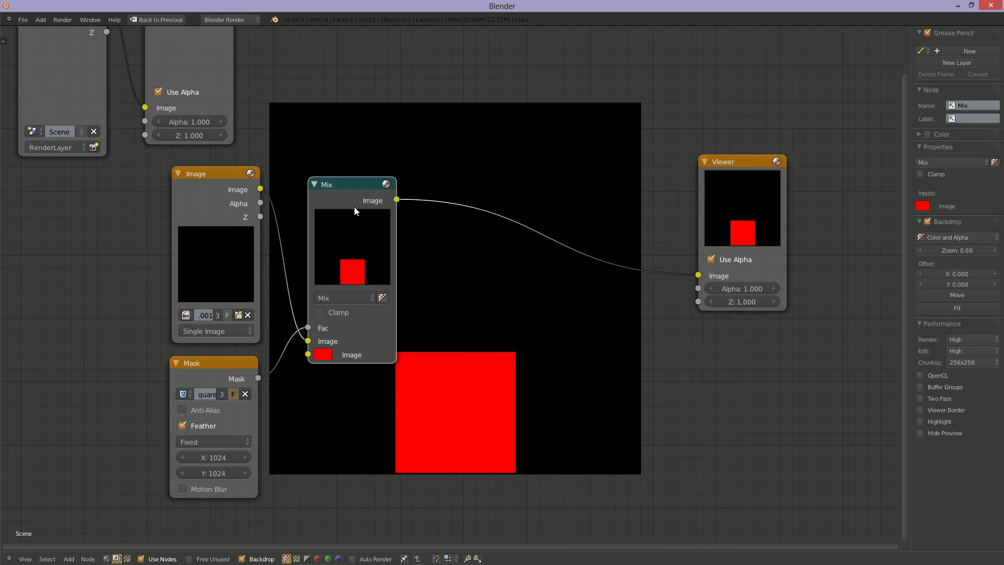
pyautogui.hotkey('shift', 'd')
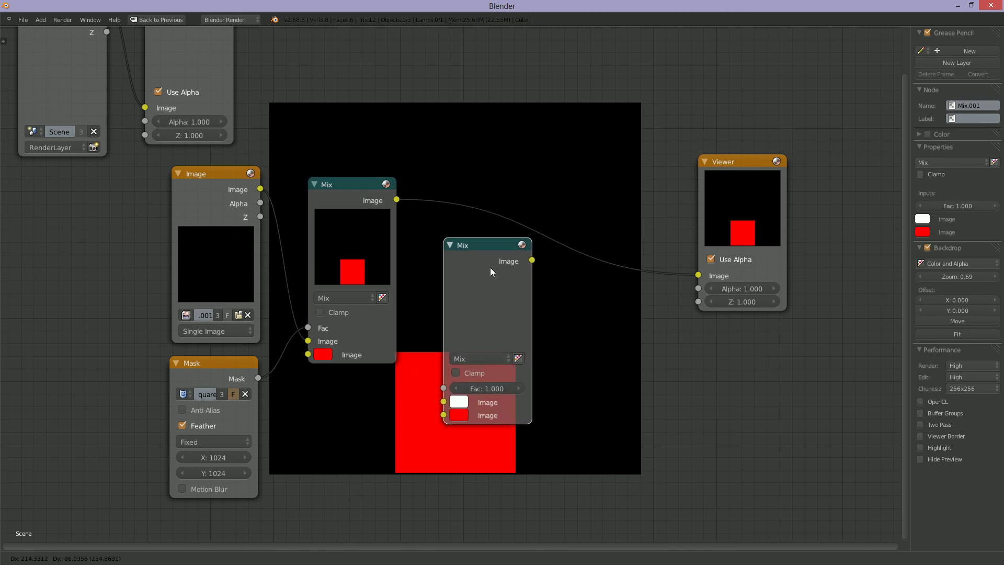
pyautogui.click(494, 201)
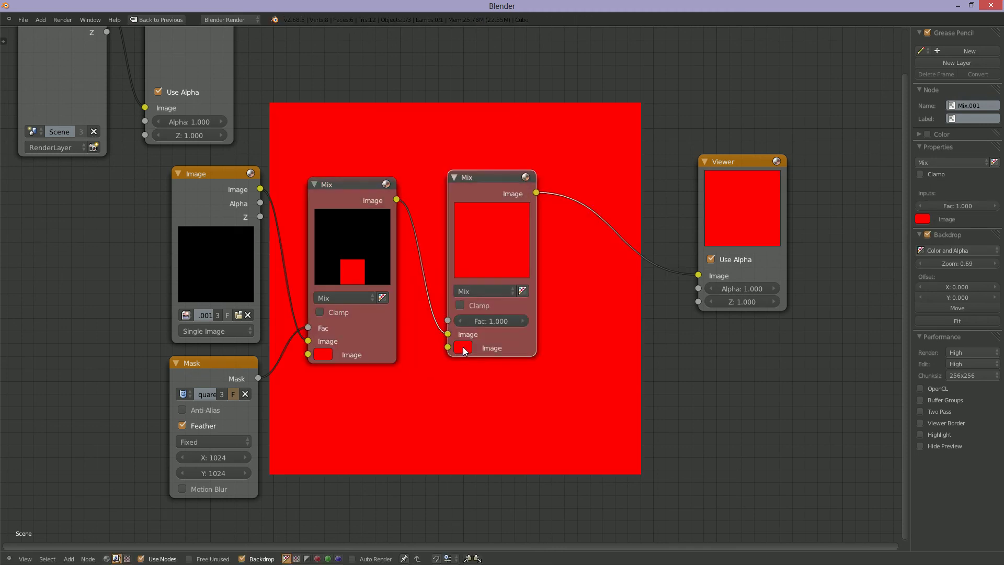
pyautogui.click(462, 347)
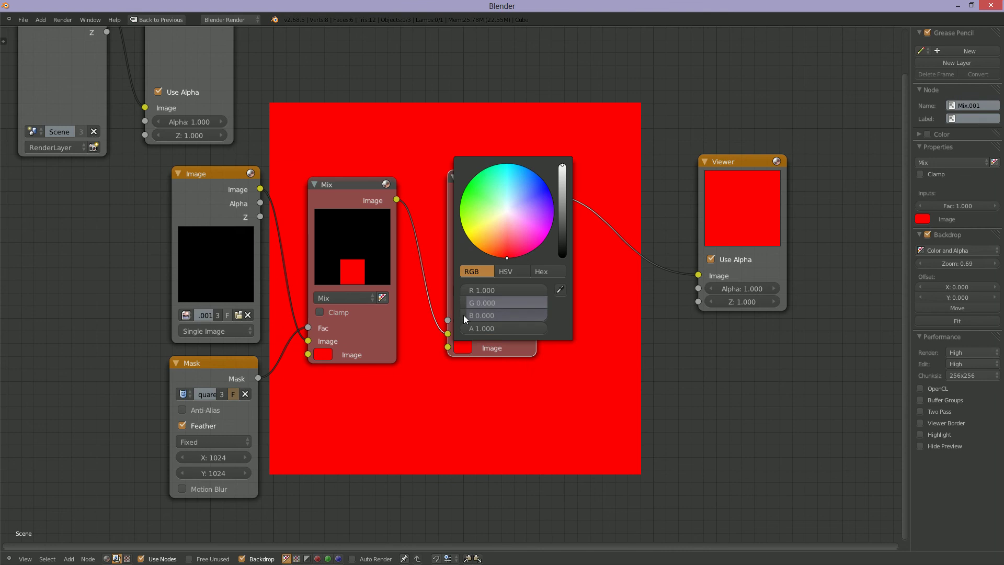
pyautogui.moveTo(463, 314); pyautogui.dragTo(581, 313)
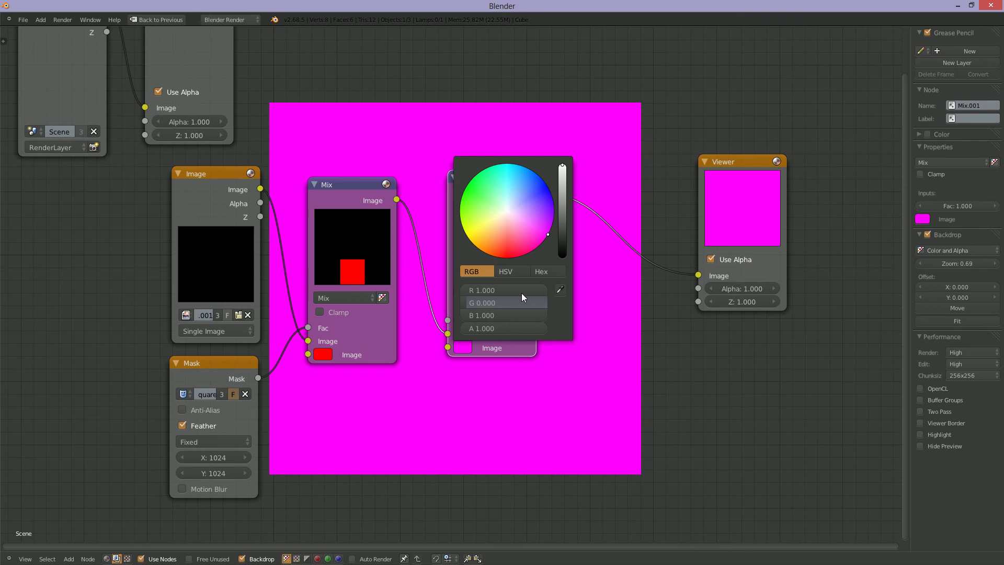
pyautogui.moveTo(521, 293); pyautogui.dragTo(449, 289)
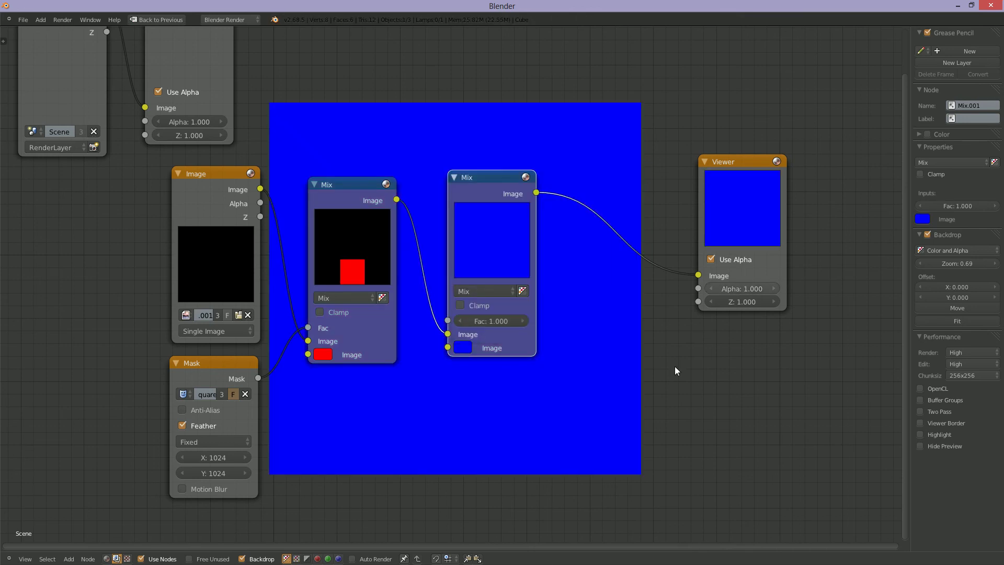
# Step: Duplicate the Mask node, assign the circle mask to the copy, and place it below the first Mix node
pyautogui.click(205, 368)
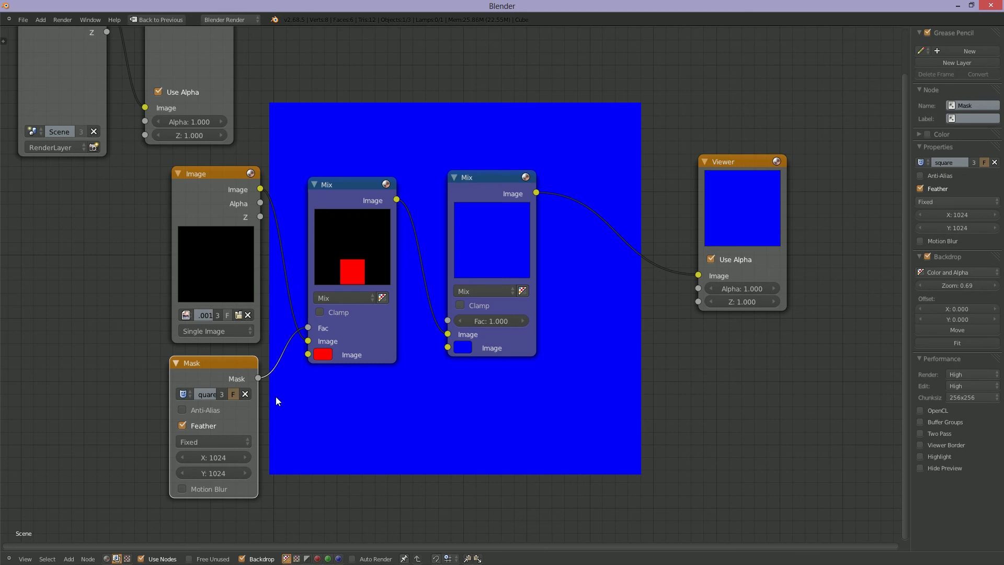
pyautogui.hotkey('shift', 'd')
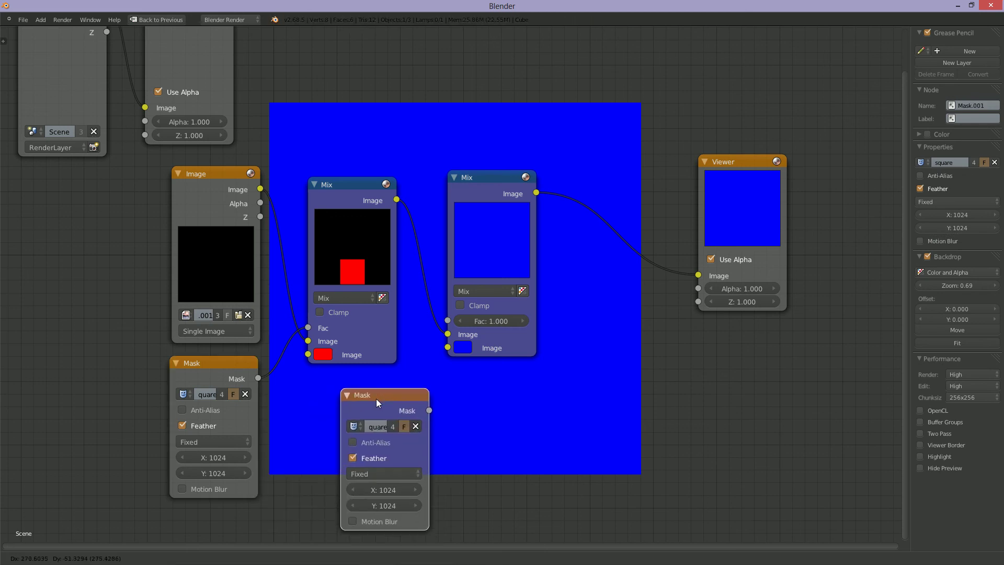
pyautogui.click(376, 398)
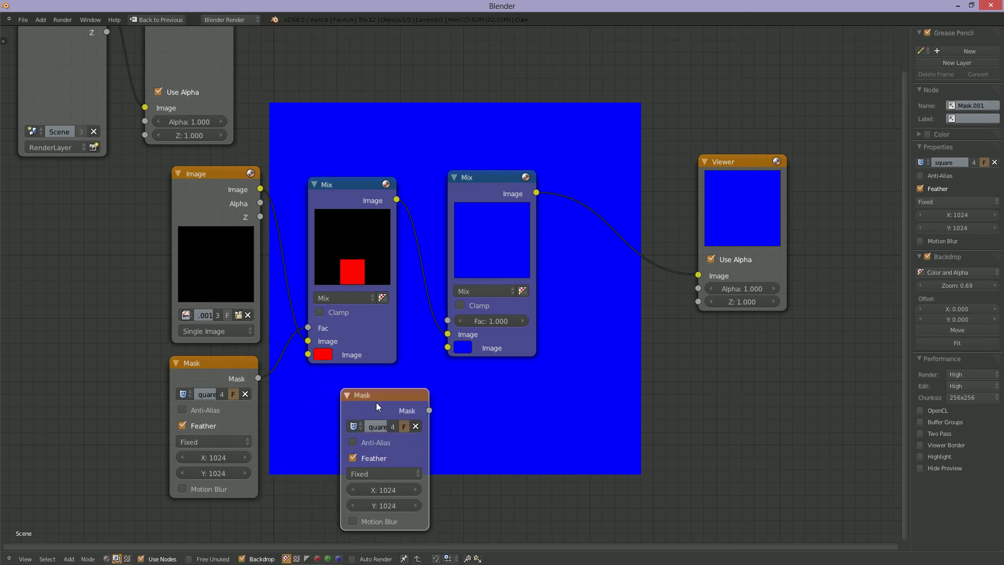
pyautogui.click(354, 425)
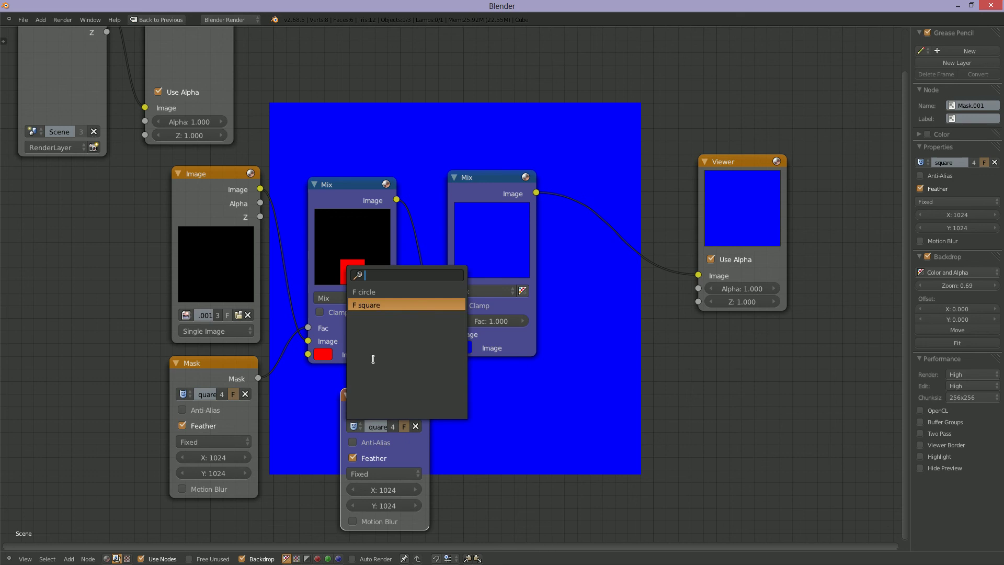
pyautogui.click(369, 291)
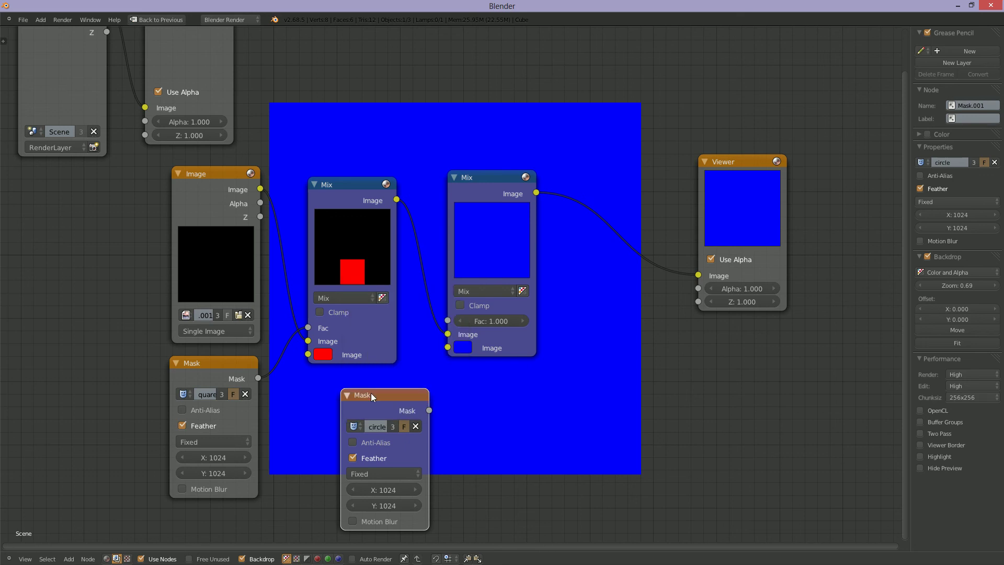
pyautogui.moveTo(371, 393); pyautogui.dragTo(346, 382)
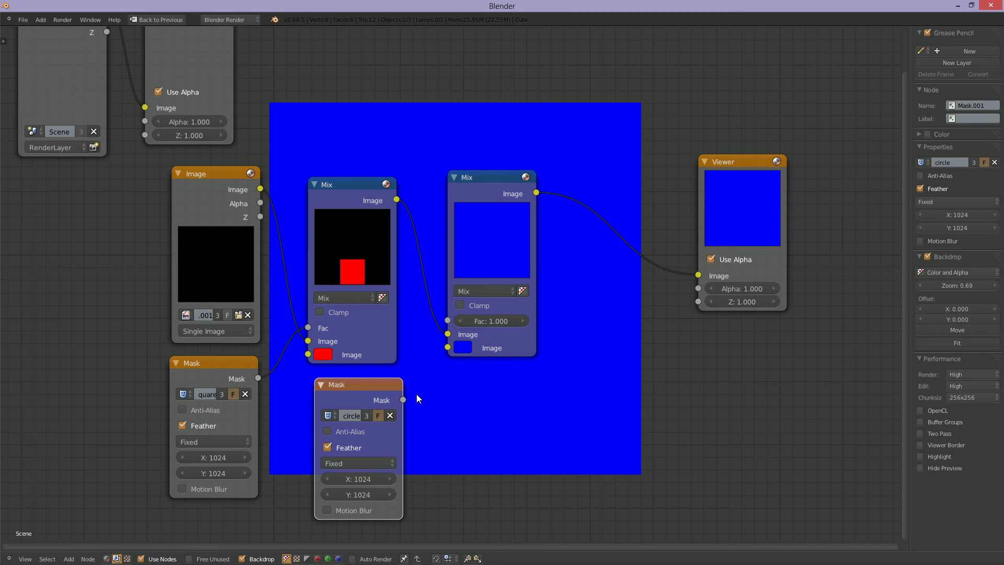
# Step: Connect the circle Mask node's output to the Fac input of the blue Mix node
pyautogui.moveTo(441, 356); pyautogui.dragTo(448, 347)
pyautogui.click(506, 196)
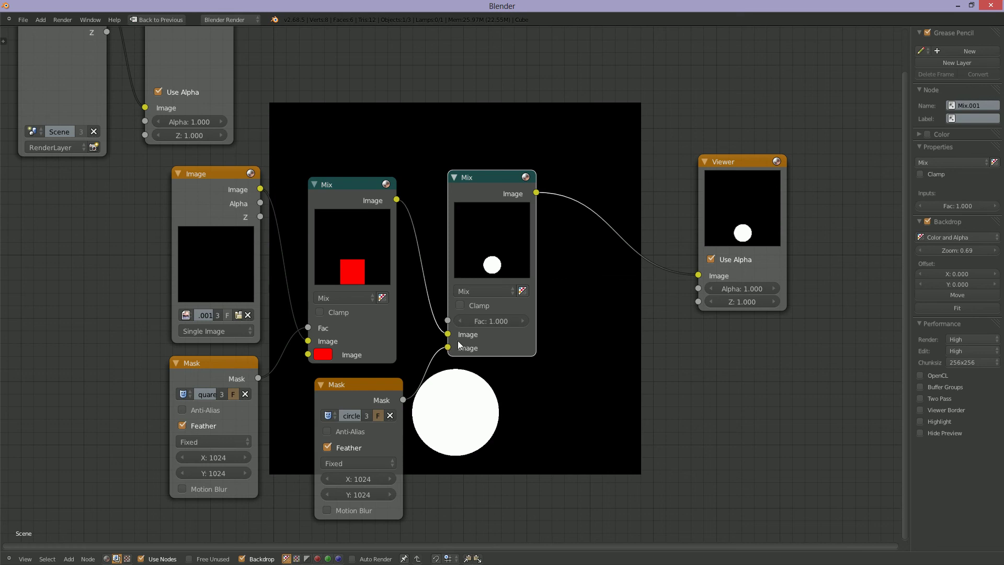
pyautogui.moveTo(448, 347); pyautogui.dragTo(448, 320)
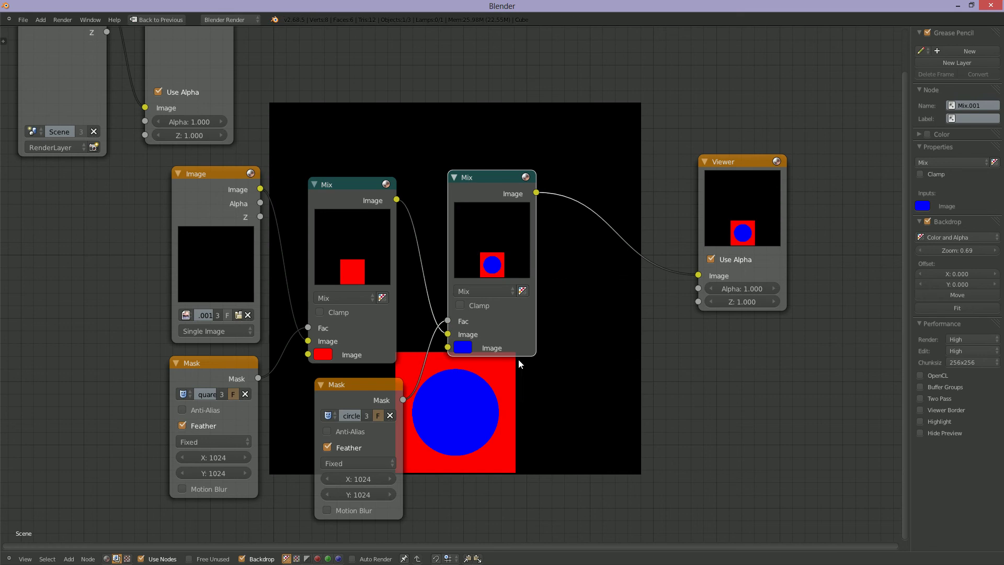
# Step: Shift the circle Mask node slightly left and enable Anti-Alias on both the circle and square Mask nodes
pyautogui.moveTo(327, 390); pyautogui.dragTo(317, 390)
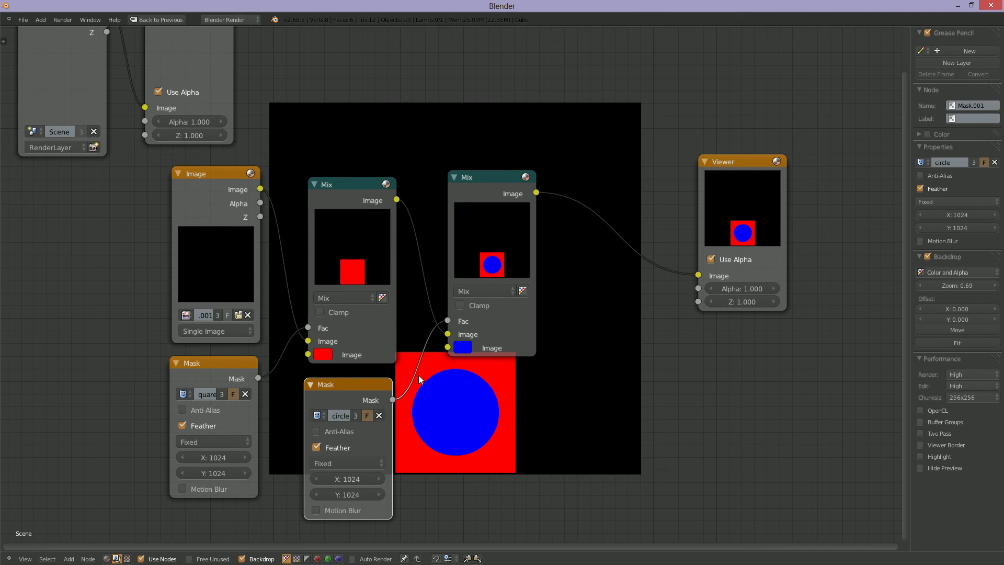
pyautogui.moveTo(362, 385); pyautogui.dragTo(354, 384)
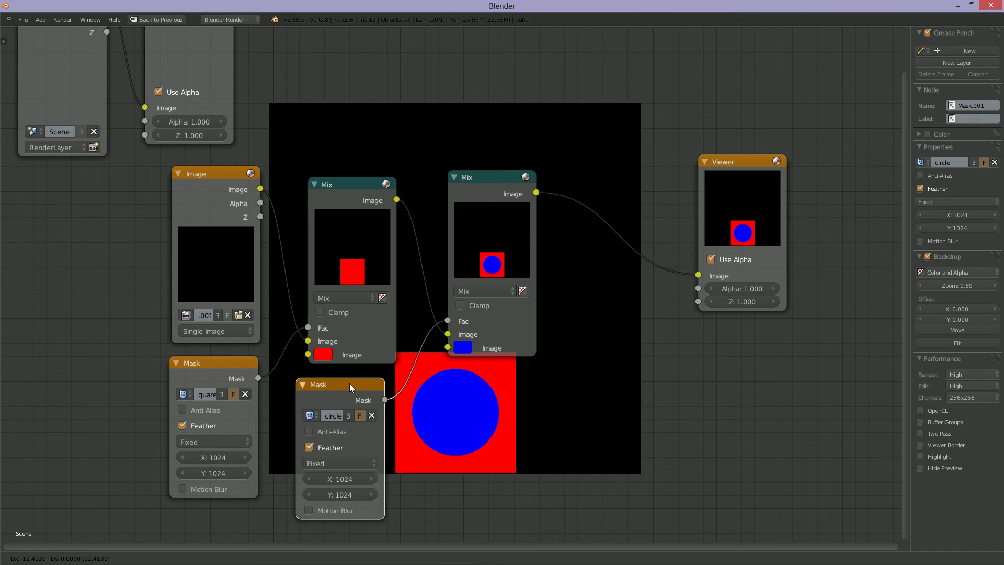
pyautogui.click(309, 431)
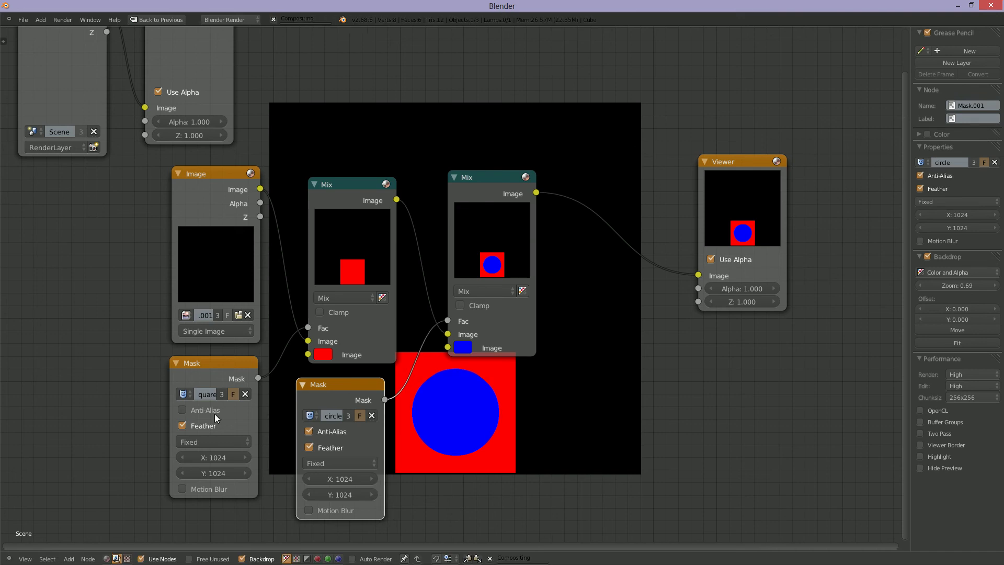
pyautogui.click(183, 410)
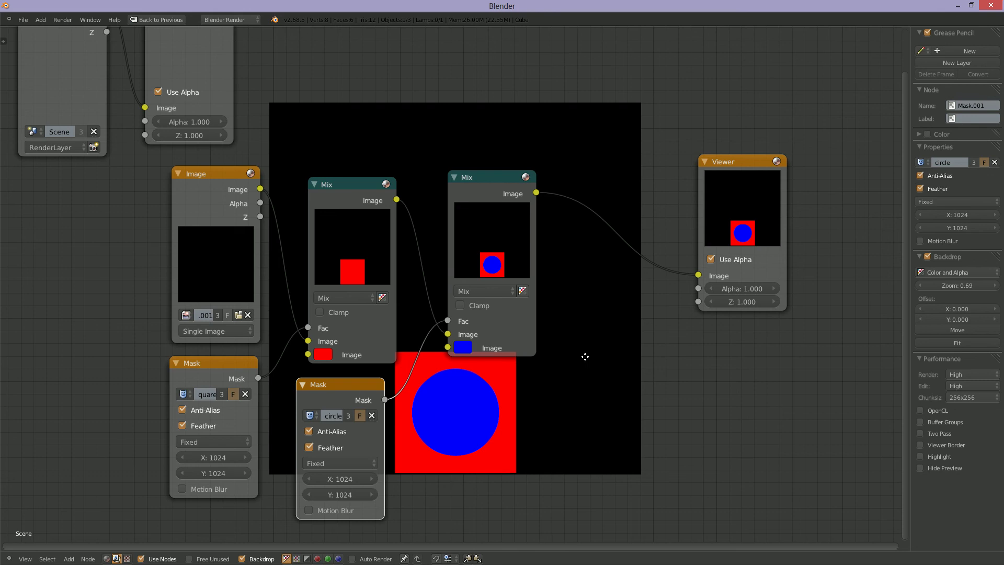
# Step: Enlarge the backdrop image to zoom 1.00, reposition it, and move the Viewer node beyond its right edge
pyautogui.moveTo(582, 354); pyautogui.dragTo(578, 352, button='middle')
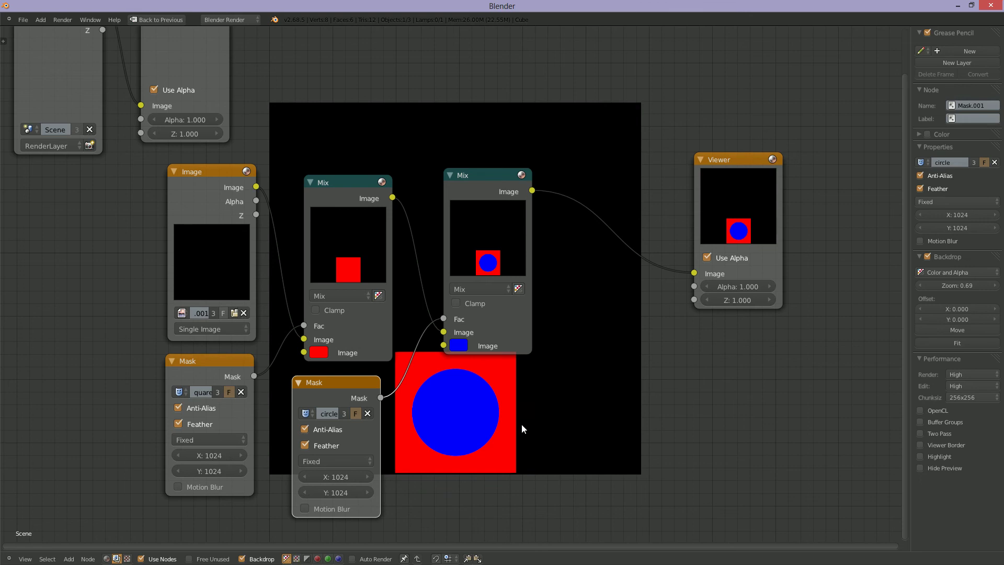
pyautogui.hotkey('alt', 'v')
pyautogui.hotkey('alt', 'v')
pyautogui.hotkey('alt', 'v')
pyautogui.hotkey('alt', 'v')
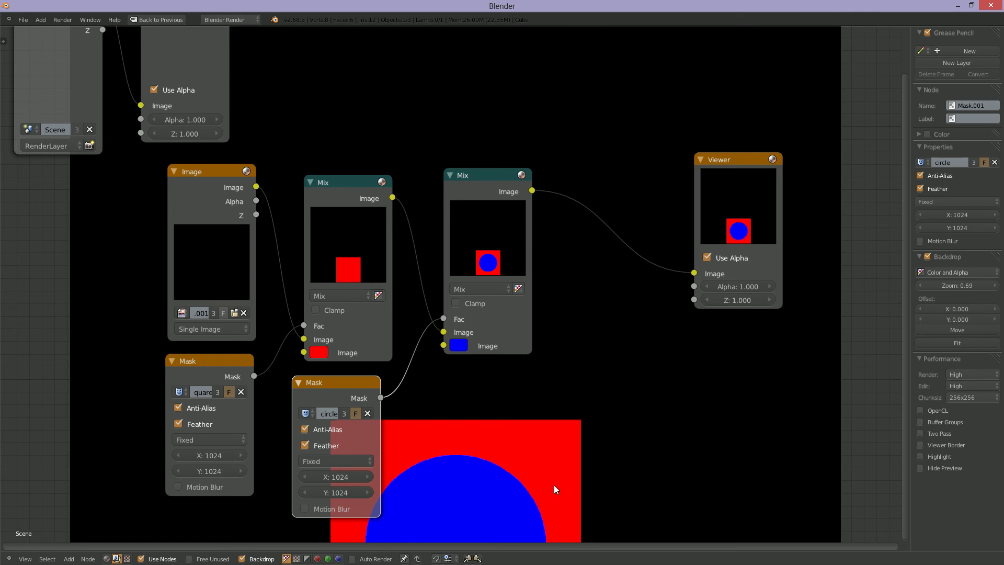
pyautogui.keyDown('alt'); pyautogui.moveTo(554, 485); pyautogui.dragTo(545, 450, button='middle'); pyautogui.keyUp('alt')
pyautogui.press('v')
pyautogui.press('v')
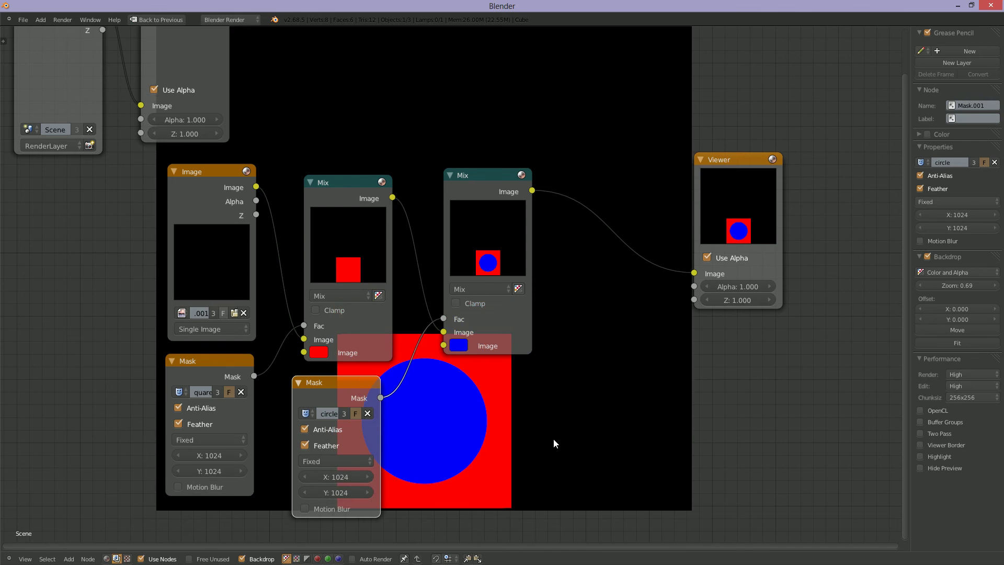
pyautogui.moveTo(744, 159); pyautogui.dragTo(852, 177)
pyautogui.moveTo(606, 296); pyautogui.dragTo(432, 241, button='middle')
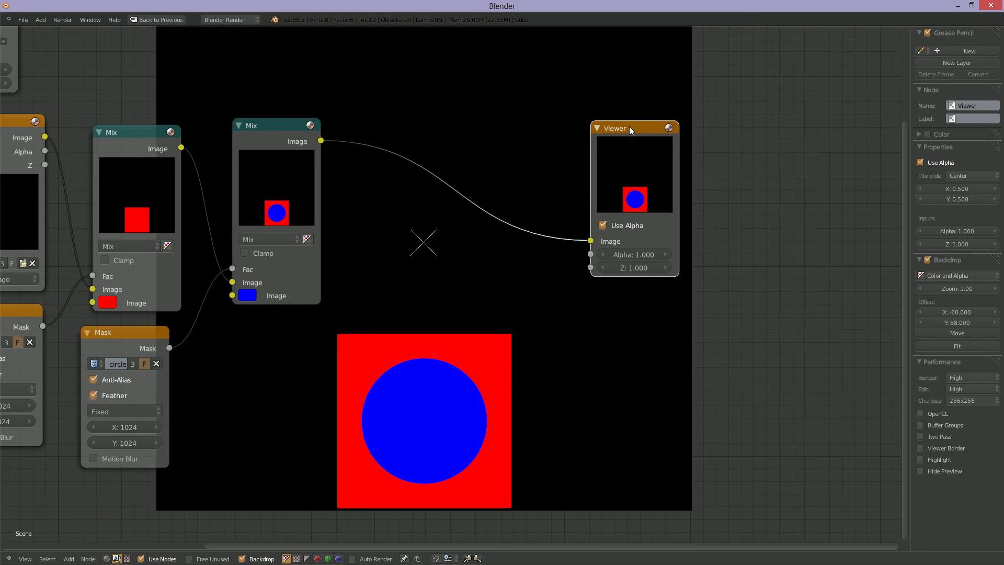
pyautogui.moveTo(630, 130); pyautogui.dragTo(803, 102)
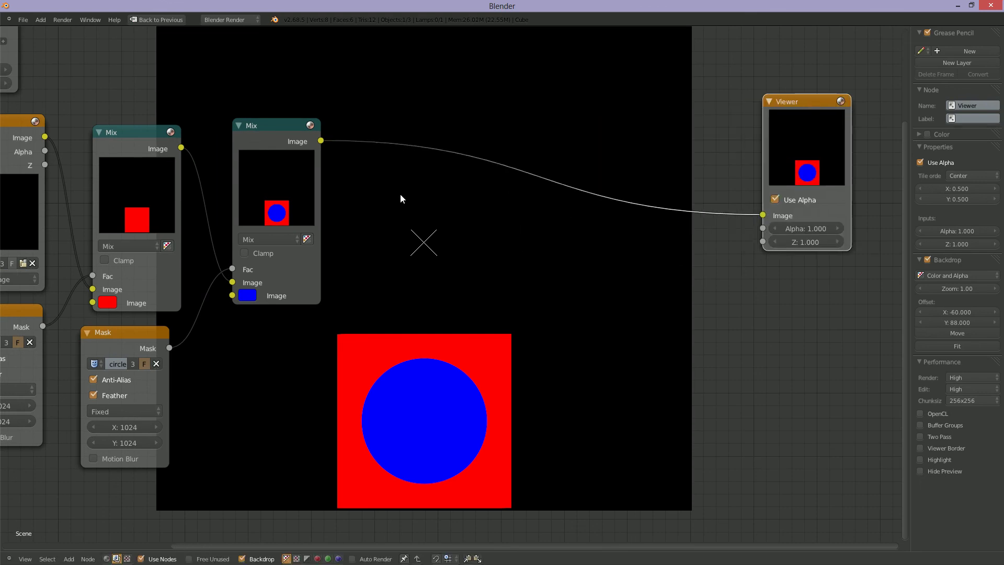
# Step: Duplicate the blue Mix node and place the copy between it and the Viewer, off the existing link
pyautogui.click(269, 127)
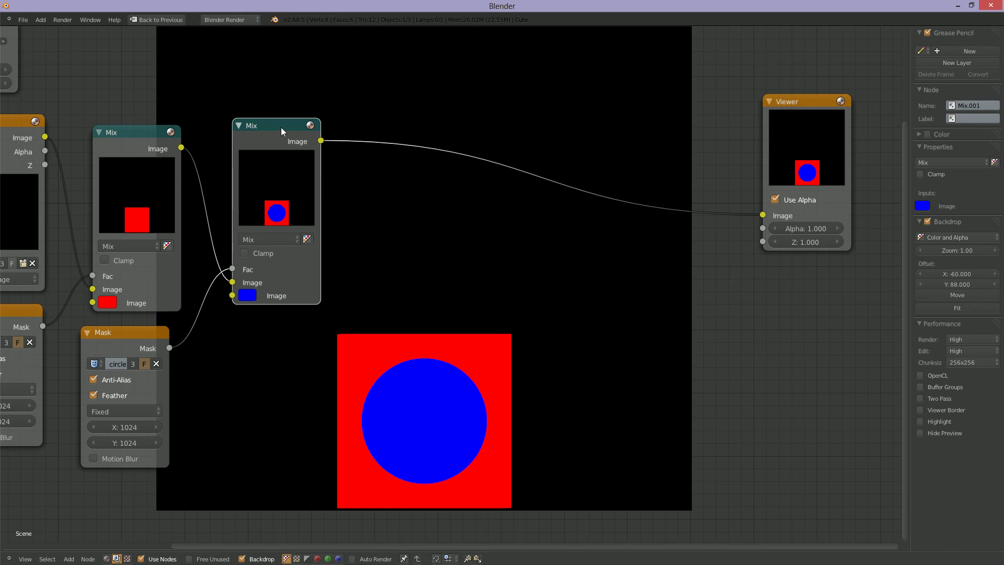
pyautogui.hotkey('shift', 'd')
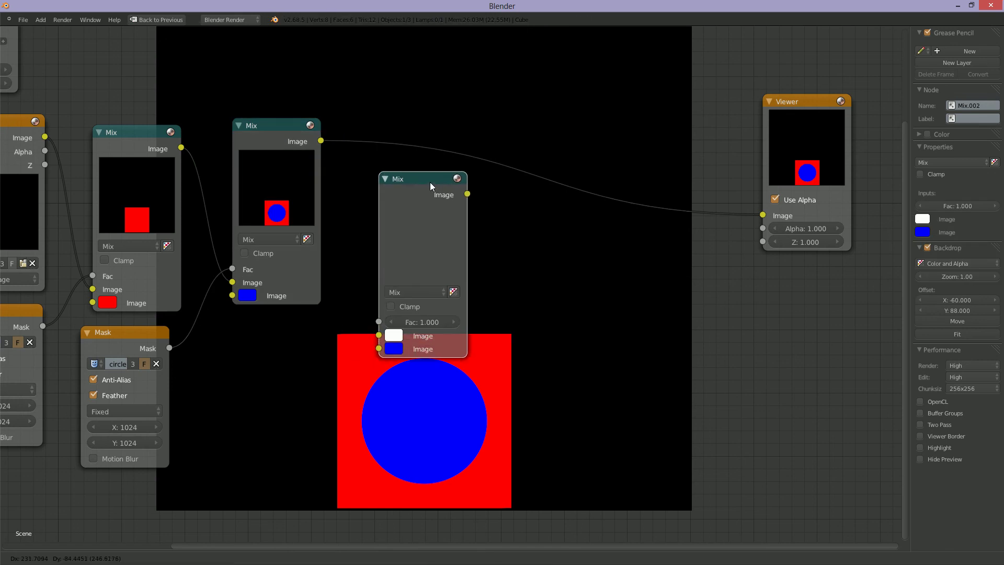
pyautogui.click(451, 187)
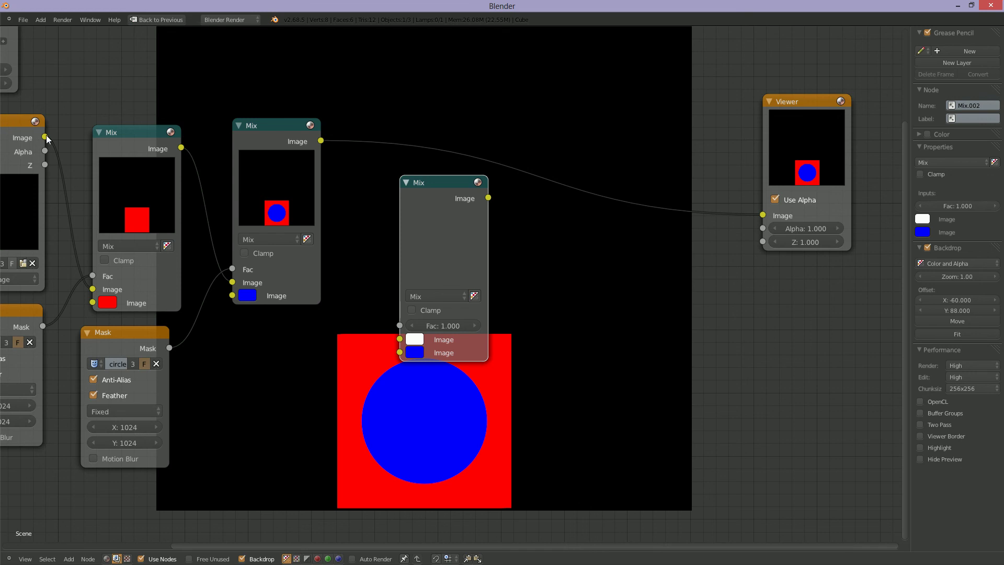
# Step: Duplicate the black Image node and place the copy below the blue Mix node
pyautogui.click(16, 127)
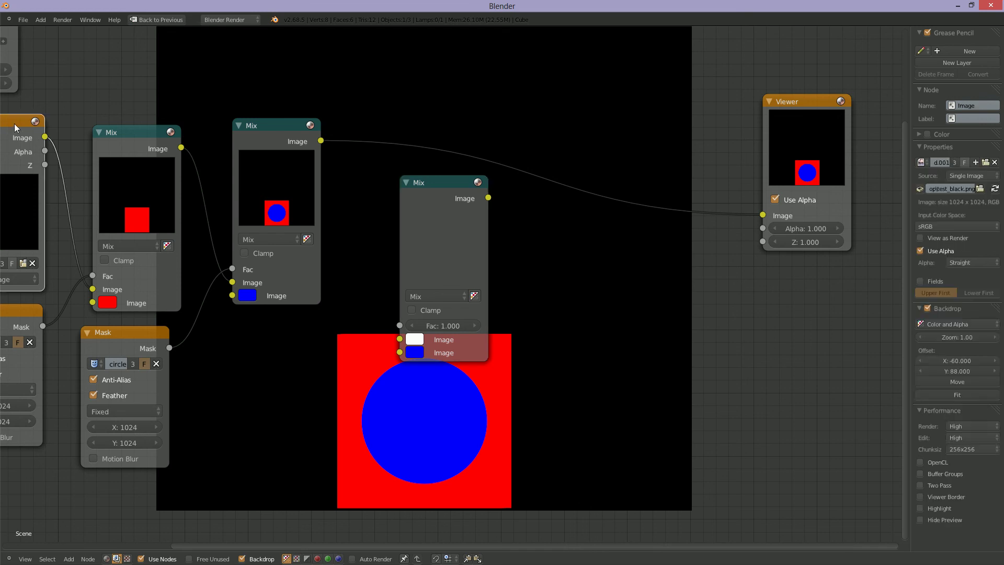
pyautogui.hotkey('shift', 'd')
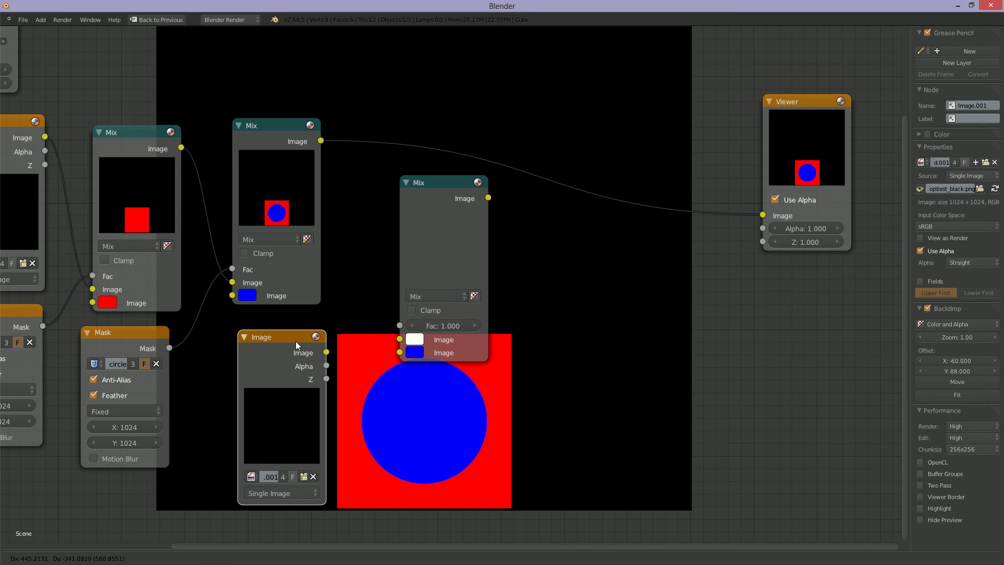
pyautogui.click(296, 347)
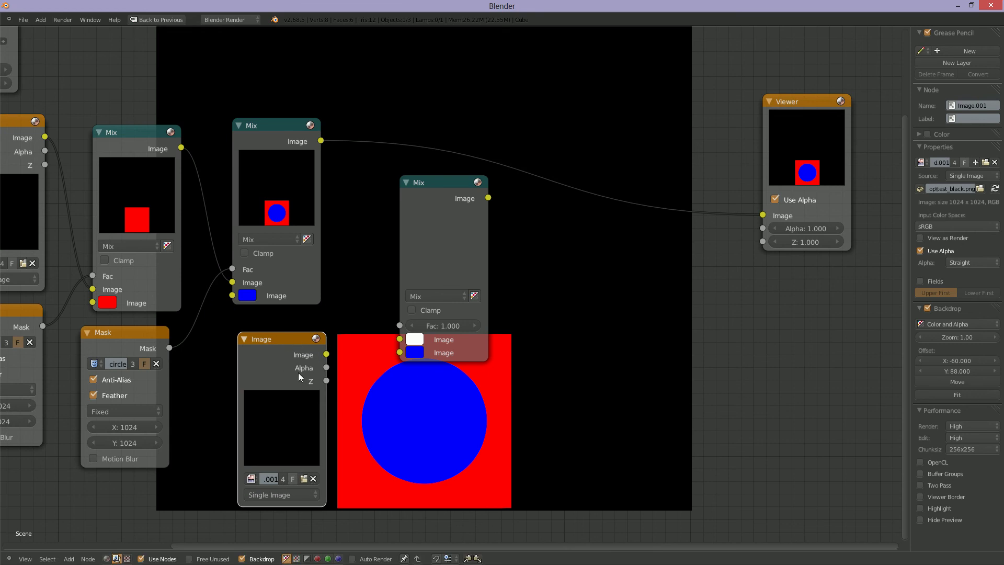
# Step: Load hole_pattern_top_only.png from the Textures subfolder New Tileable Blender Made into the copied Image node, browsing by thumbnails
pyautogui.click(302, 479)
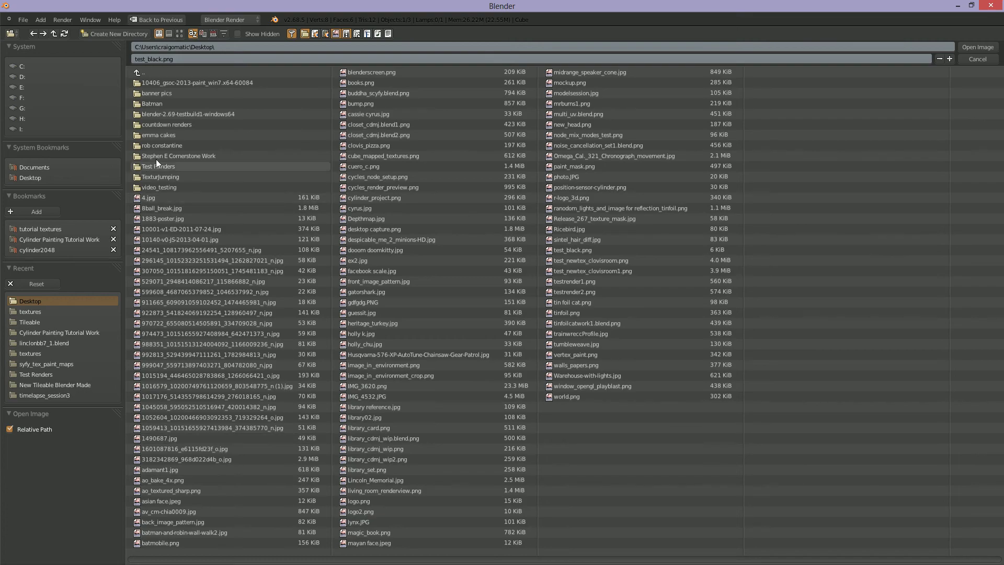
pyautogui.click(33, 168)
pyautogui.click(152, 82)
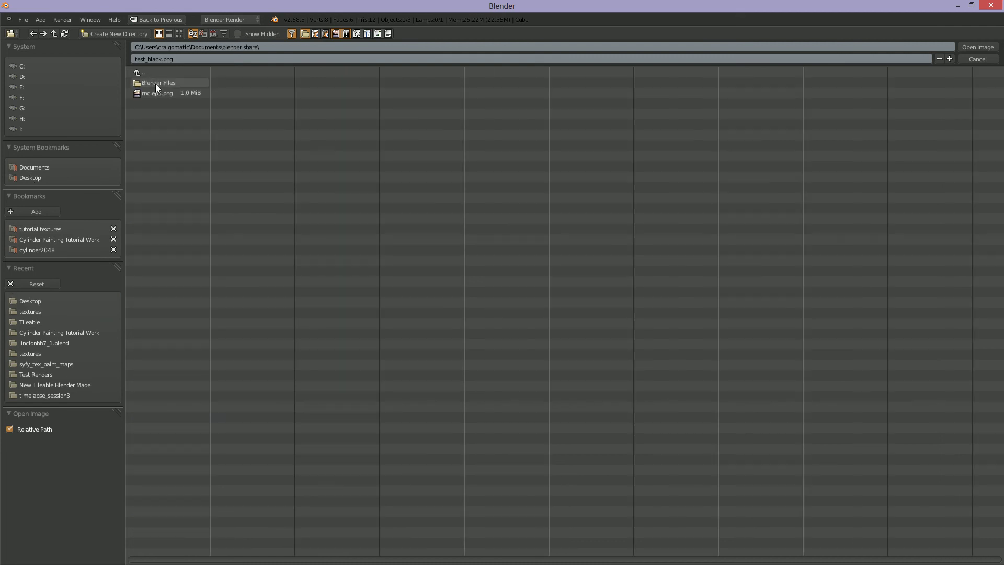
pyautogui.click(156, 83)
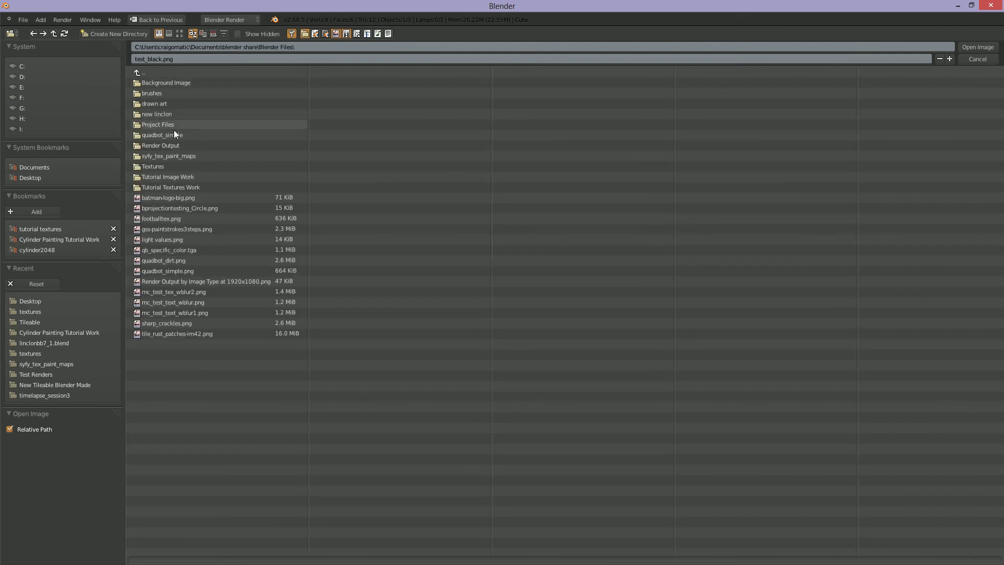
pyautogui.click(152, 167)
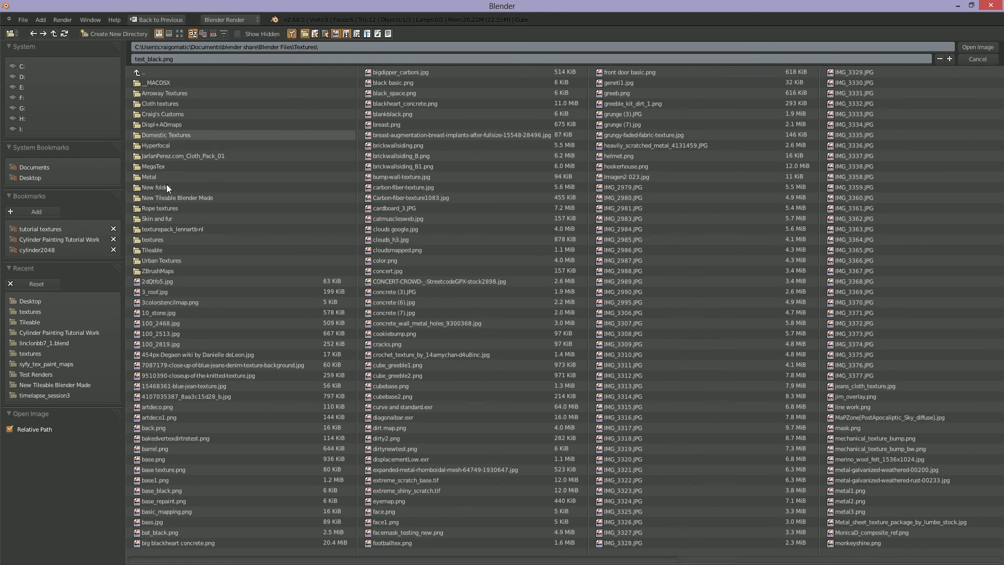
pyautogui.click(170, 197)
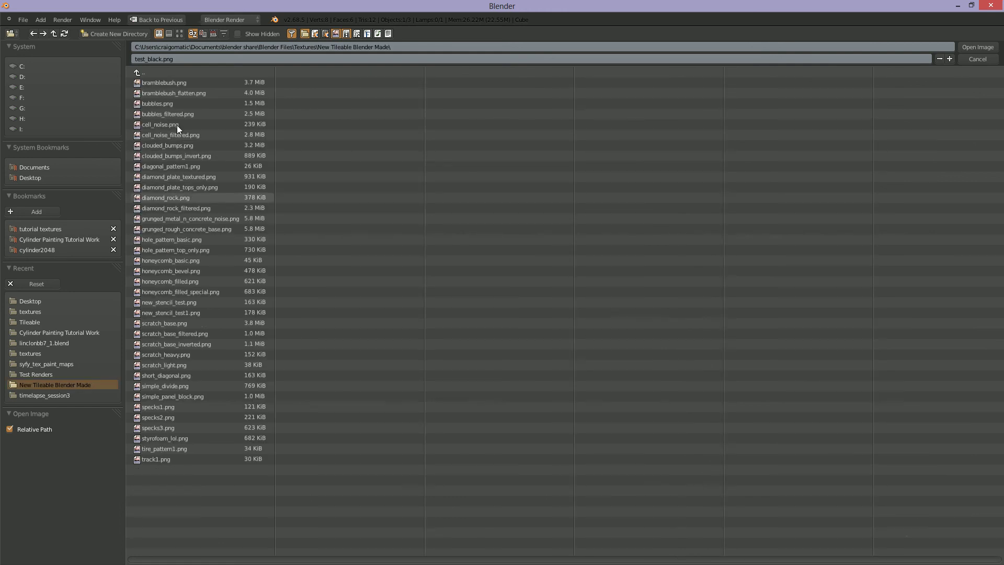
pyautogui.click(179, 34)
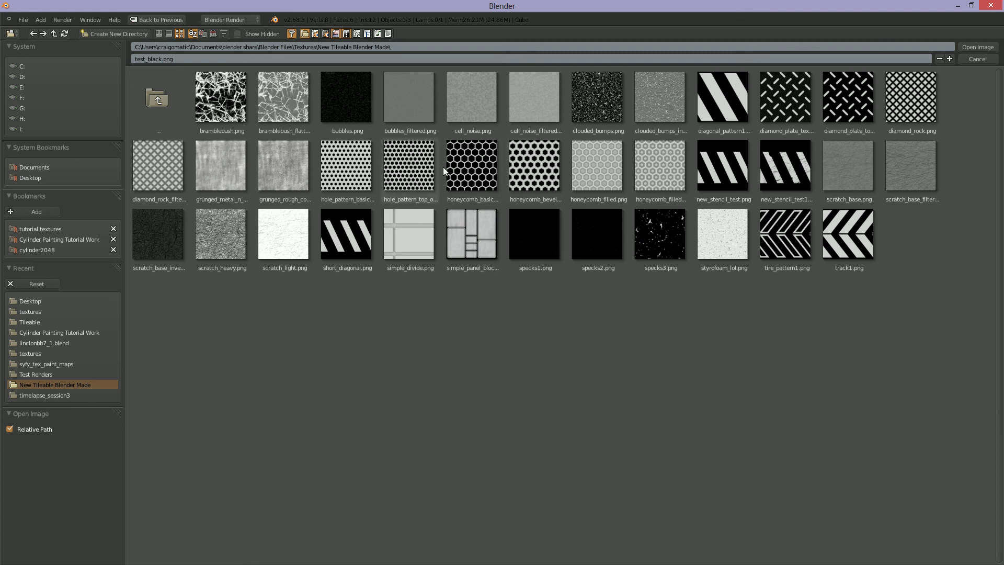
pyautogui.click(418, 173)
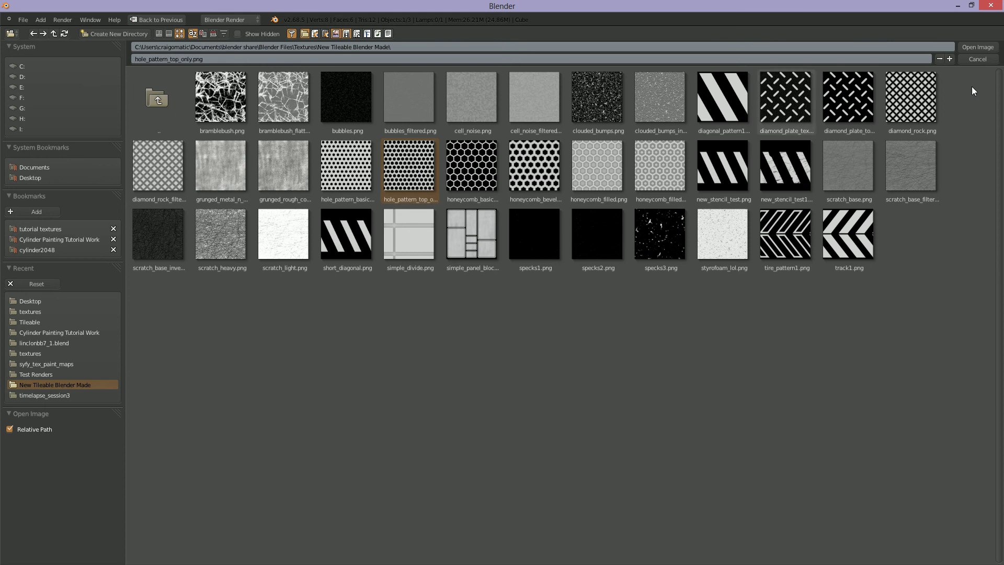
pyautogui.click(981, 50)
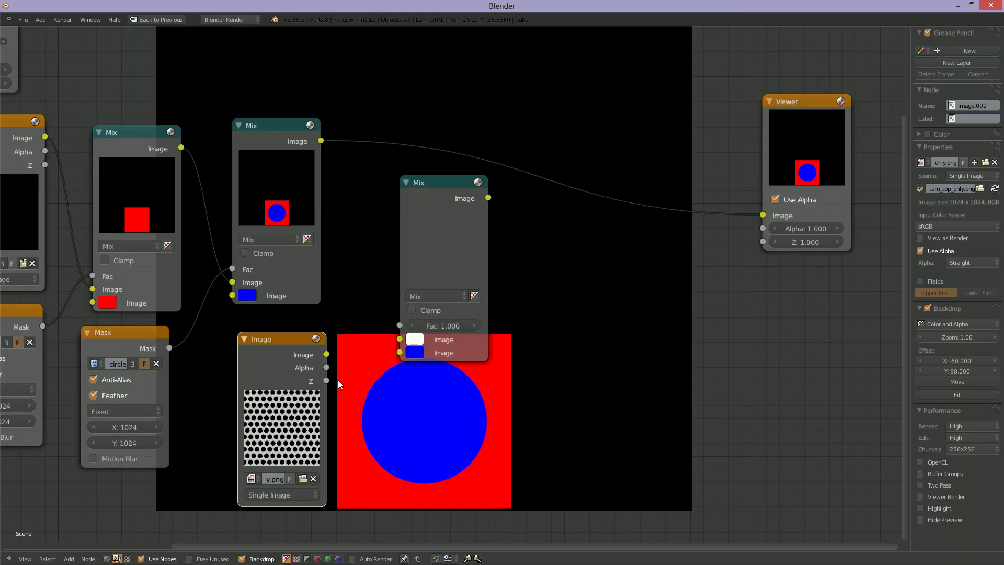
# Step: Insert the third Mix node into the link to the Viewer and connect the hole pattern Image to its second Image input
pyautogui.moveTo(446, 185); pyautogui.dragTo(606, 148)
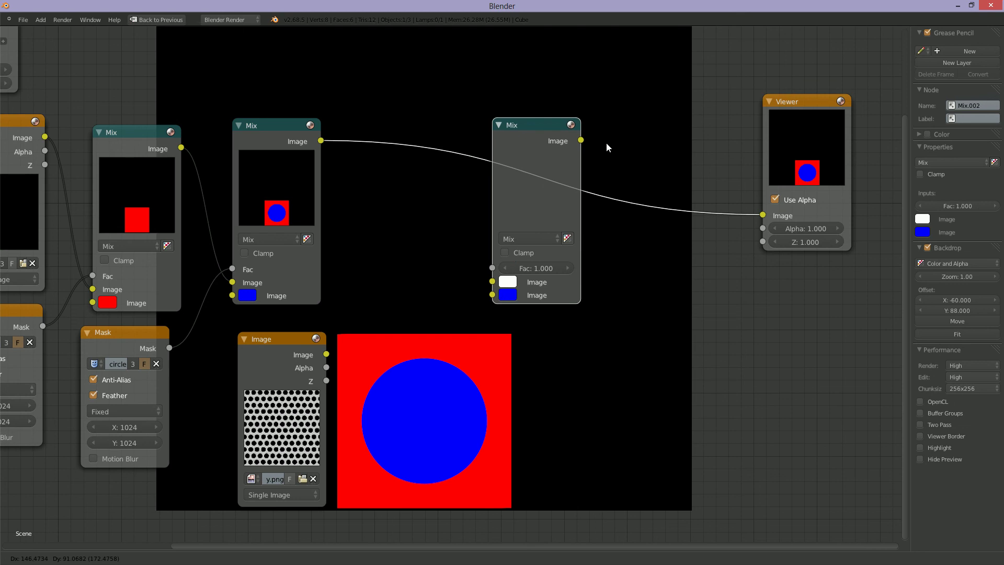
pyautogui.moveTo(607, 147); pyautogui.dragTo(606, 147)
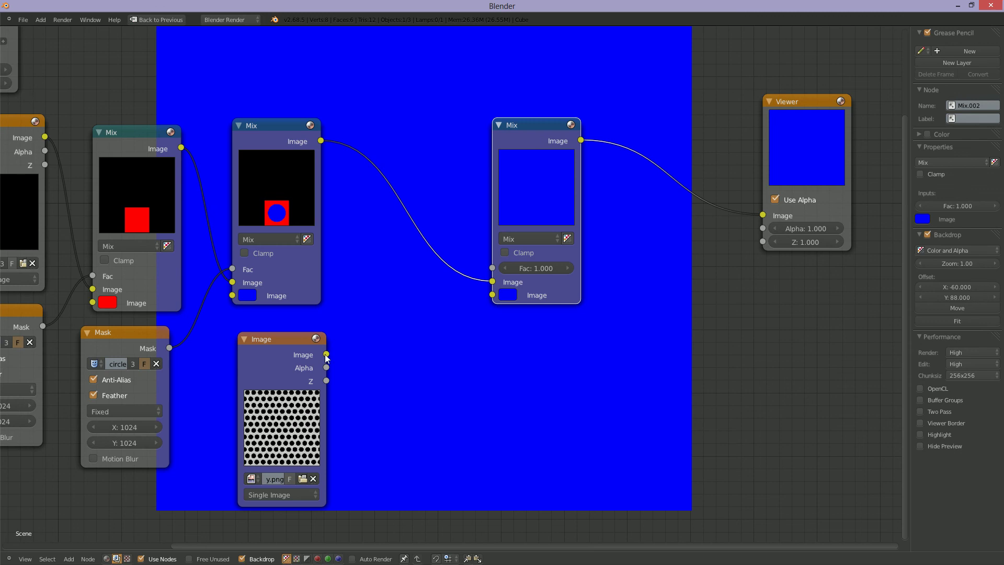
pyautogui.moveTo(327, 354); pyautogui.dragTo(489, 298)
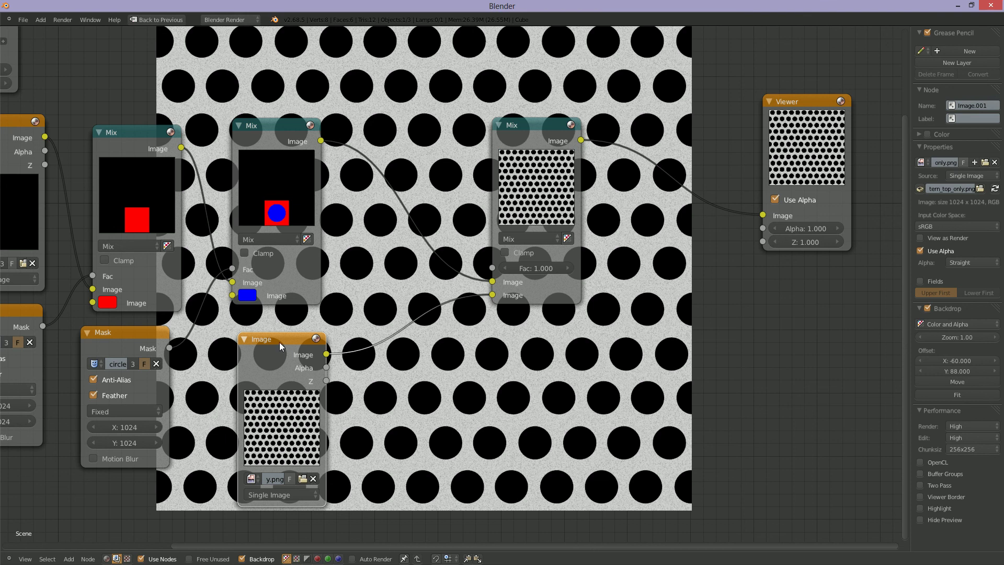
# Step: Move the hole pattern Image and blue Mix nodes aside, then insert a Separate RGBA node into the link between the blue and third Mix nodes
pyautogui.moveTo(283, 345); pyautogui.dragTo(264, 388)
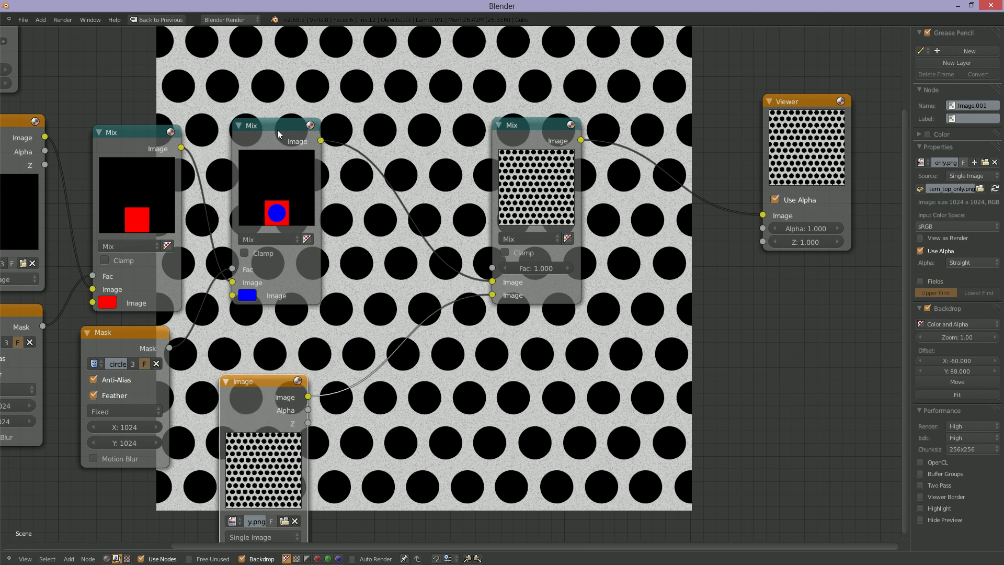
pyautogui.moveTo(261, 131); pyautogui.dragTo(243, 133)
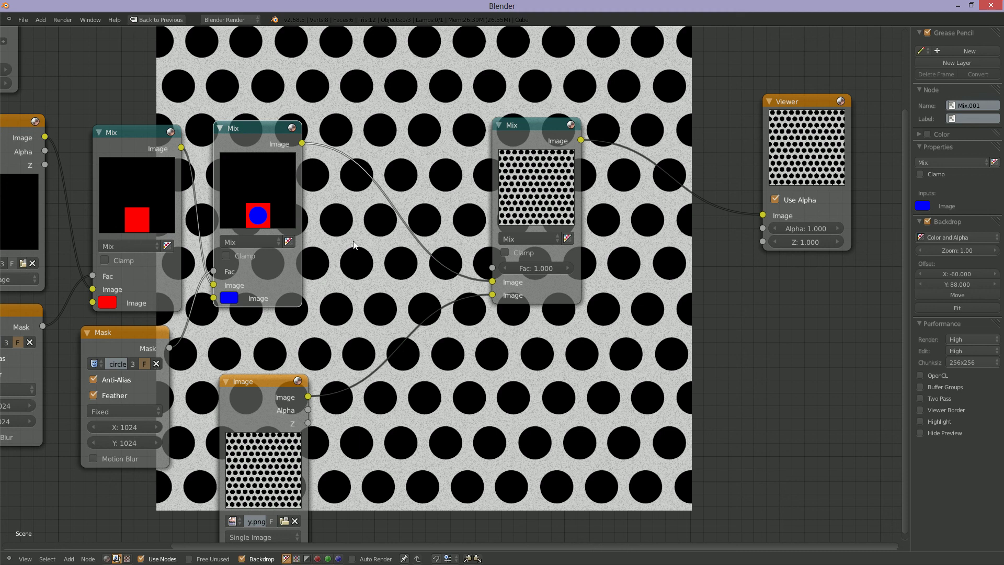
pyautogui.hotkey('shift', 'a')
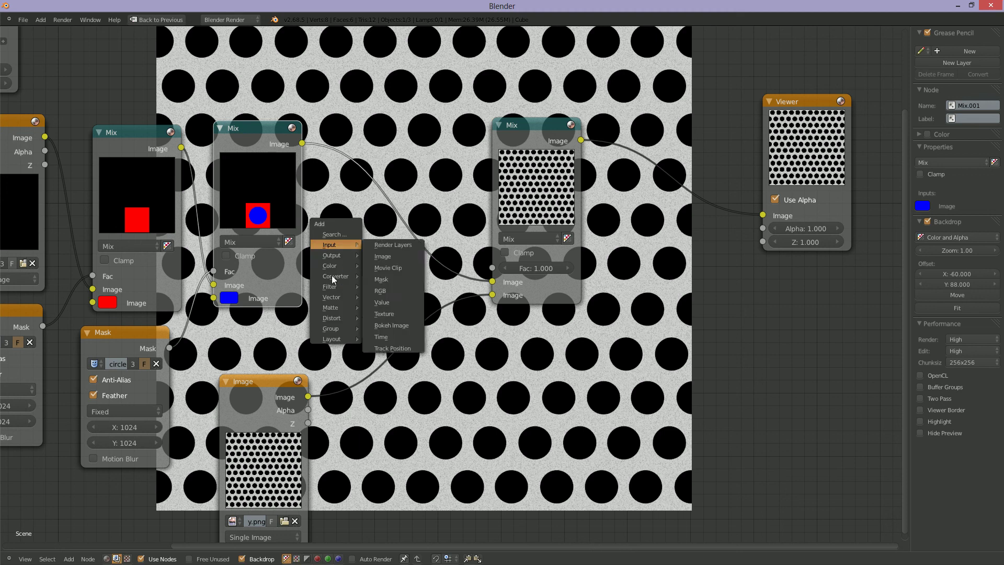
pyautogui.moveTo(335, 277)
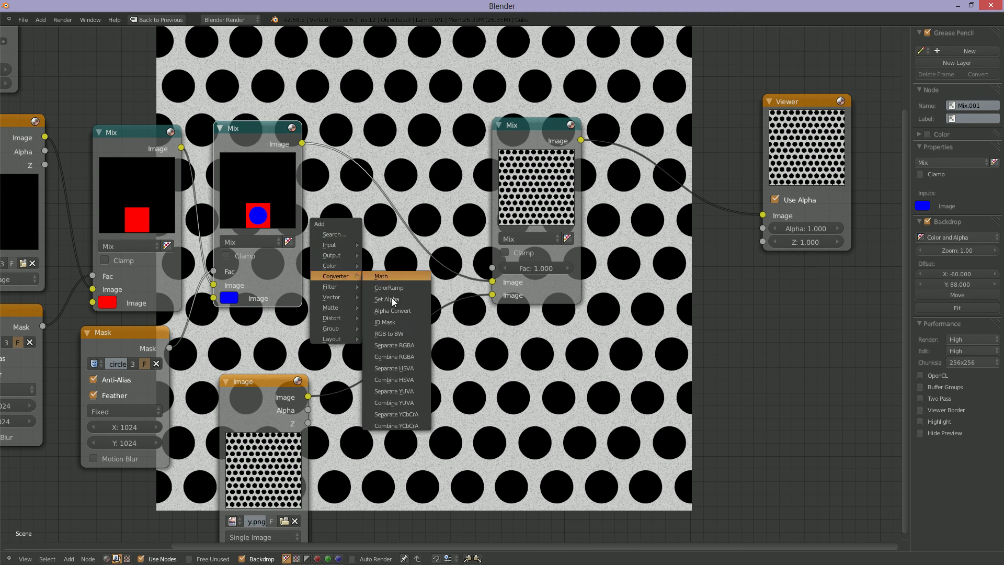
pyautogui.click(398, 345)
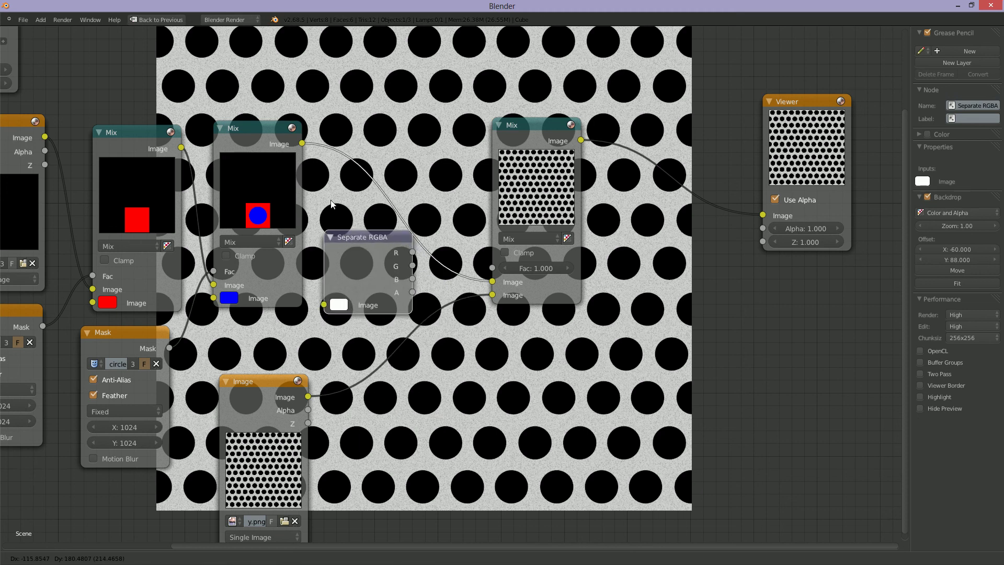
pyautogui.click(403, 183)
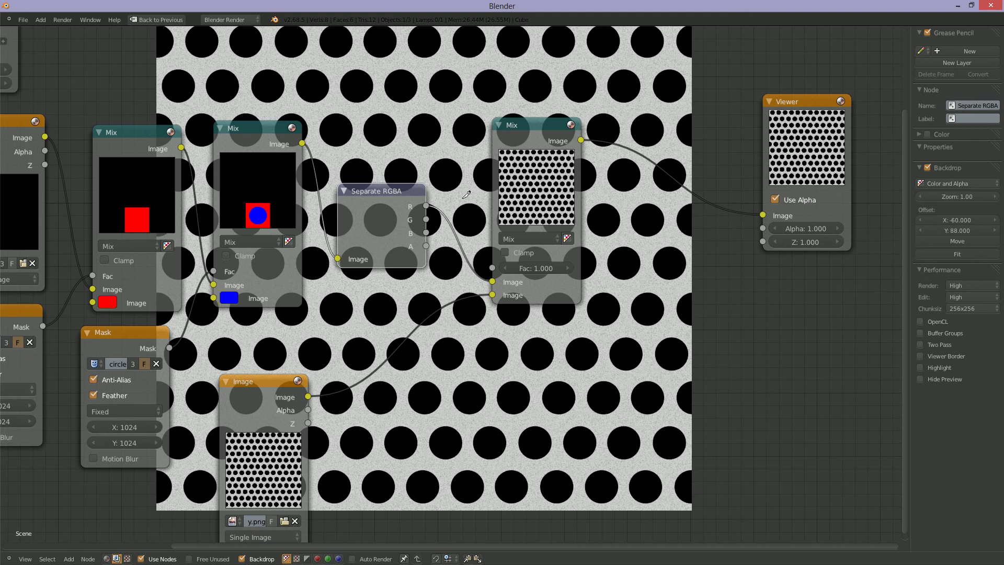
# Step: Cut the link from Separate RGBA's R output to the third Mix node and move the Separate RGBA node above the Mix nodes
pyautogui.keyDown('ctrl'); pyautogui.moveTo(463, 197); pyautogui.dragTo(450, 228); pyautogui.keyUp('ctrl')
pyautogui.moveTo(377, 203); pyautogui.dragTo(384, 101)
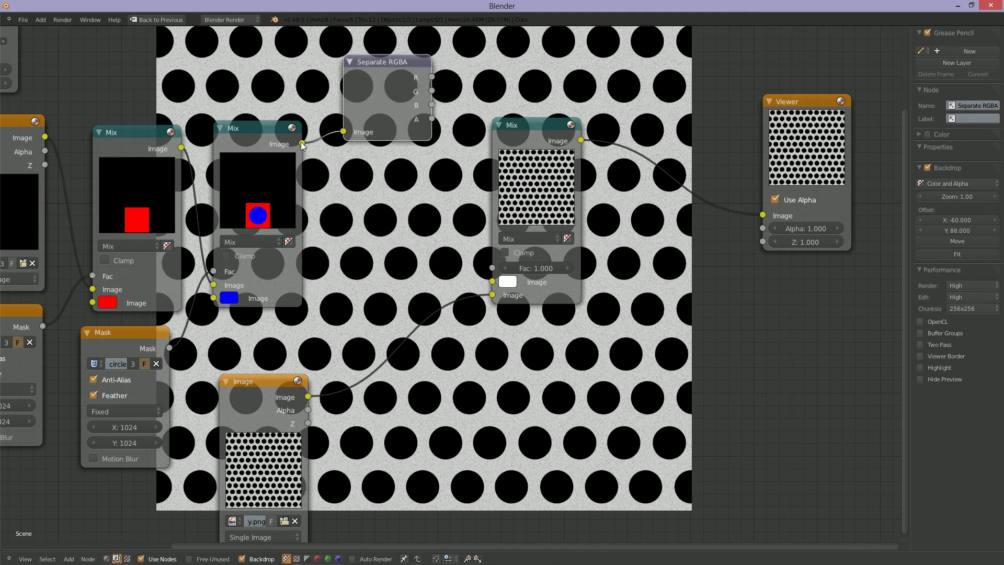
# Step: Link the blue Mix node's Image output to the third Mix node's first Image input and Separate RGBA's R output to its Fac
pyautogui.moveTo(301, 143); pyautogui.dragTo(492, 282)
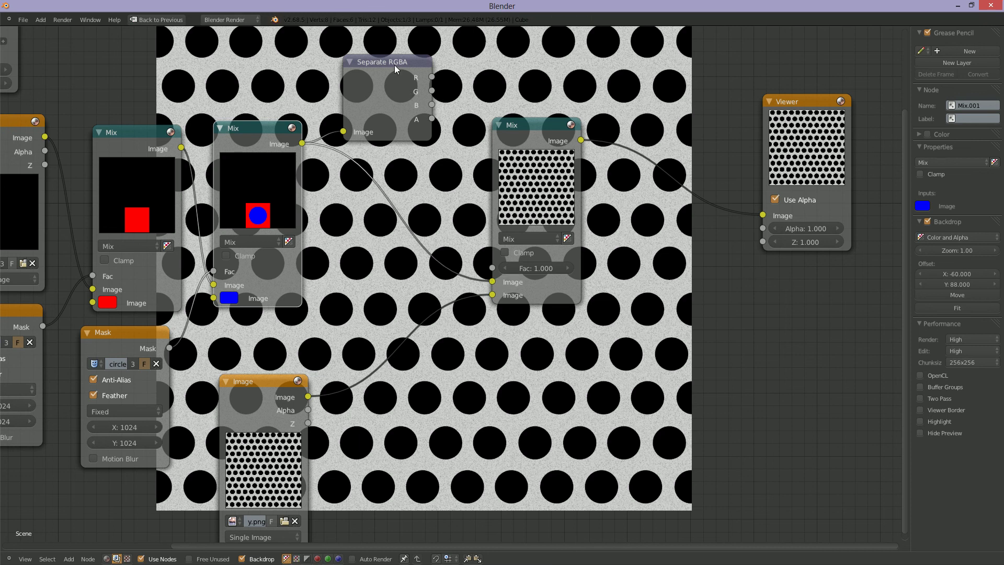
pyautogui.click(380, 62)
pyautogui.moveTo(380, 62); pyautogui.dragTo(375, 59)
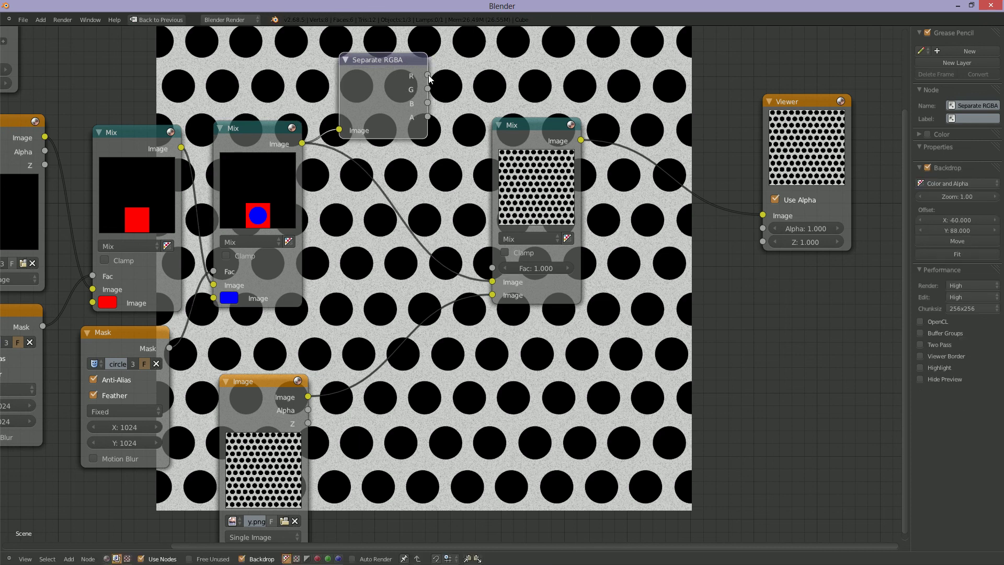
pyautogui.moveTo(431, 77); pyautogui.dragTo(491, 268)
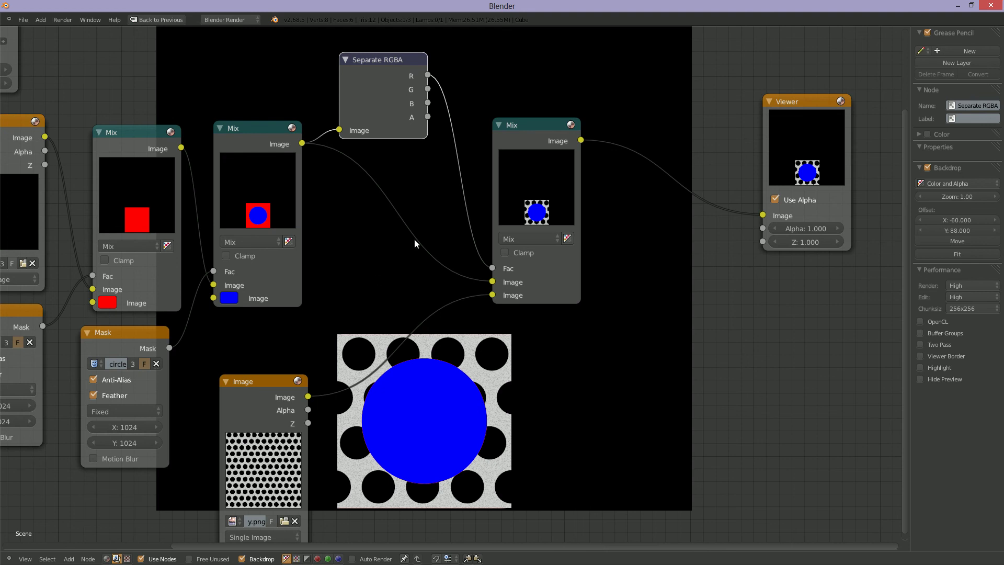
# Step: Move the third Mix node up, then duplicate it and insert the copy into the link to the Viewer
pyautogui.moveTo(539, 127); pyautogui.dragTo(558, 101)
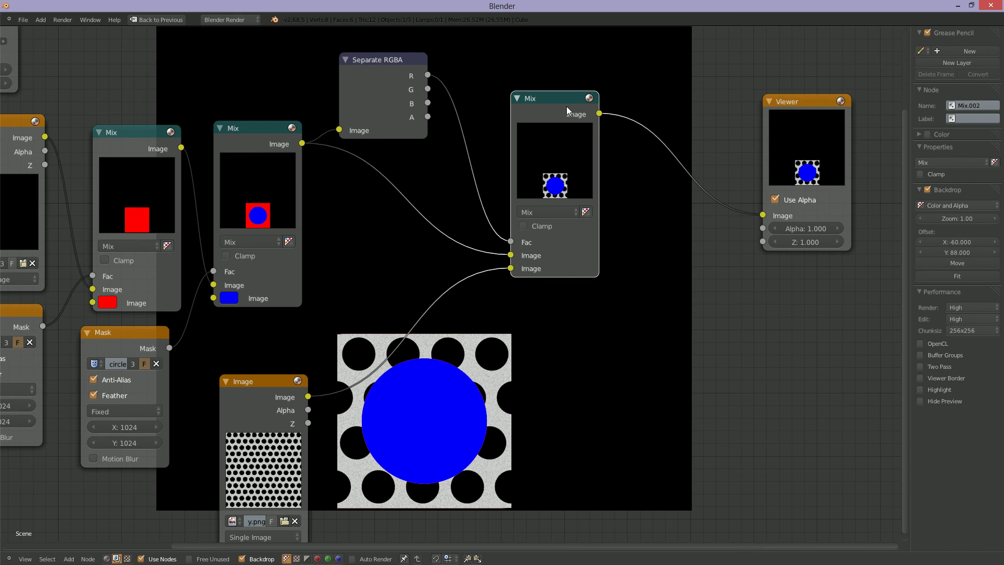
pyautogui.hotkey('shift', 'd')
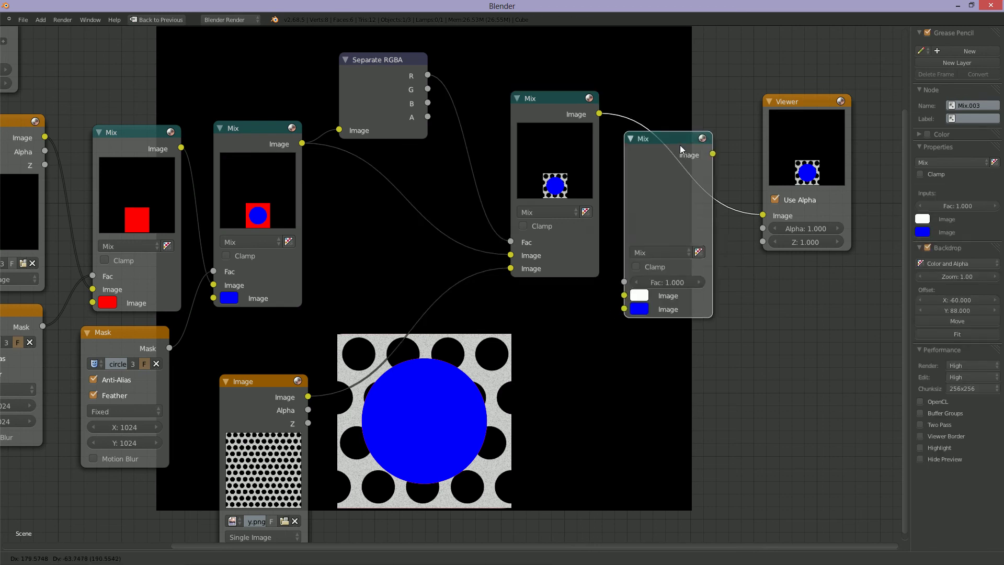
pyautogui.click(681, 148)
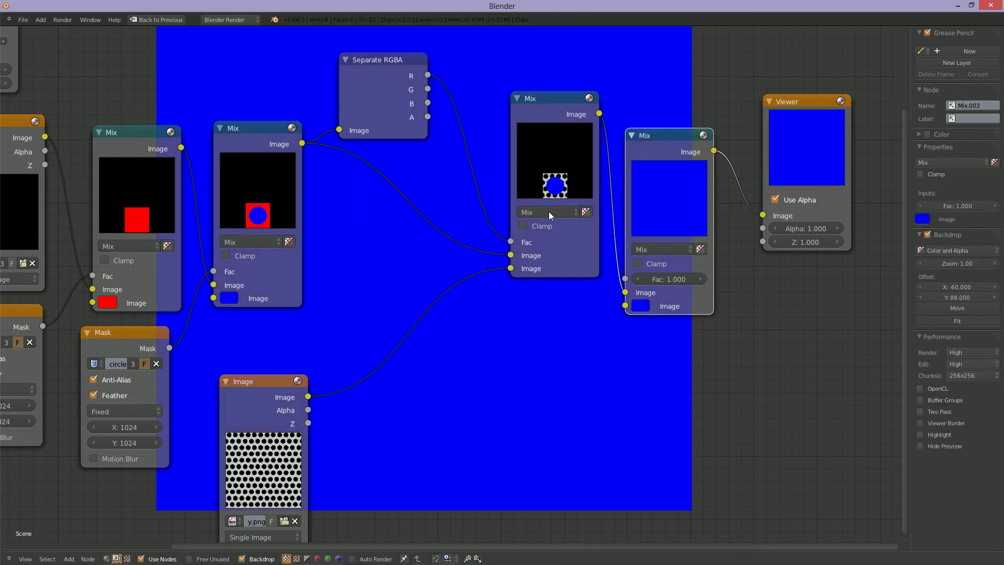
# Step: Duplicate the hole pattern Image node below the Mix nodes and load clouded_bumps_invert.png into the copy, browsing by thumbnails
pyautogui.click(259, 386)
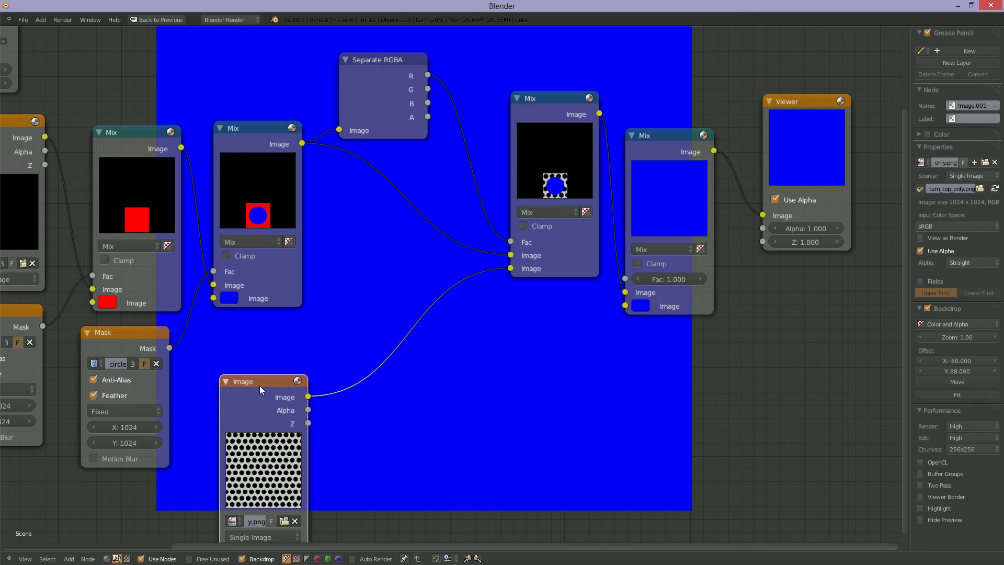
pyautogui.hotkey('shift', 'd')
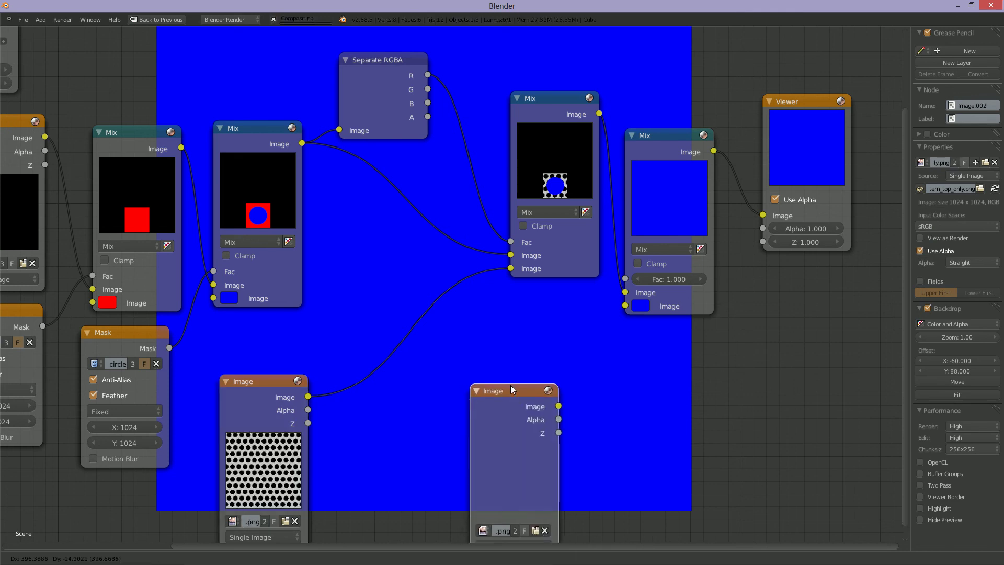
pyautogui.click(497, 365)
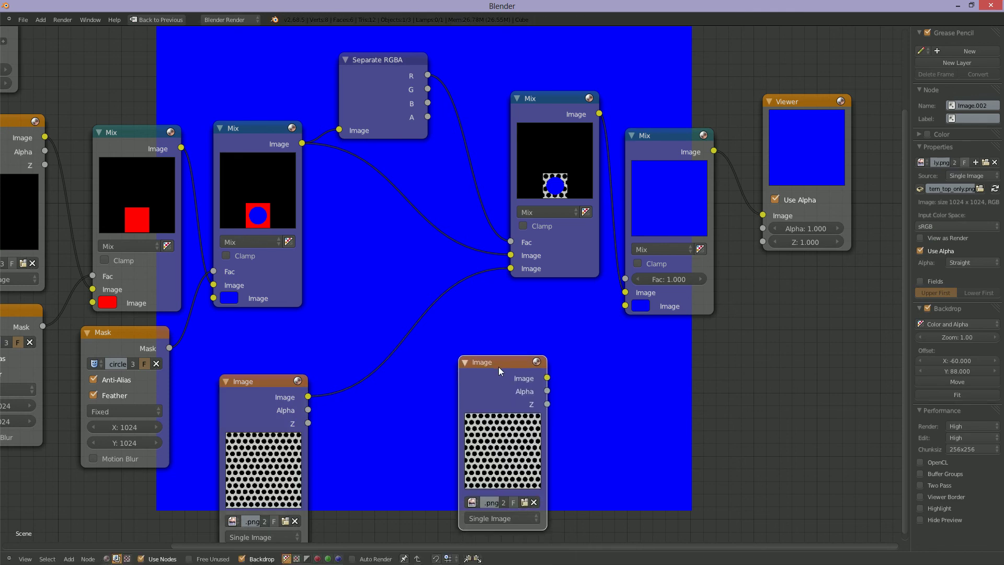
pyautogui.click(524, 502)
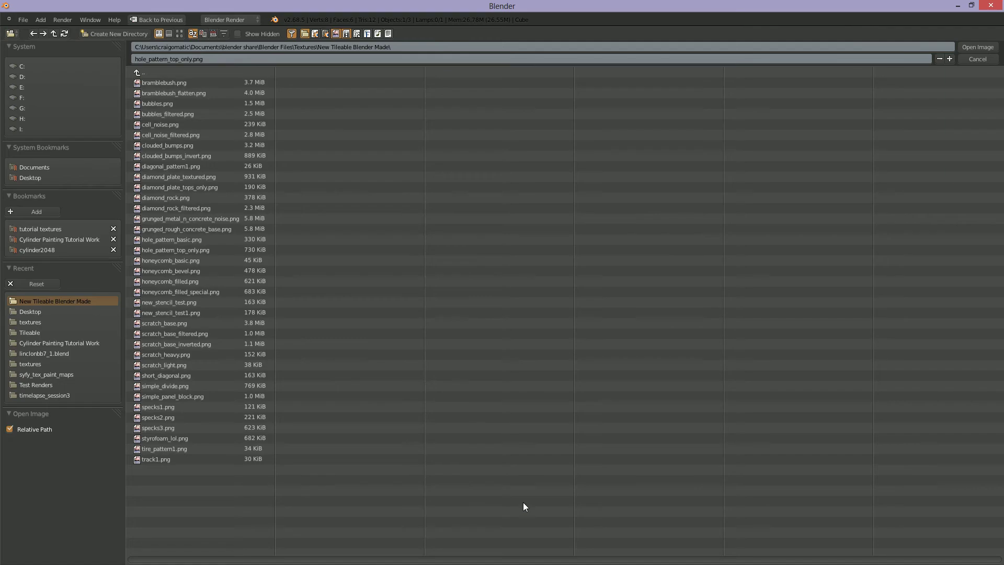
pyautogui.click(179, 33)
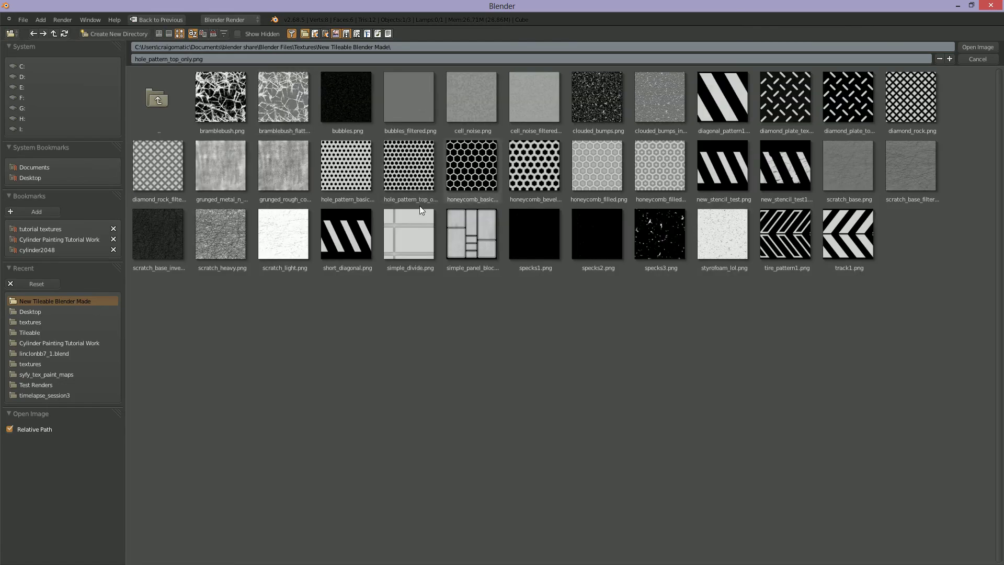
pyautogui.click(610, 103)
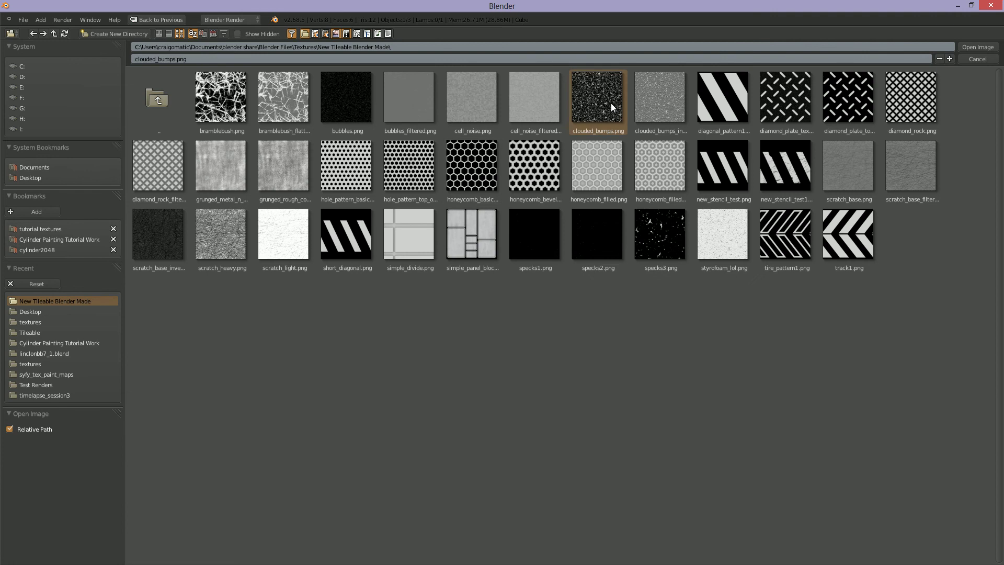
pyautogui.click(658, 99)
pyautogui.click(977, 49)
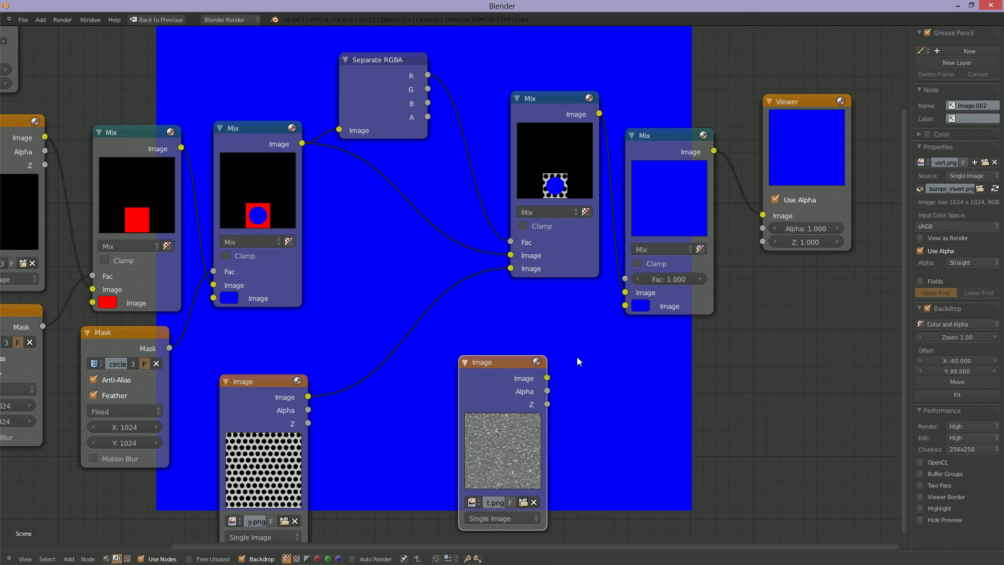
# Step: Link the clouded bumps Image to the fourth Mix node's second Image input and Separate RGBA's B output to its Fac, then move the Image node aside
pyautogui.moveTo(546, 377); pyautogui.dragTo(625, 306)
pyautogui.moveTo(428, 103); pyautogui.dragTo(626, 279)
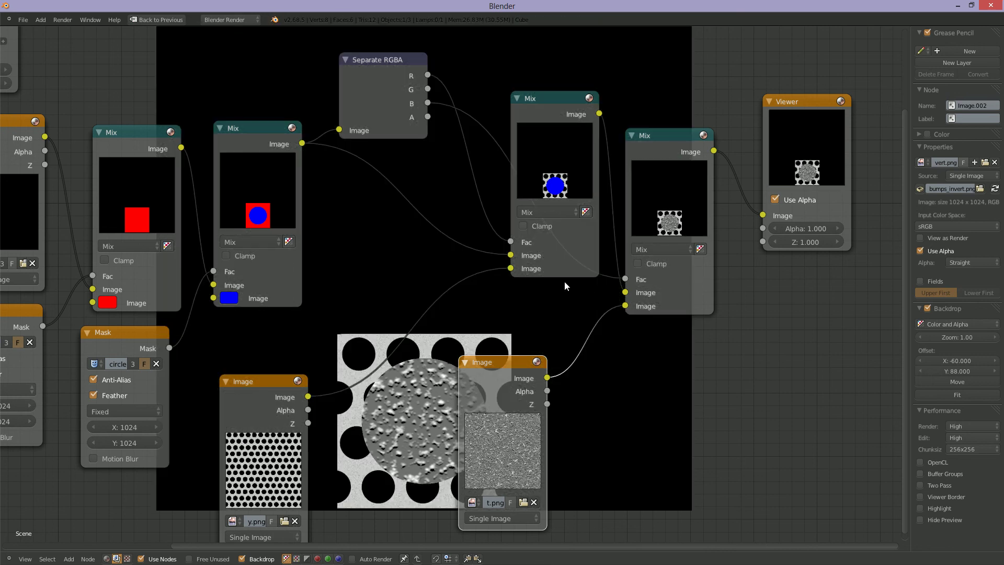
pyautogui.moveTo(502, 362); pyautogui.dragTo(599, 361)
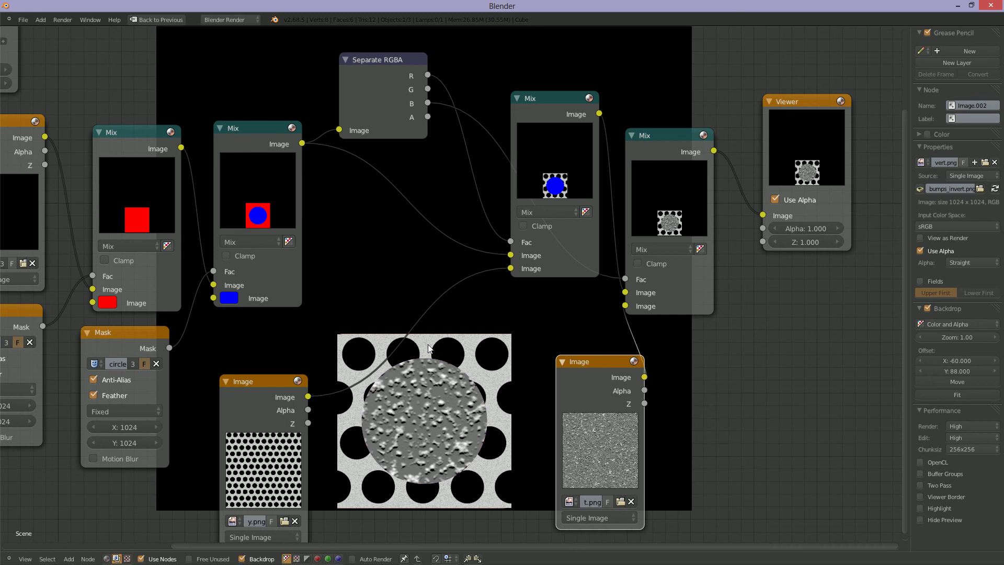
# Step: Enlarge and reposition the backdrop to examine the edge between the bumps circle and the hole pattern square
pyautogui.scroll(-2, 493, 436)
pyautogui.scroll(-1, 493, 434)
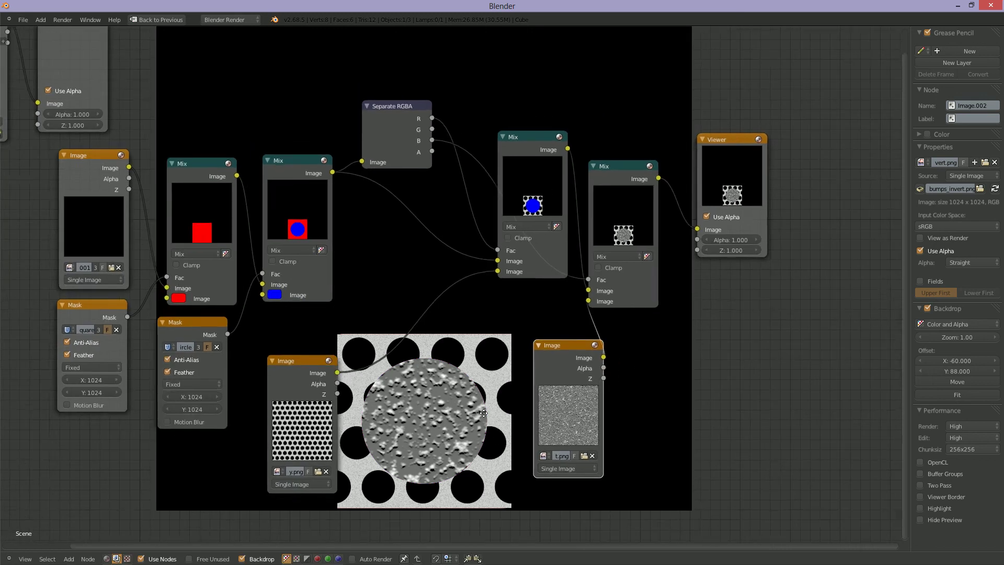
pyautogui.moveTo(493, 434); pyautogui.dragTo(485, 425, button='middle')
pyautogui.scroll(1, 477, 416)
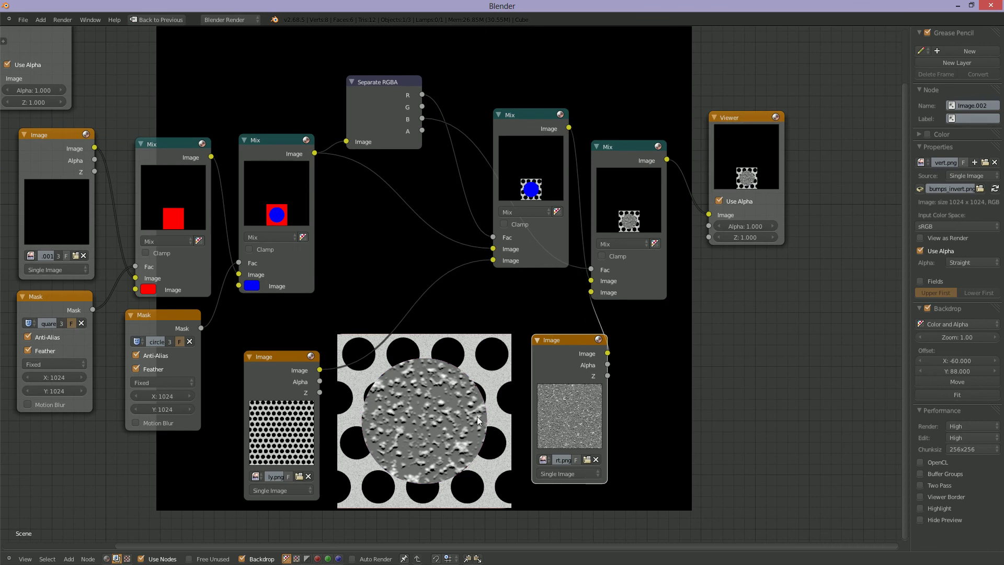
pyautogui.hotkey('alt', 'v')
pyautogui.hotkey('alt', 'v')
pyautogui.hotkey('alt', 'v')
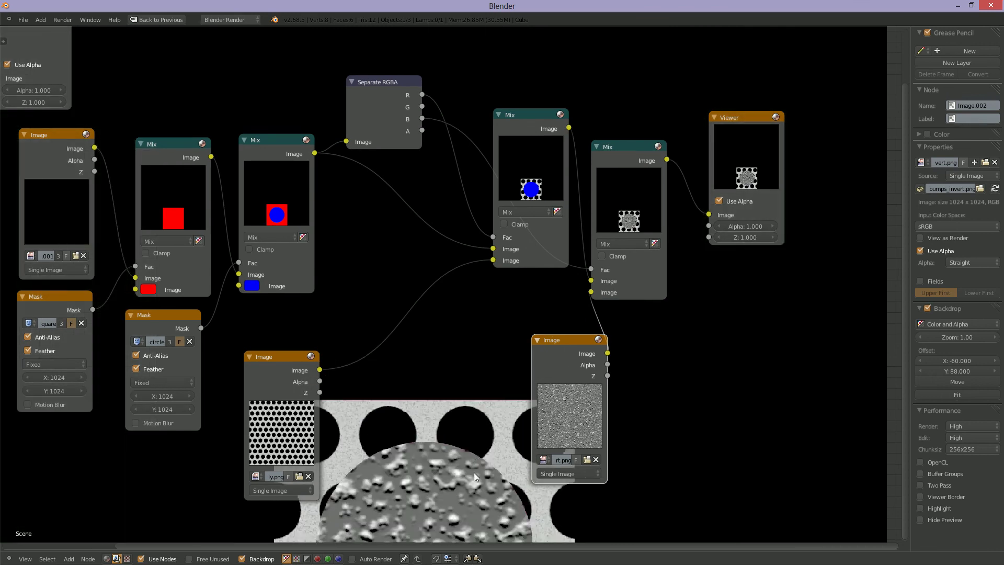
pyautogui.press('v')
pyautogui.moveTo(464, 487); pyautogui.dragTo(485, 455, button='middle')
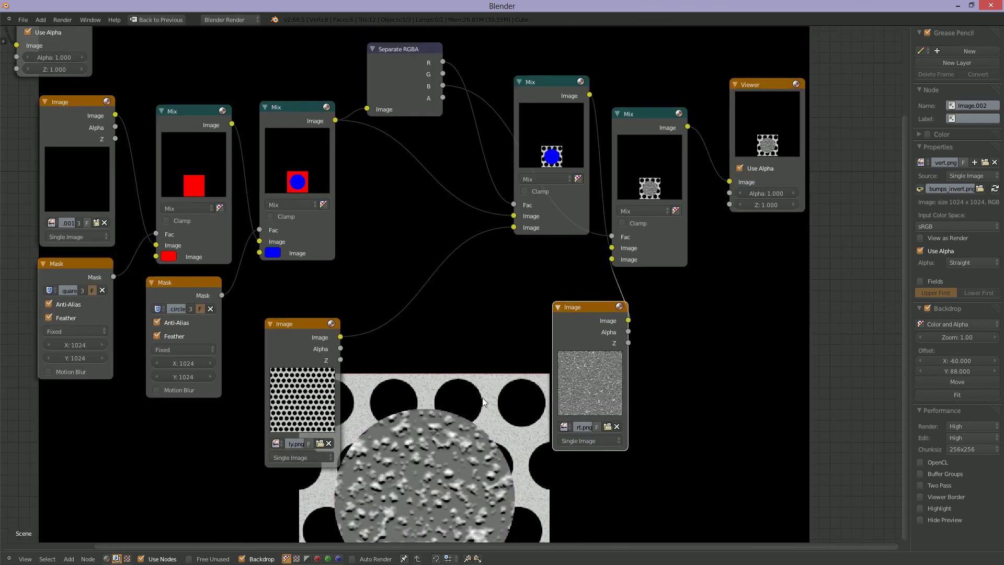
pyautogui.keyDown('alt'); pyautogui.moveTo(483, 402); pyautogui.dragTo(494, 332, button='middle'); pyautogui.keyUp('alt')
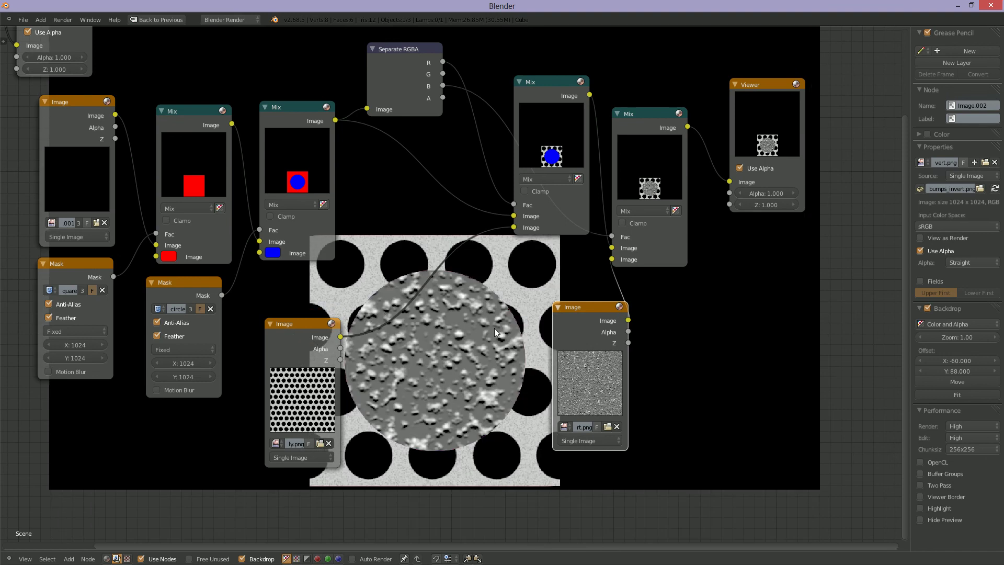
pyautogui.hotkey('alt', 'v')
pyautogui.hotkey('alt', 'v')
pyautogui.hotkey('alt', 'v')
pyautogui.keyDown('alt'); pyautogui.moveTo(486, 363); pyautogui.dragTo(482, 269, button='middle'); pyautogui.keyUp('alt')
pyautogui.keyDown('alt'); pyautogui.moveTo(478, 324); pyautogui.dragTo(484, 299, button='middle'); pyautogui.keyUp('alt')
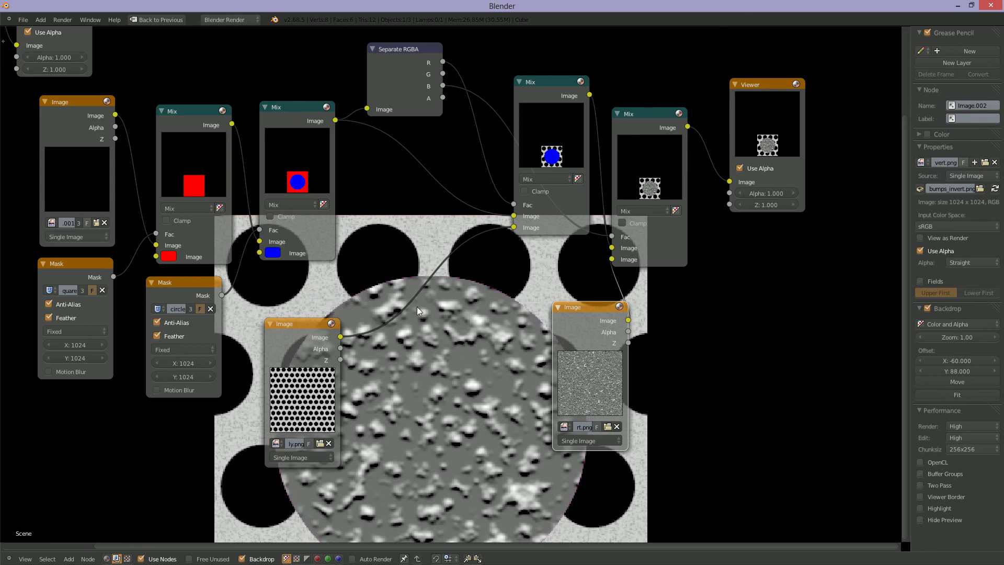
pyautogui.scroll(-2, 466, 338)
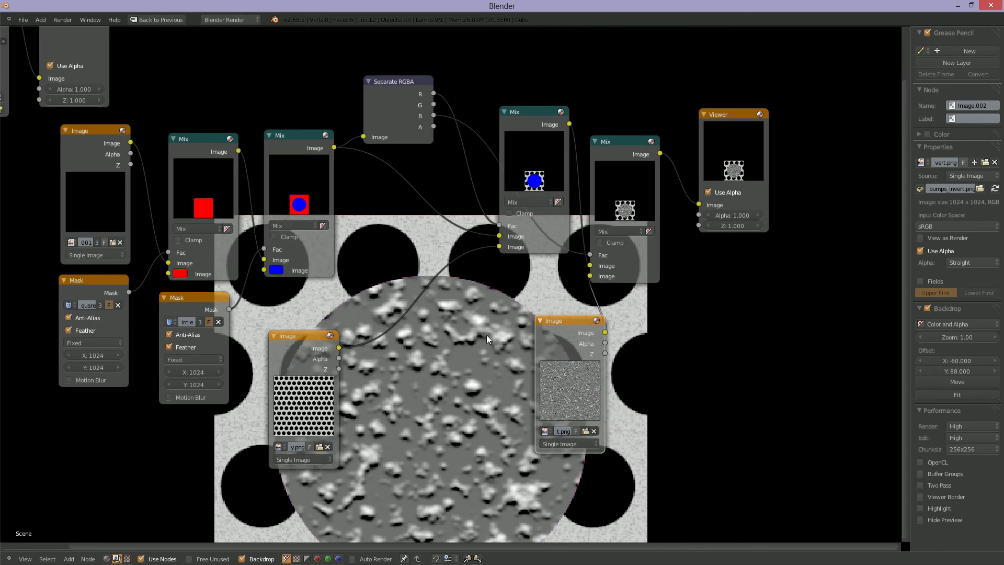
# Step: Move the clouded bumps Image node and the third Mix node away from the fourth Mix node to untangle their links
pyautogui.moveTo(560, 320); pyautogui.dragTo(500, 318)
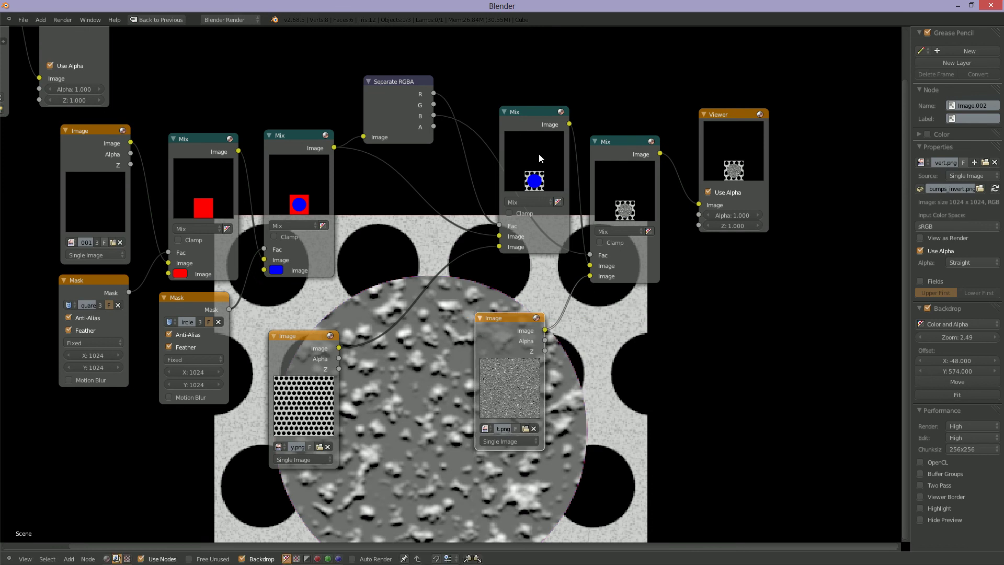
pyautogui.moveTo(535, 116); pyautogui.dragTo(514, 105)
pyautogui.moveTo(514, 181); pyautogui.dragTo(514, 182)
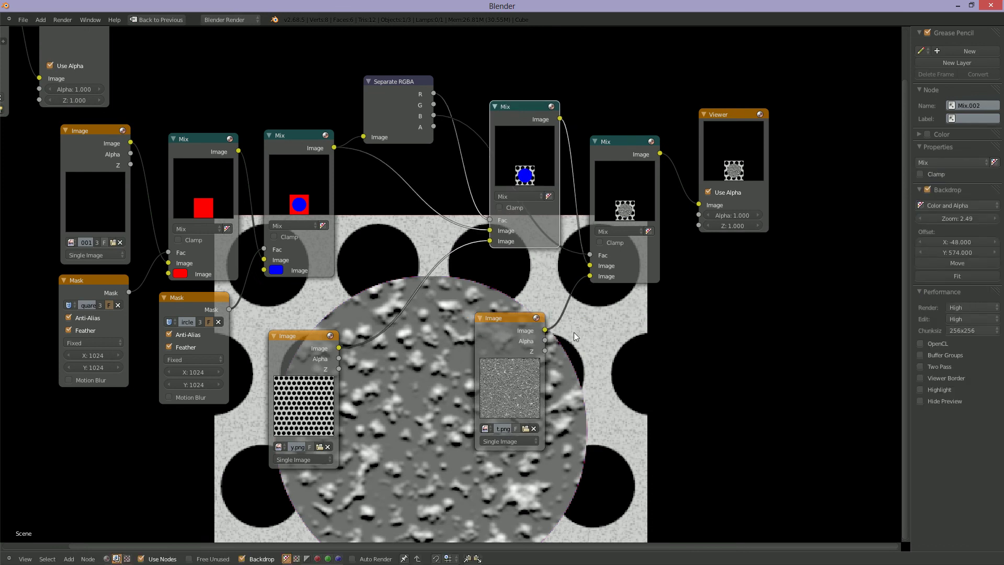
# Step: Restore the full screen layout, select all points of the circle mask and expand its feather outward by a factor of about 2.19
pyautogui.hotkey('ctrl', 'Up')
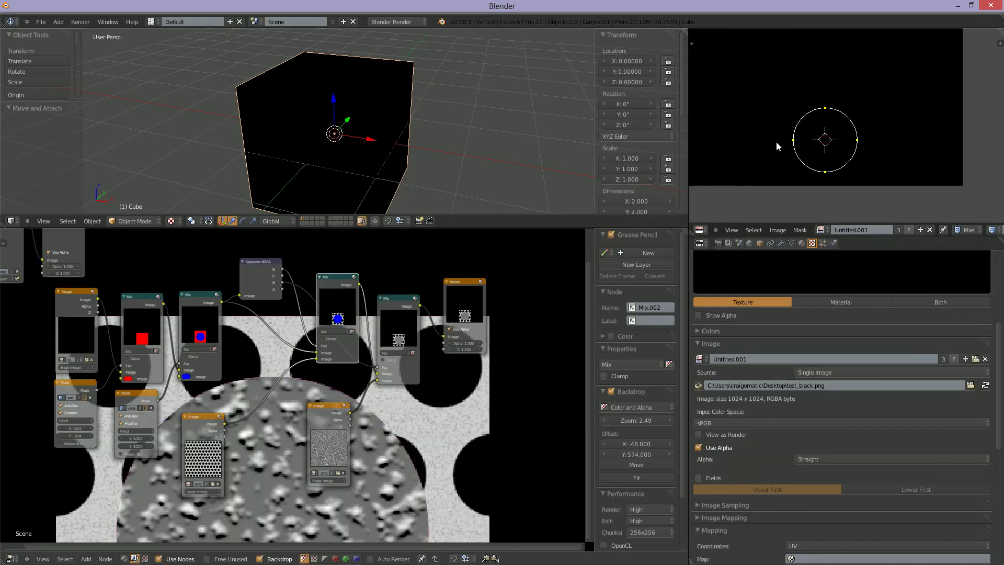
pyautogui.click(969, 230)
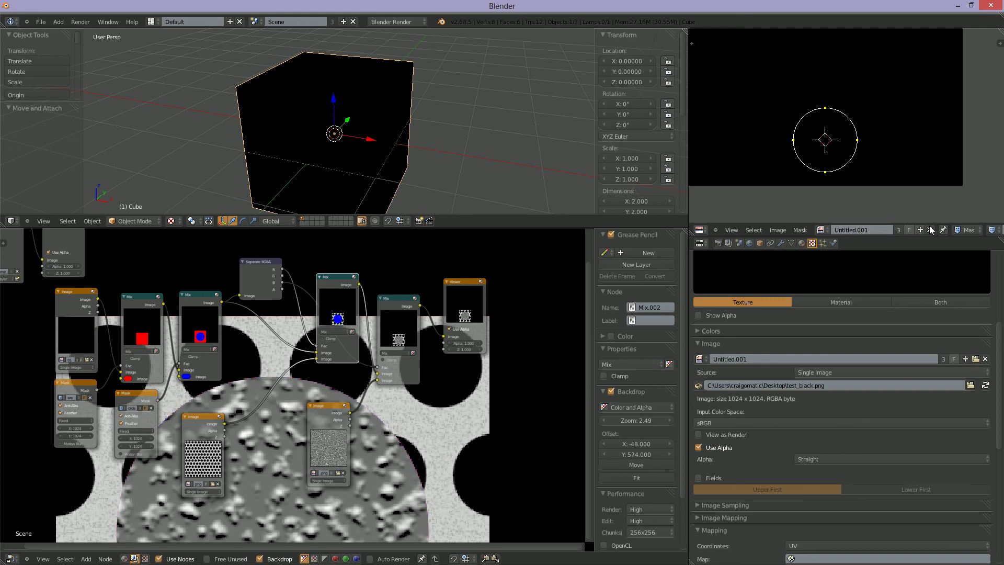
pyautogui.press('a')
pyautogui.press('a')
pyautogui.hotkey('alt', 's')
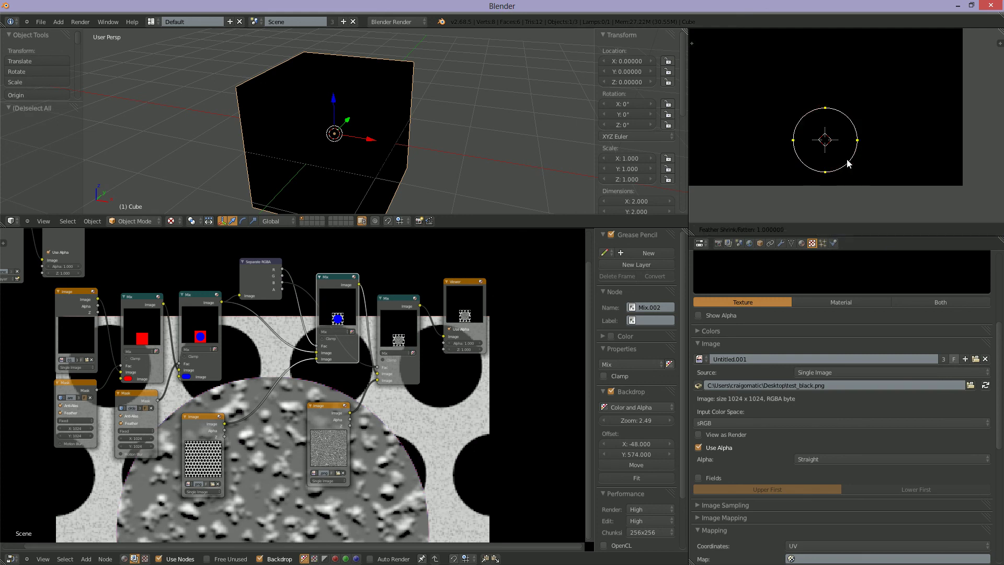
pyautogui.click(878, 166)
# Step: Switch the mask editor to the square mask, select all its points and expand the feather outward by a factor of about 1.77
pyautogui.moveTo(979, 234); pyautogui.dragTo(889, 230, button='middle')
pyautogui.click(907, 231)
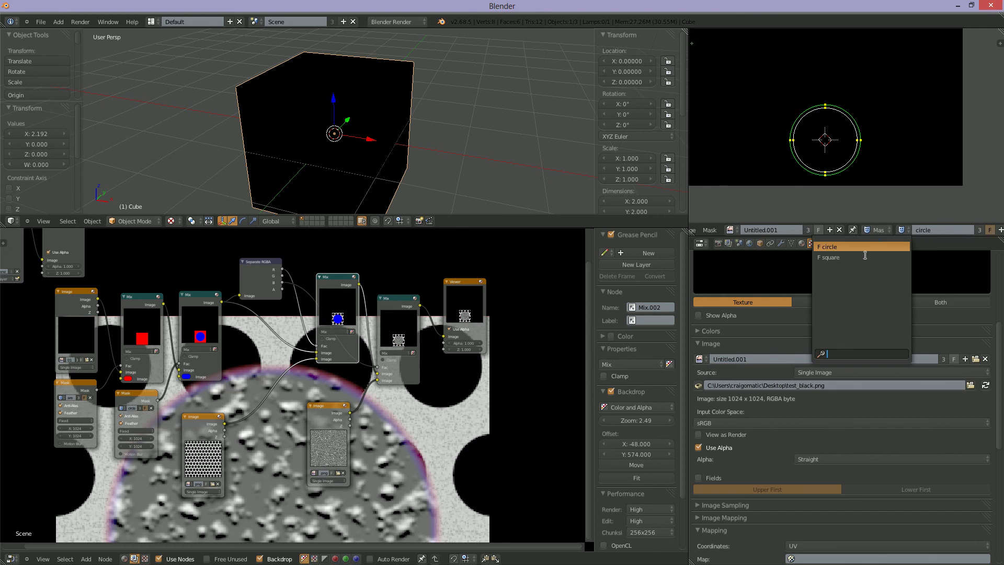
pyautogui.click(865, 257)
pyautogui.press('a')
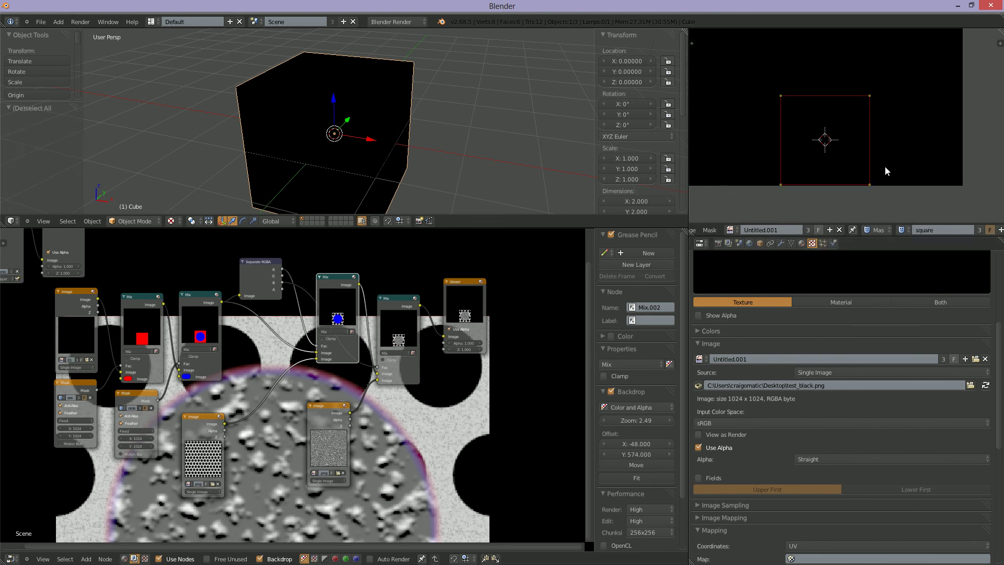
pyautogui.press('a')
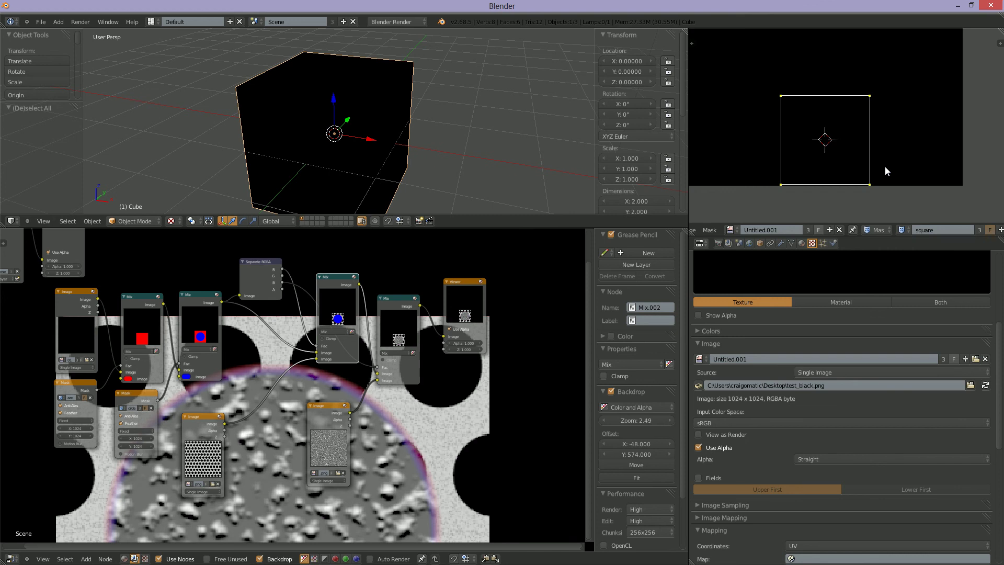
pyautogui.hotkey('alt', 's')
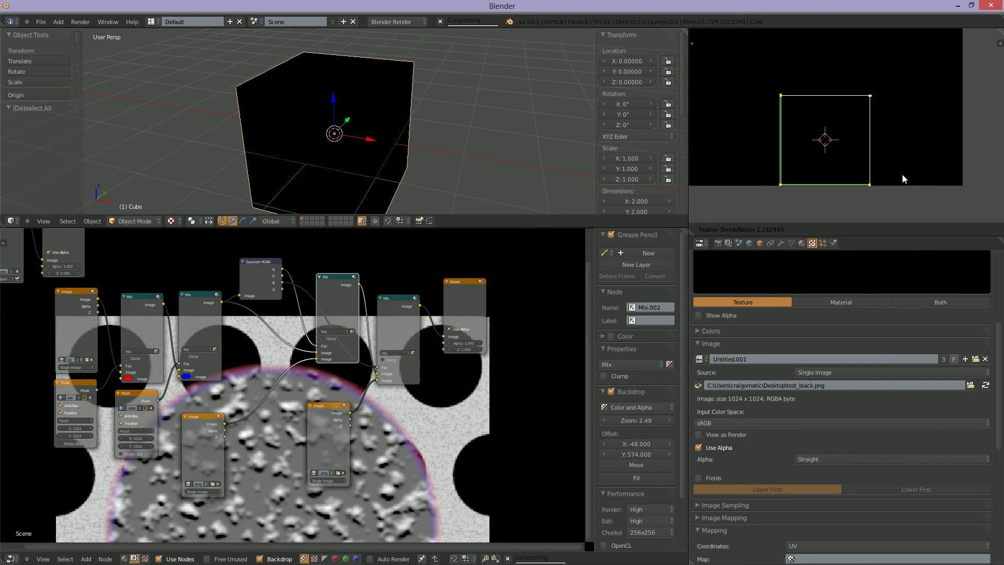
pyautogui.click(932, 184)
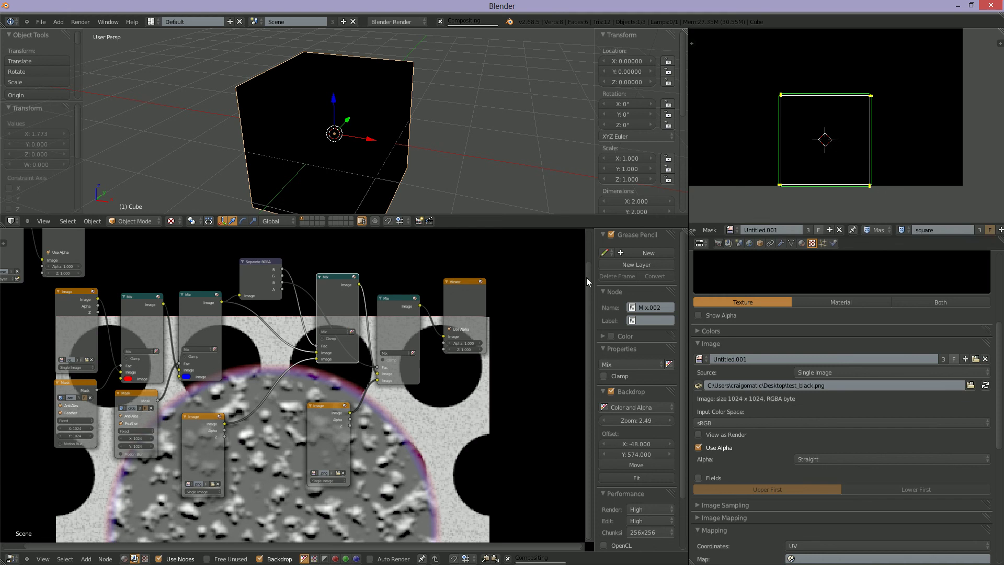
# Step: Shrink the compositor backdrop to examine the feathered edges of both masks on the whole textured area
pyautogui.scroll(-2, 488, 451)
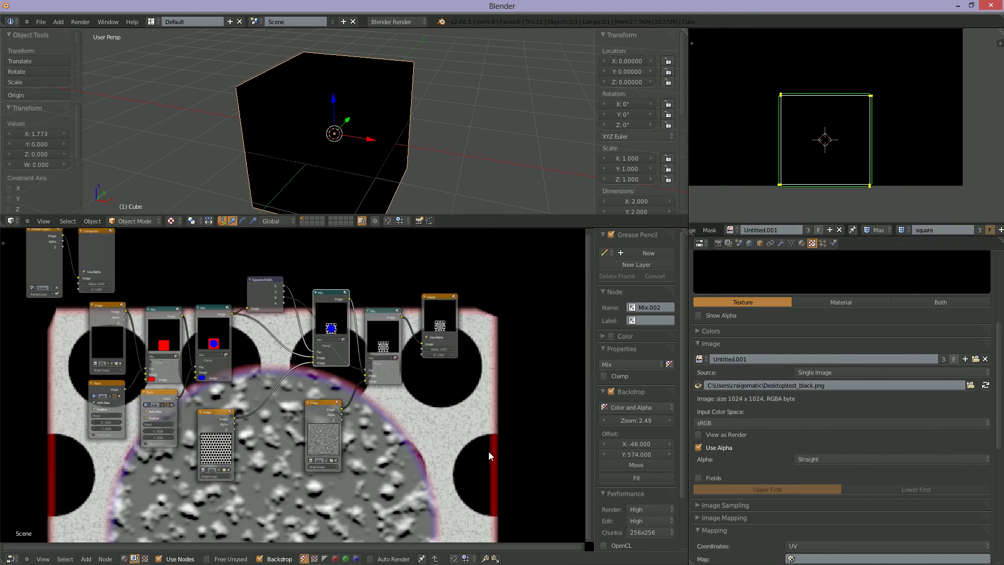
pyautogui.press('v')
pyautogui.press('v')
pyautogui.press('v')
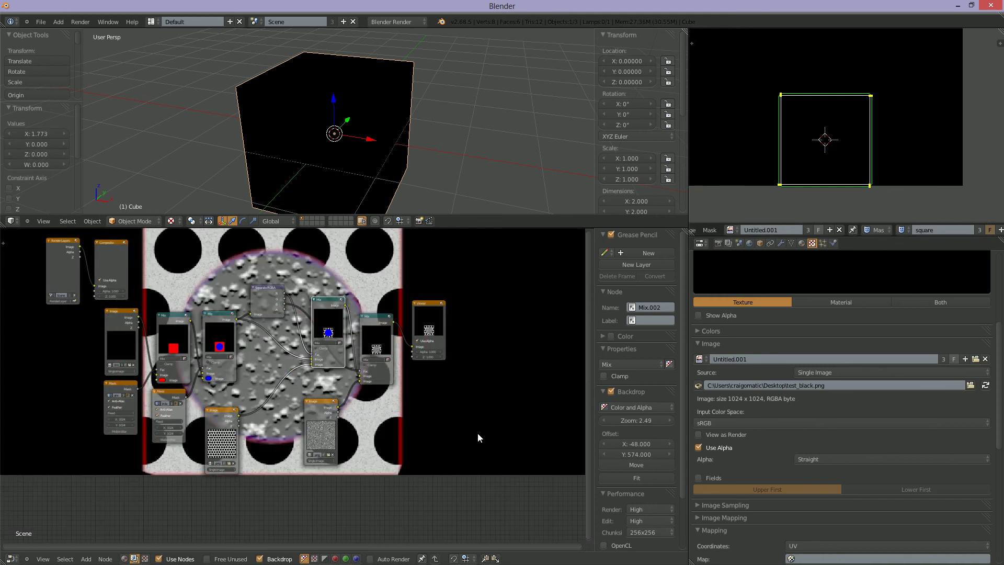
pyautogui.scroll(1, 477, 432)
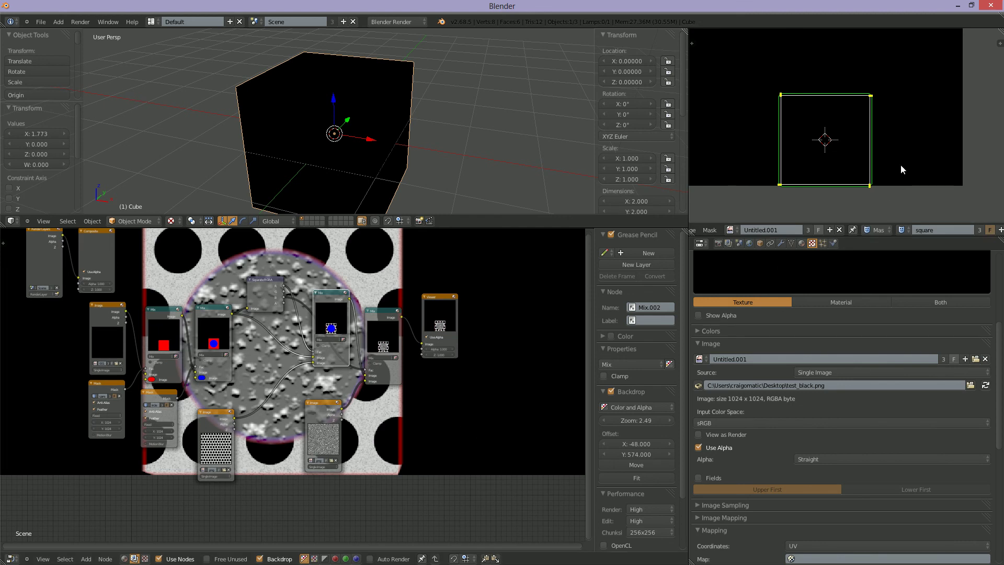
# Step: Shrink the feather of all square mask points in three passes by factors of about 0.182, 0.369 and 0.571
pyautogui.hotkey('alt', 's')
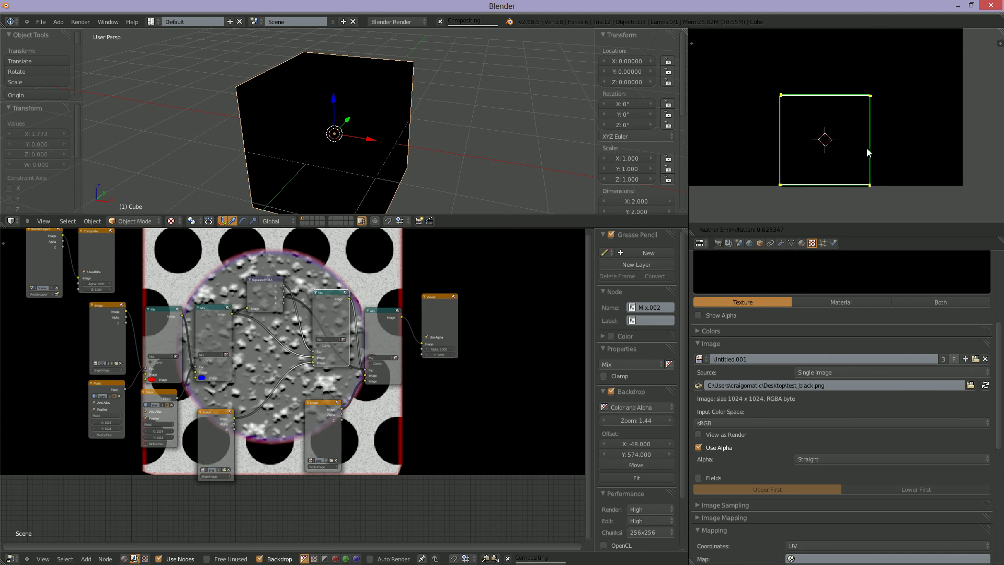
pyautogui.click(839, 143)
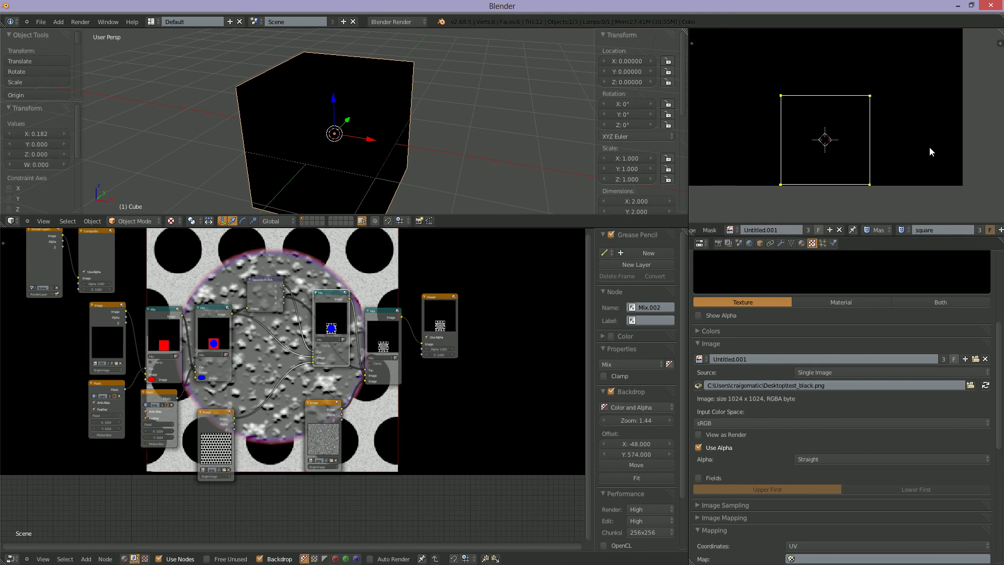
pyautogui.hotkey('alt', 's')
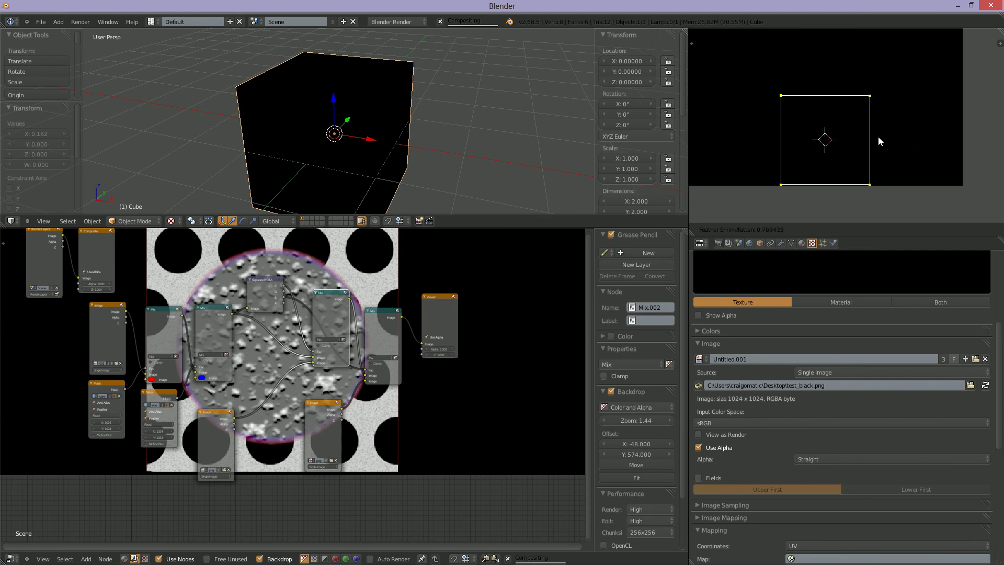
pyautogui.click(875, 137)
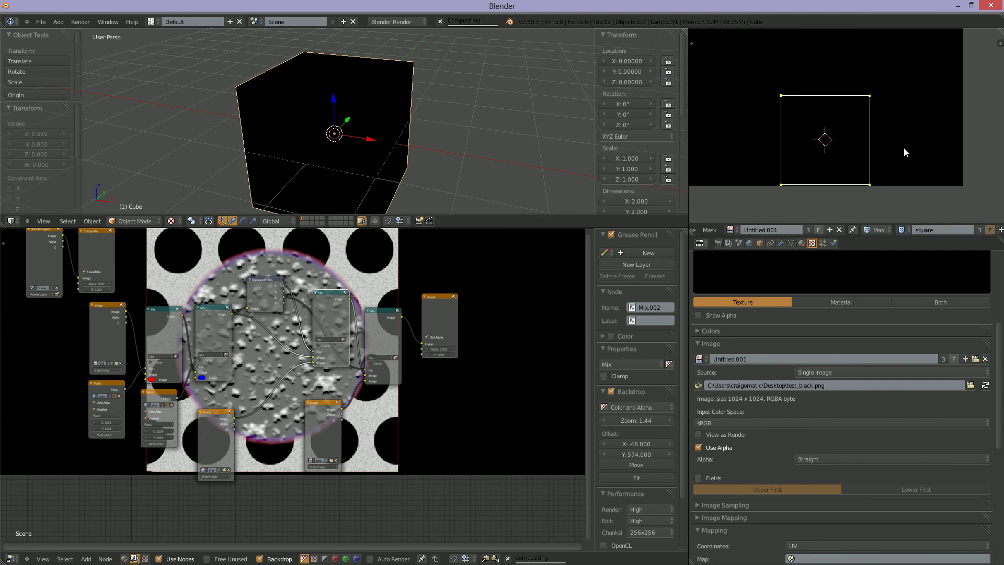
pyautogui.scroll(2, 903, 147)
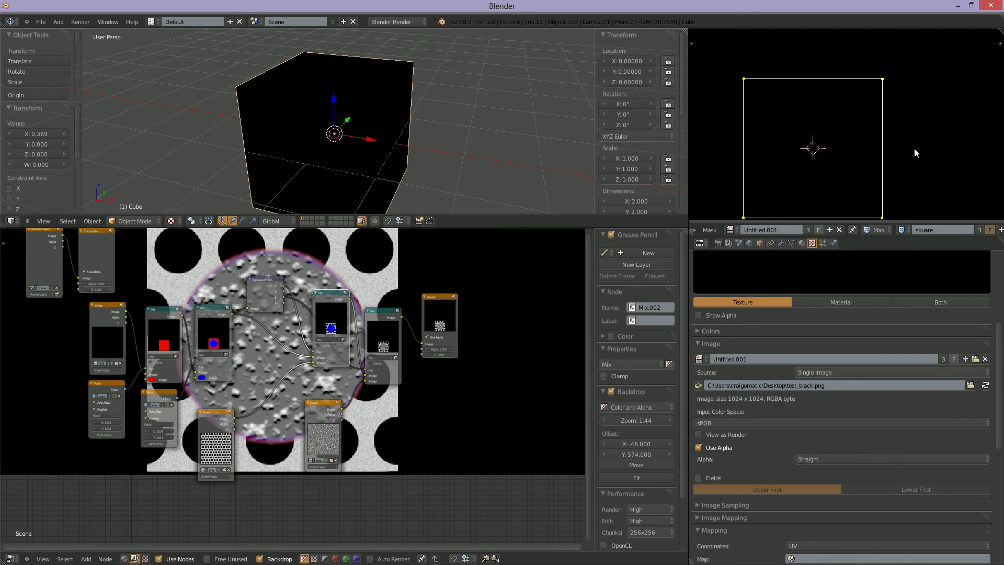
pyautogui.press('a')
pyautogui.press('a')
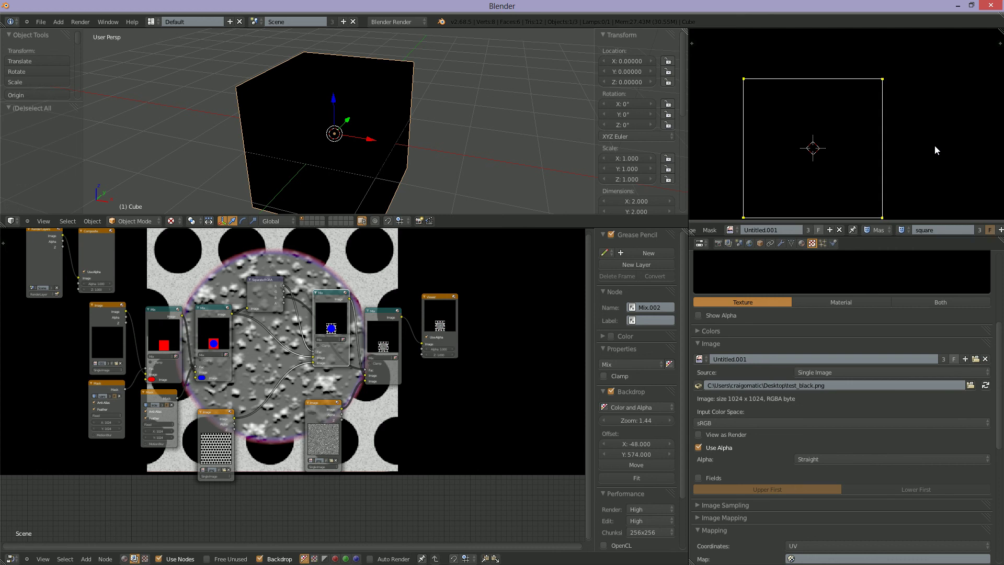
pyautogui.hotkey('alt', 's')
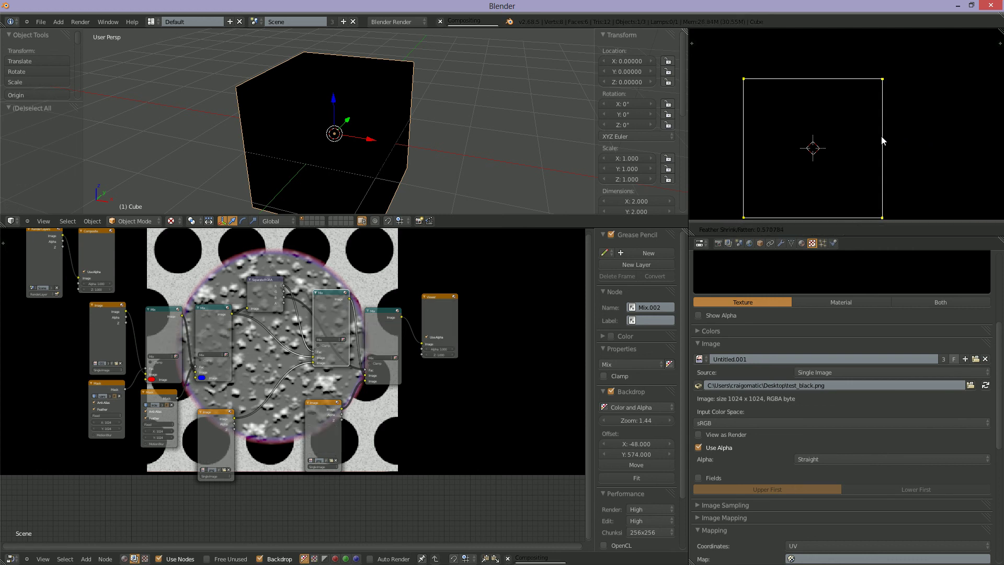
pyautogui.click(898, 136)
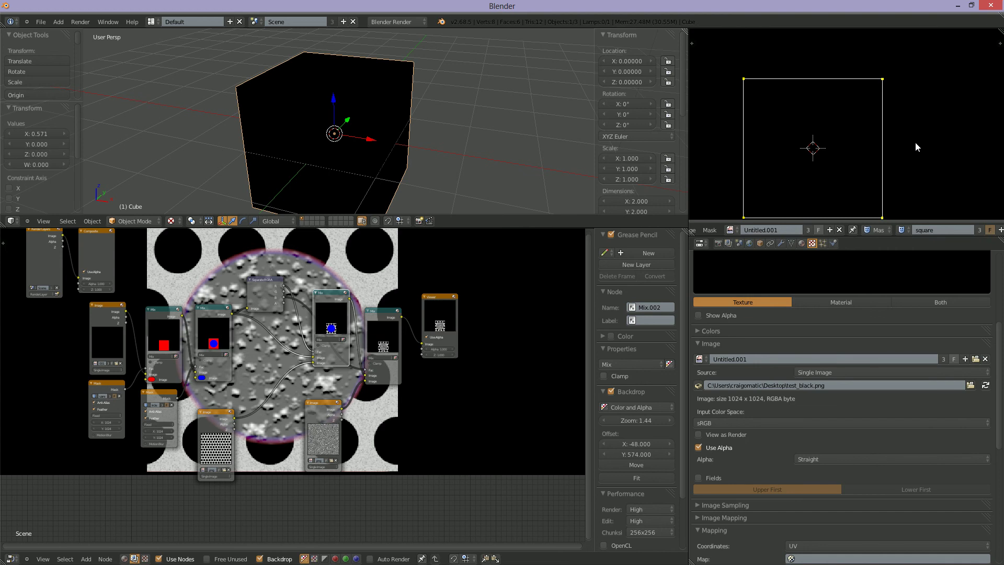
# Step: Switch the mask editor to the circle mask and shrink the feather of all its points in passes, including factors of 0.384, 0.094 and 0.415
pyautogui.click(901, 228)
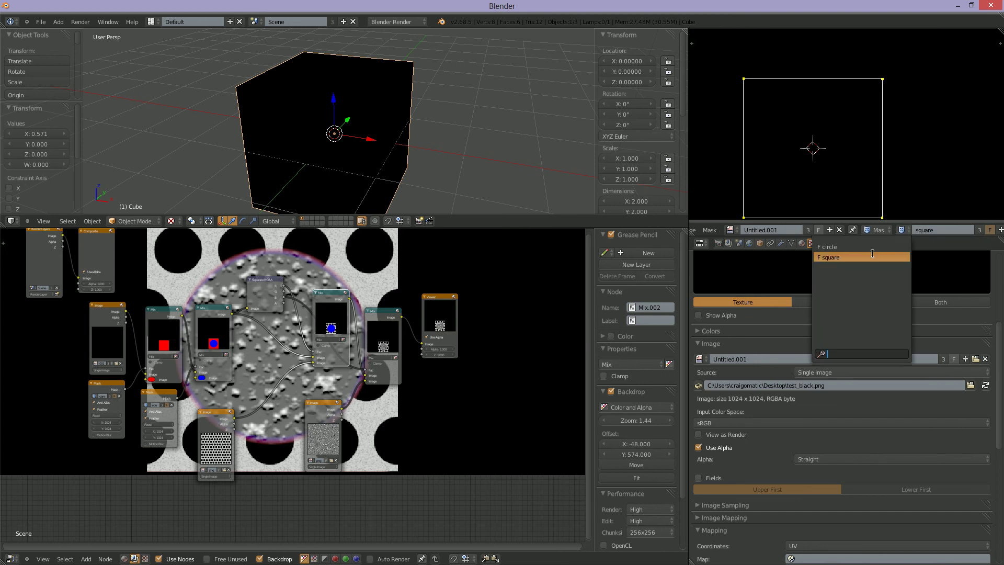
pyautogui.click(866, 246)
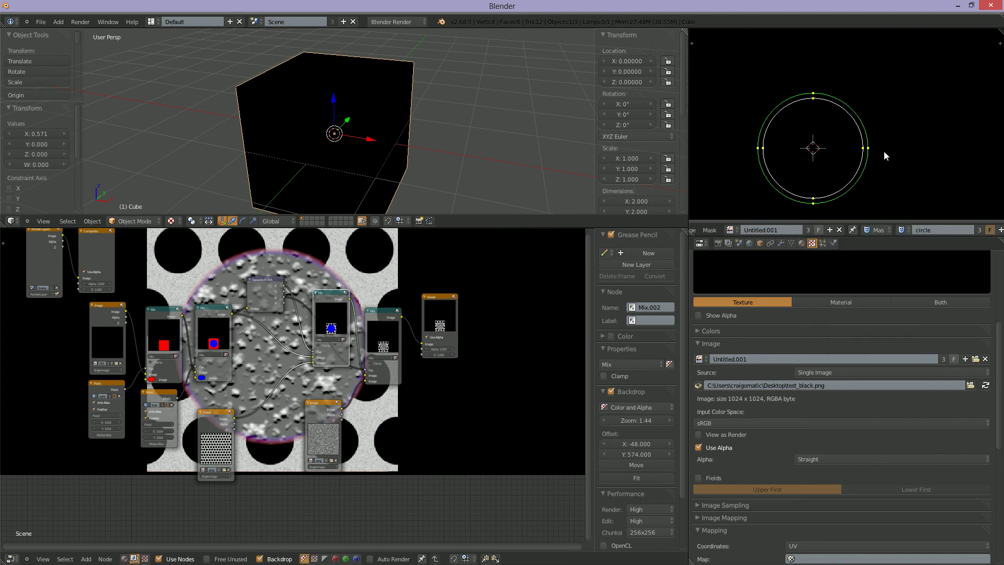
pyautogui.press('a')
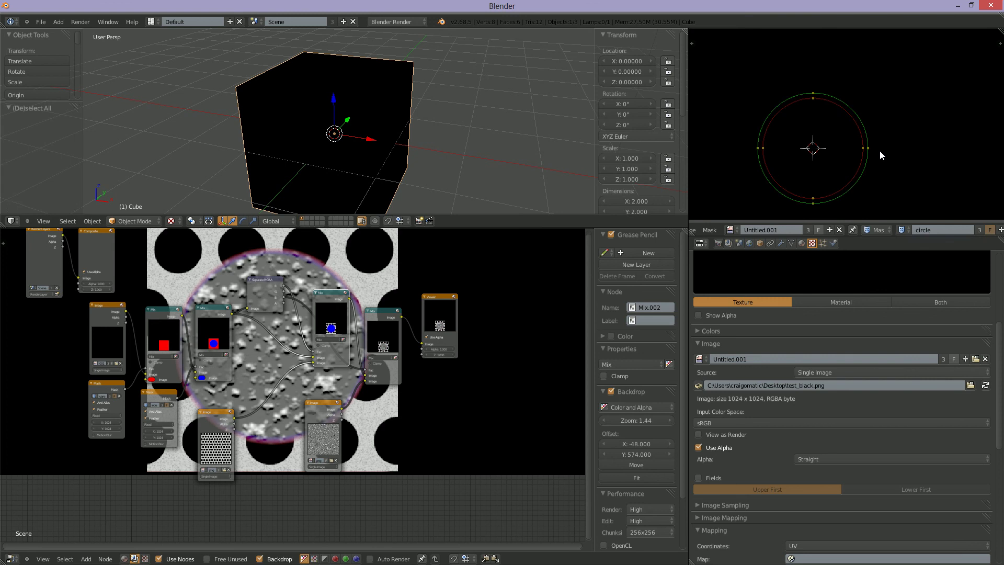
pyautogui.press('a')
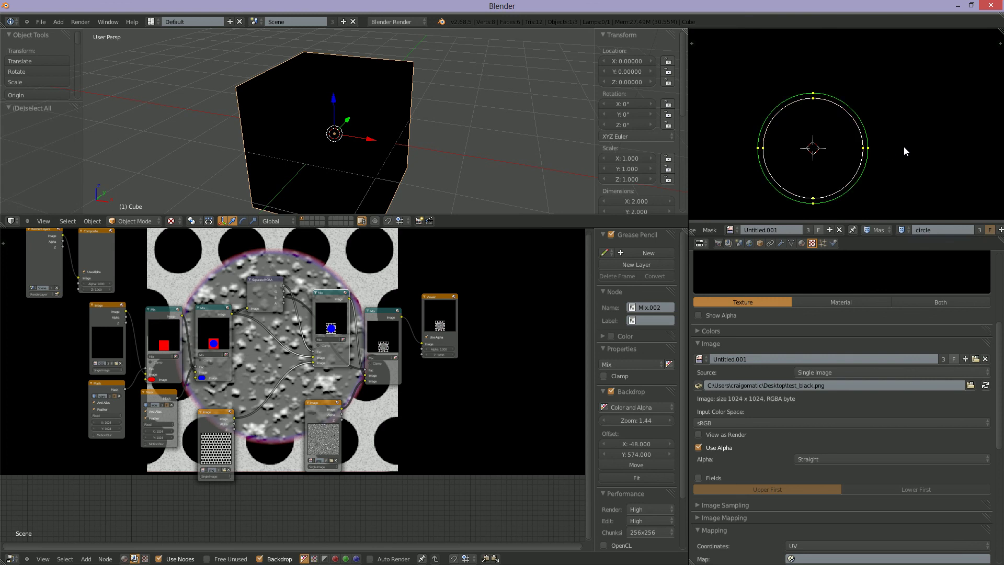
pyautogui.hotkey('alt', 's')
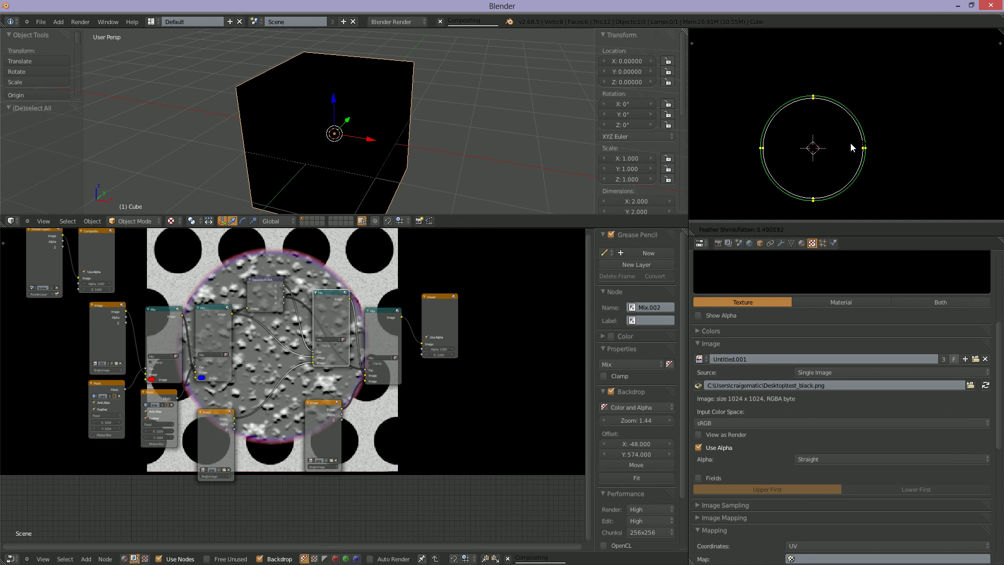
pyautogui.click(847, 144)
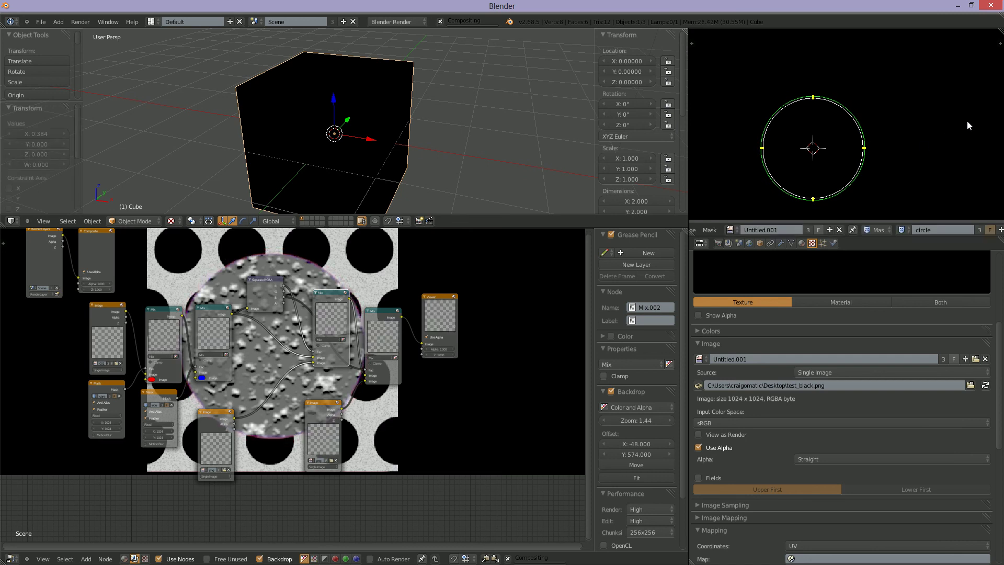
pyautogui.hotkey('alt', 's')
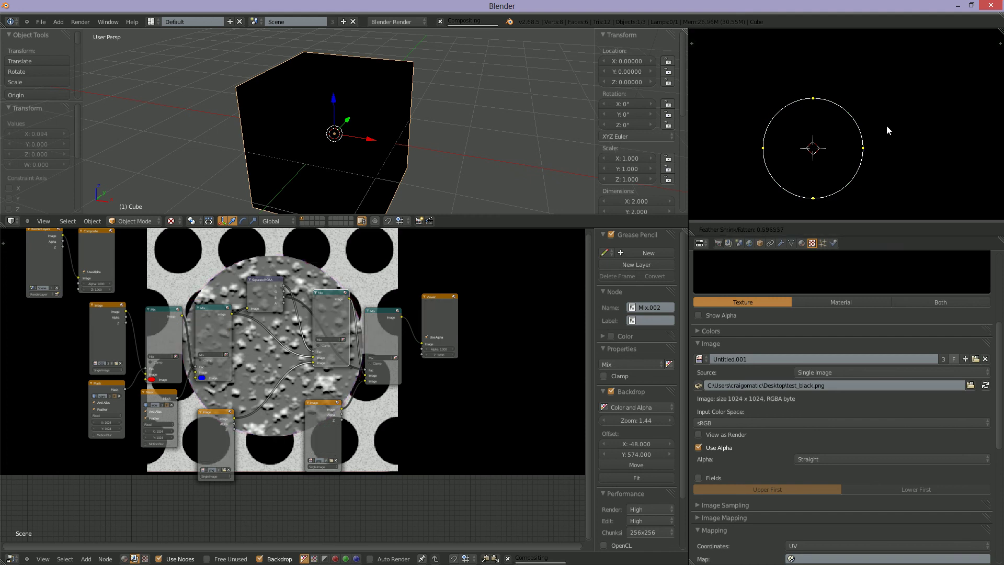
pyautogui.click(834, 149)
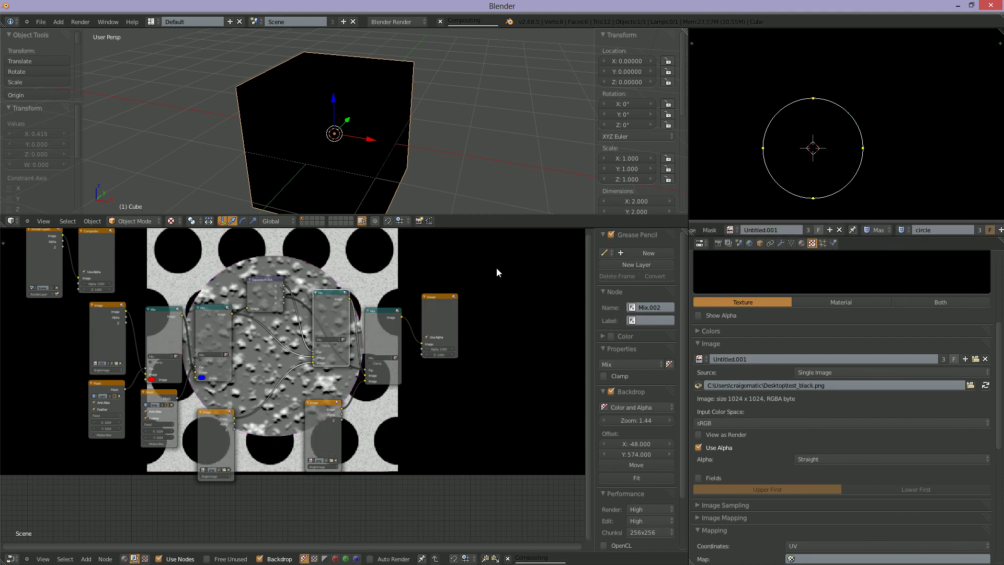
# Step: Maximize the node editor and move the square Mask node away from the circle Mask node to make room between them
pyautogui.scroll(1, 494, 293)
pyautogui.scroll(2, 481, 319)
pyautogui.scroll(-1, 444, 365)
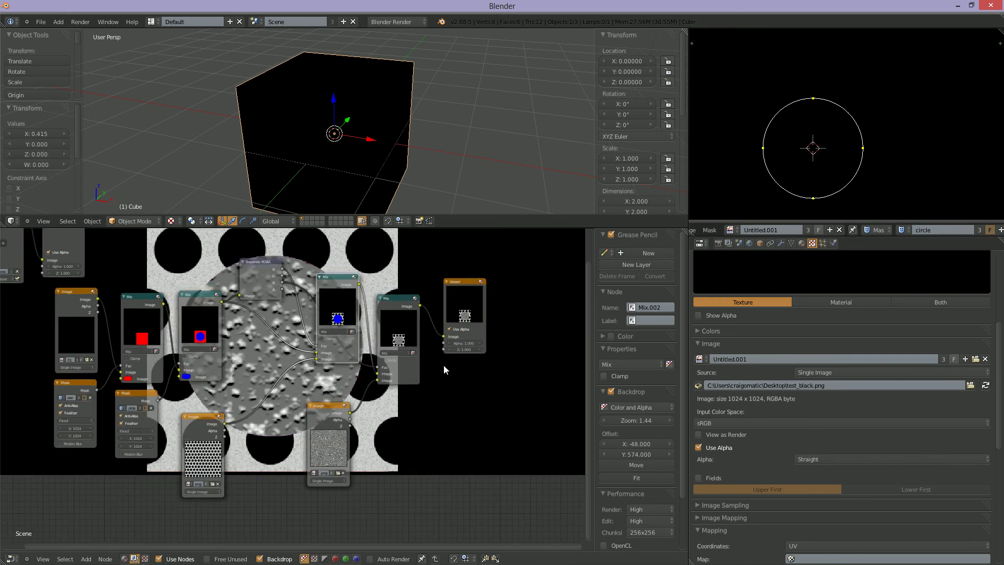
pyautogui.scroll(1, 450, 361)
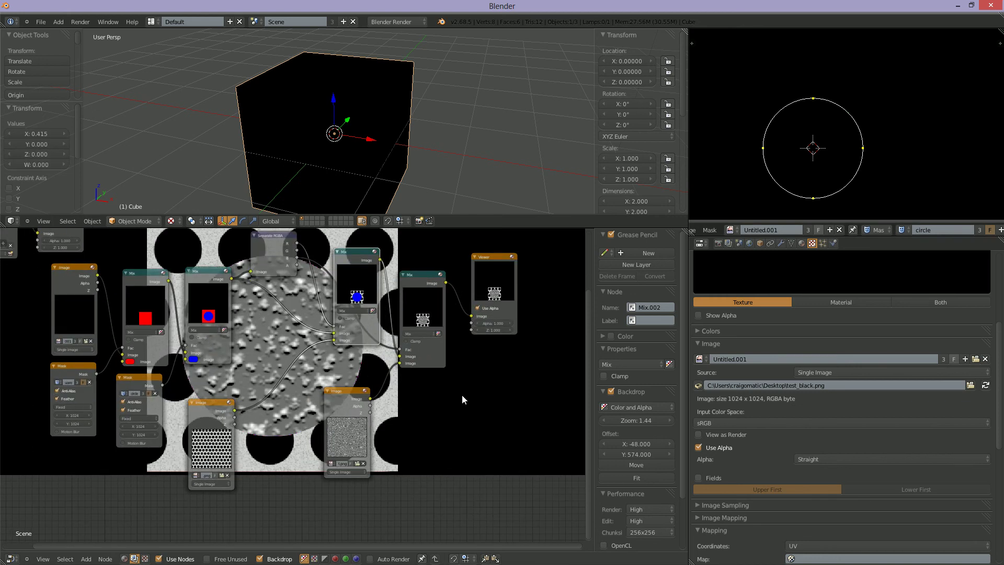
pyautogui.hotkey('ctrl', 'Up')
pyautogui.scroll(2, 743, 326)
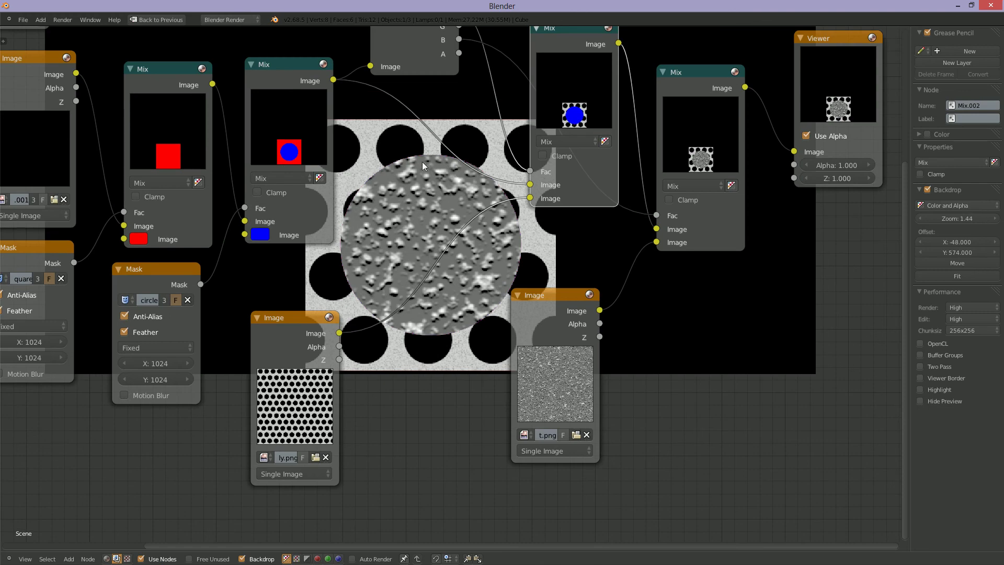
pyautogui.moveTo(596, 279); pyautogui.dragTo(581, 297, button='middle')
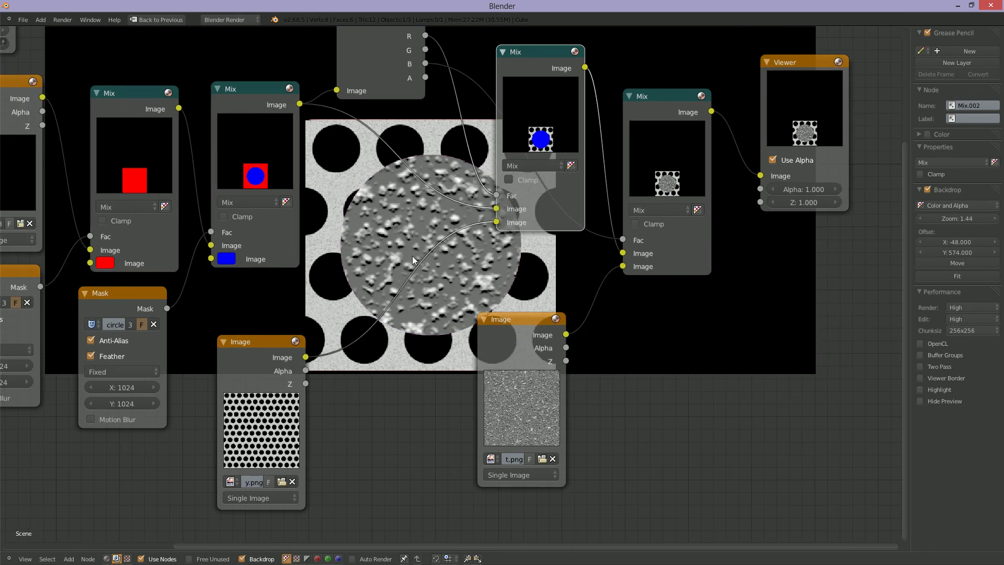
pyautogui.moveTo(339, 283); pyautogui.dragTo(416, 298, button='middle')
pyautogui.moveTo(354, 304); pyautogui.dragTo(530, 265, button='middle')
pyautogui.moveTo(193, 257); pyautogui.dragTo(83, 284)
pyautogui.moveTo(460, 333); pyautogui.dragTo(439, 307, button='middle')
# Step: Insert a Soften Filter node between the square Mask node and the first Mix node and set its Fac to 0.904
pyautogui.hotkey('shift', 'a')
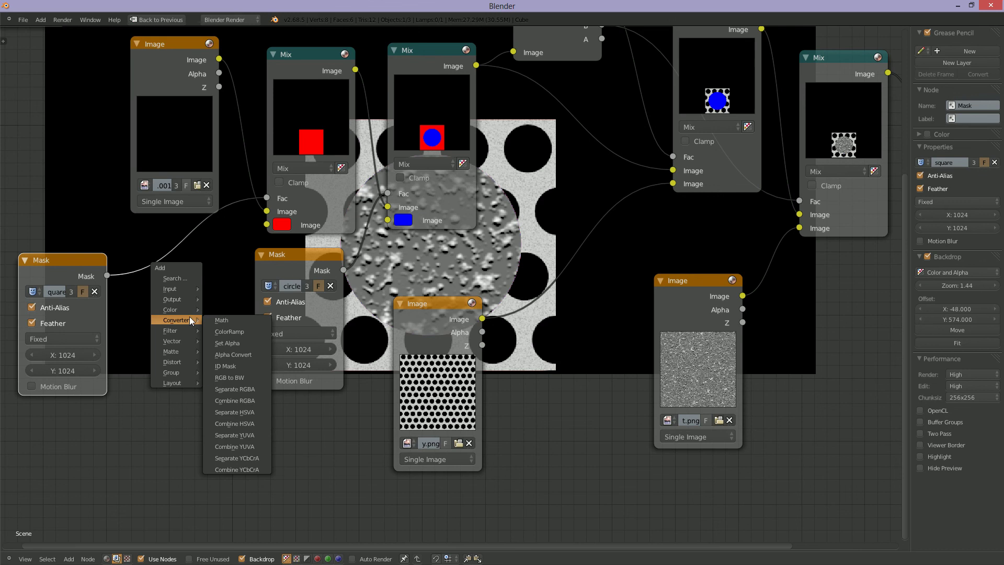
pyautogui.moveTo(173, 331)
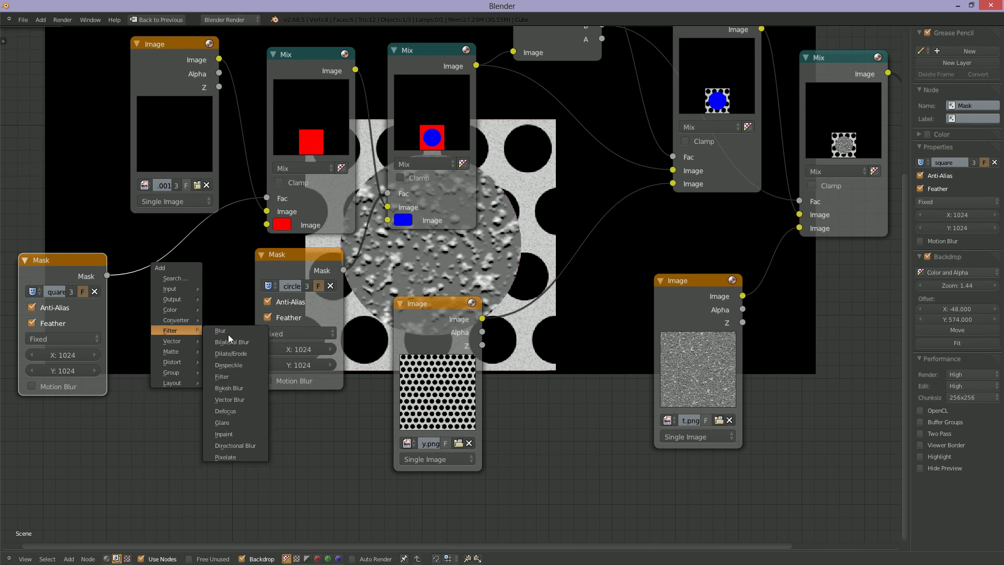
pyautogui.click(225, 376)
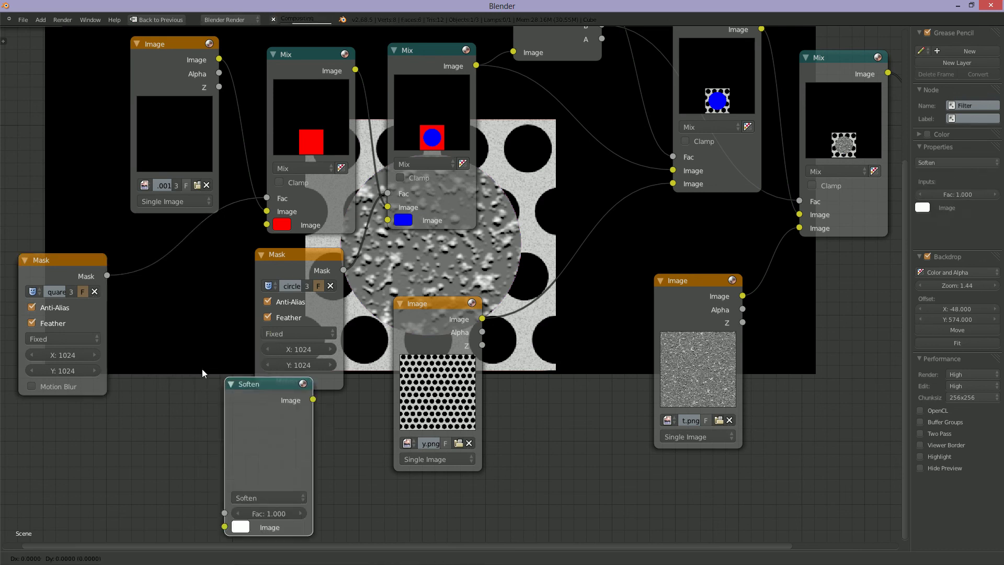
pyautogui.click(141, 255)
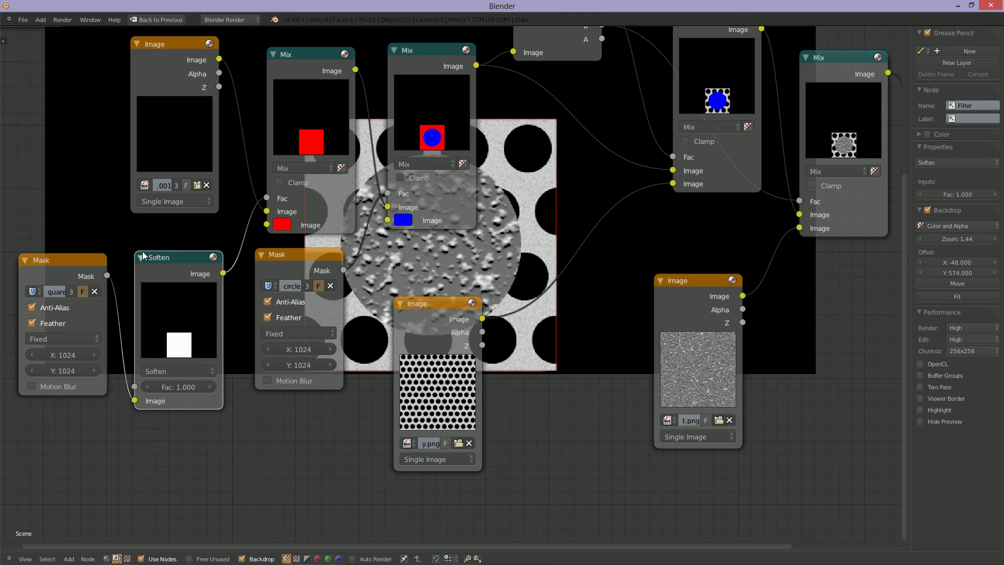
pyautogui.moveTo(175, 258); pyautogui.dragTo(177, 251)
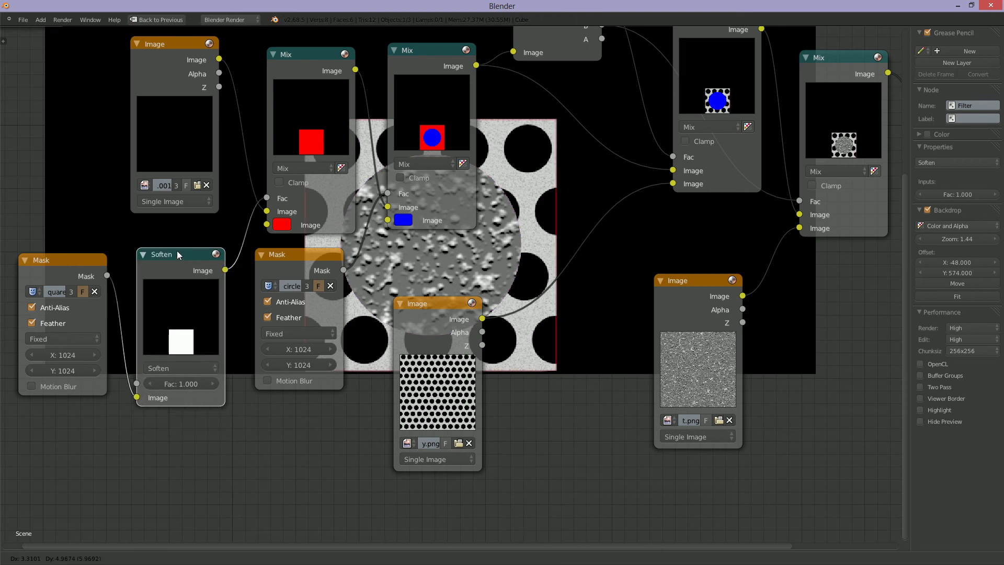
pyautogui.moveTo(209, 382); pyautogui.dragTo(165, 378)
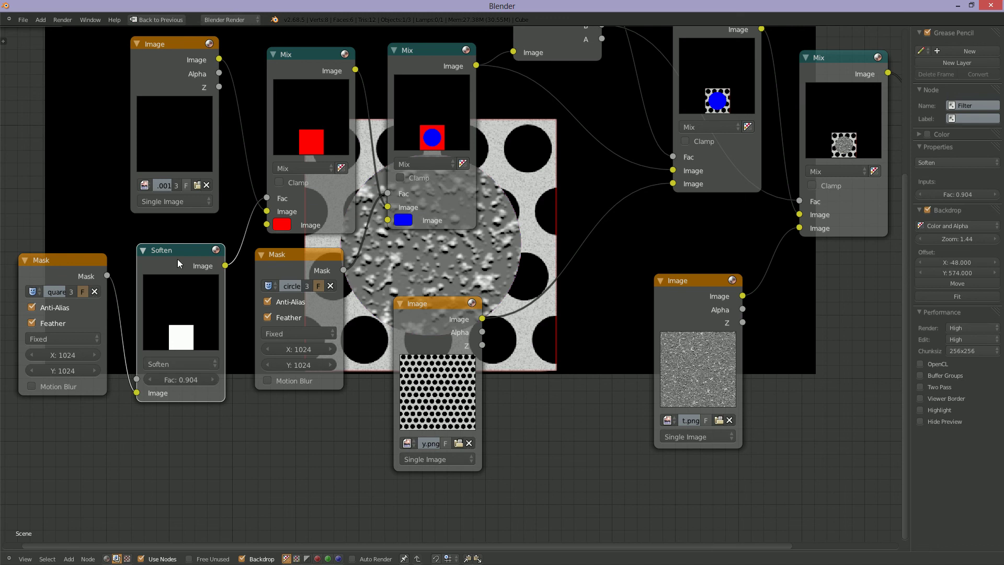
# Step: Delete the Soften node and reconnect the square Mask output to the first Mix node's Fac input
pyautogui.press('x')
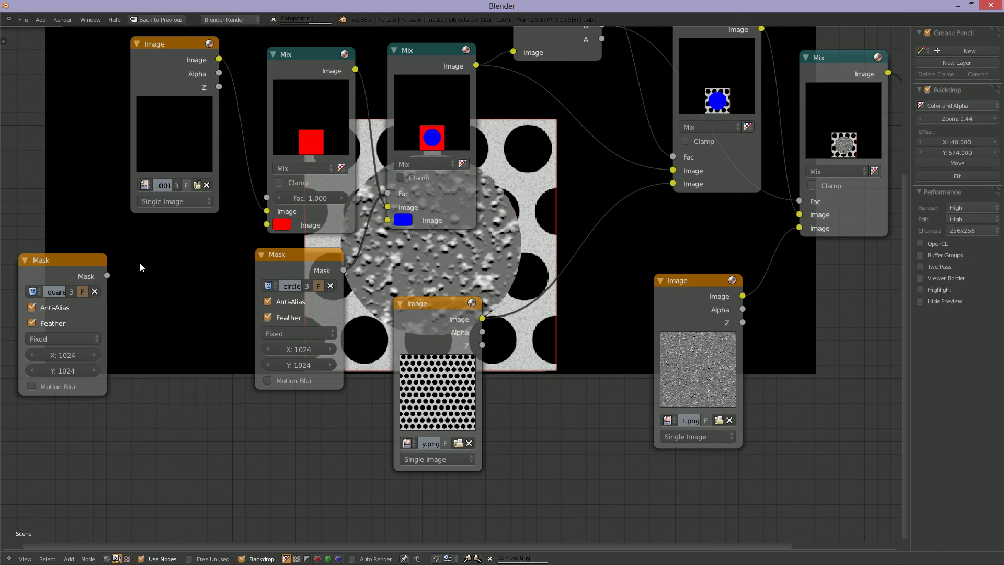
pyautogui.moveTo(107, 275); pyautogui.dragTo(274, 199)
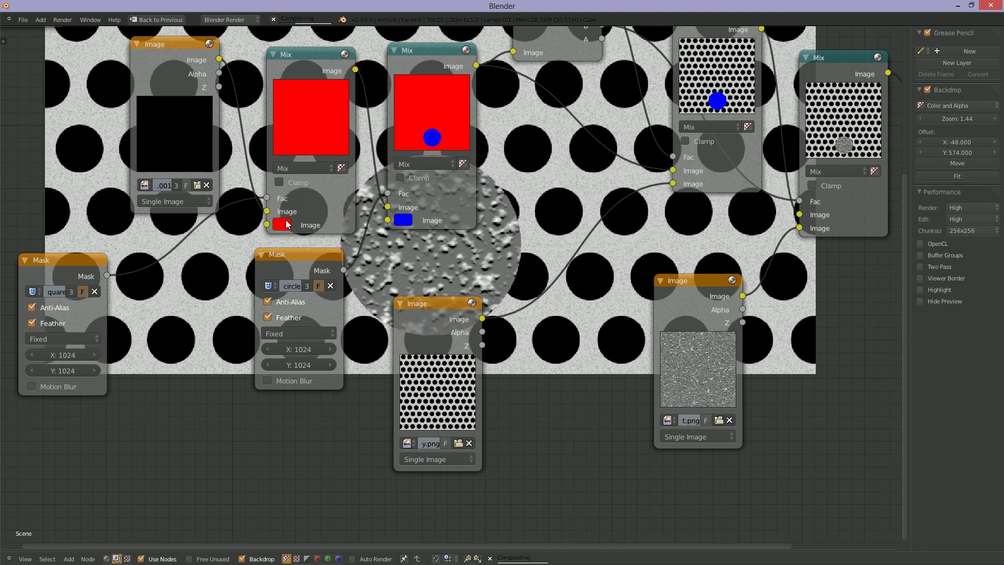
# Step: Move the clouded bumps Image node away from the fourth Mix node and shift the hole pattern Image node slightly aside
pyautogui.moveTo(538, 347); pyautogui.dragTo(484, 395, button='middle')
pyautogui.scroll(-2, 477, 348)
pyautogui.scroll(-3, 477, 353)
pyautogui.scroll(-1, 477, 372)
pyautogui.moveTo(617, 373); pyautogui.dragTo(611, 381, button='middle')
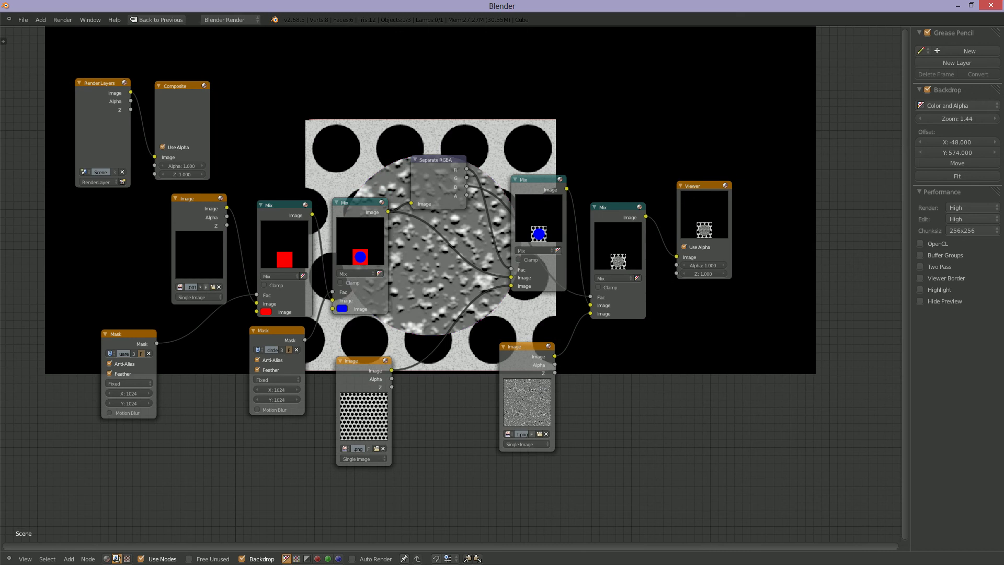
pyautogui.scroll(1, 510, 386)
pyautogui.moveTo(493, 389); pyautogui.dragTo(453, 365, button='middle')
pyautogui.scroll(1, 565, 385)
pyautogui.moveTo(495, 339); pyautogui.dragTo(399, 430)
pyautogui.moveTo(276, 365); pyautogui.dragTo(256, 366)
# Step: Insert a Scale distort node into the link between the clouded bumps Image node and the fourth Mix node
pyautogui.hotkey('shift', 'a')
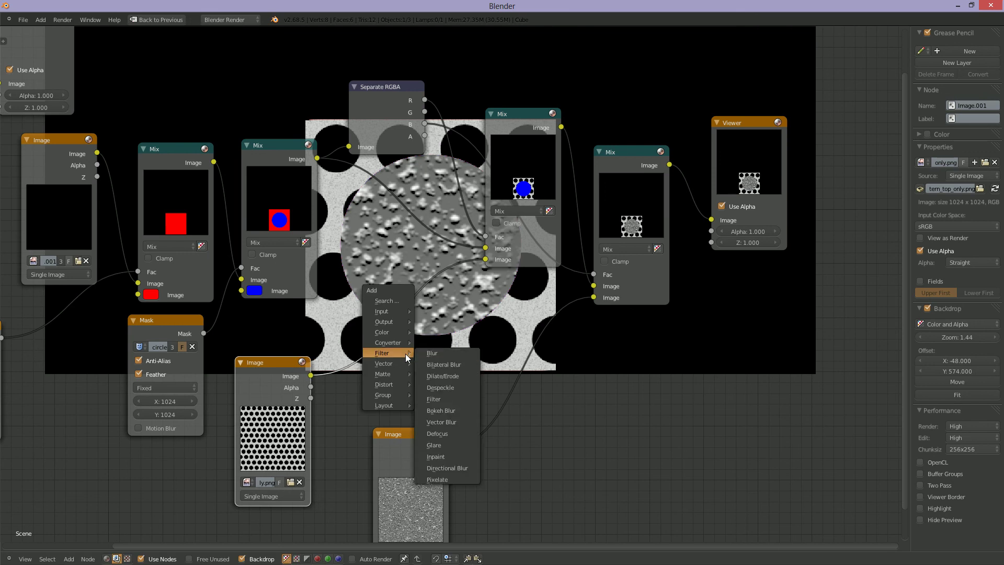
pyautogui.moveTo(417, 384)
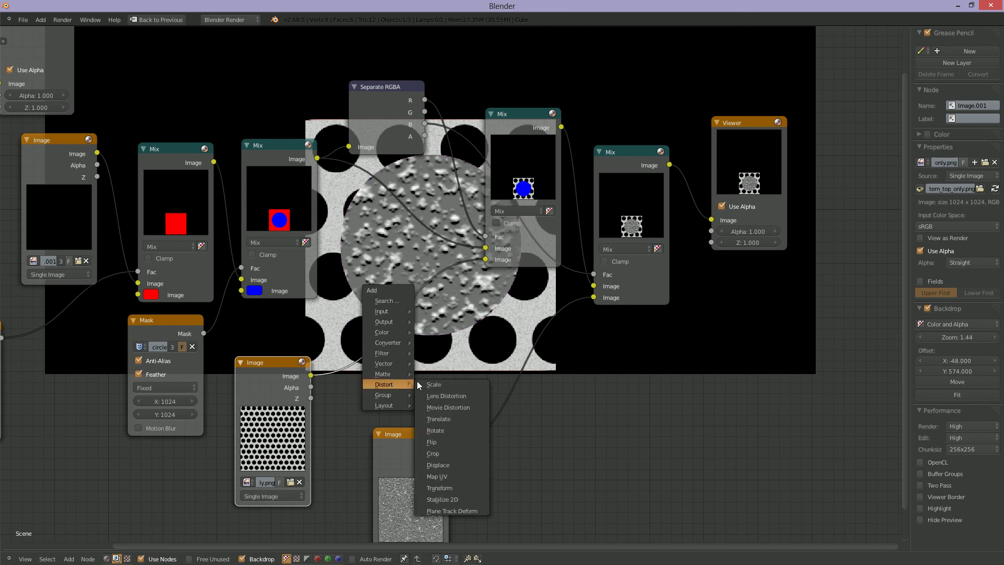
pyautogui.click(445, 384)
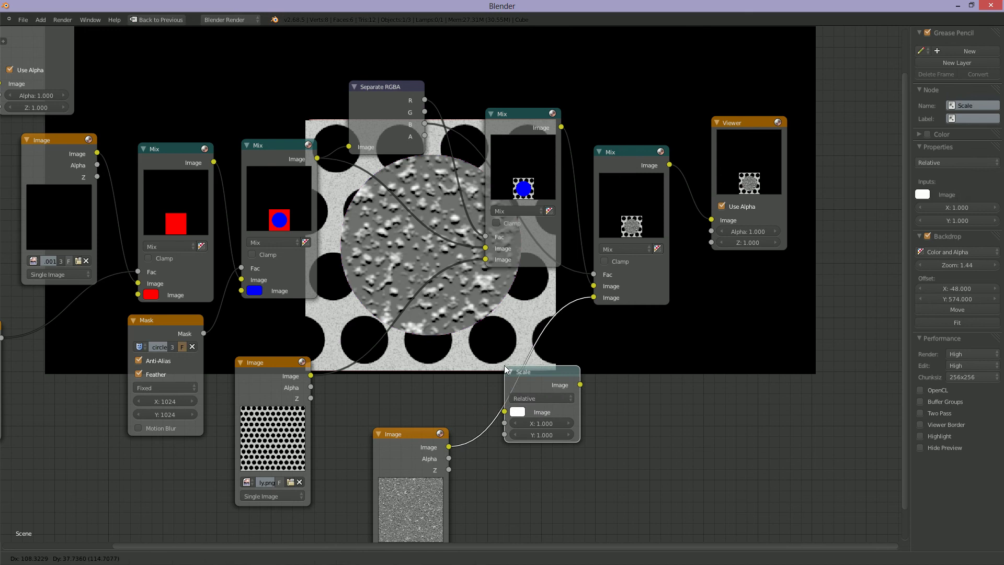
pyautogui.click(548, 411)
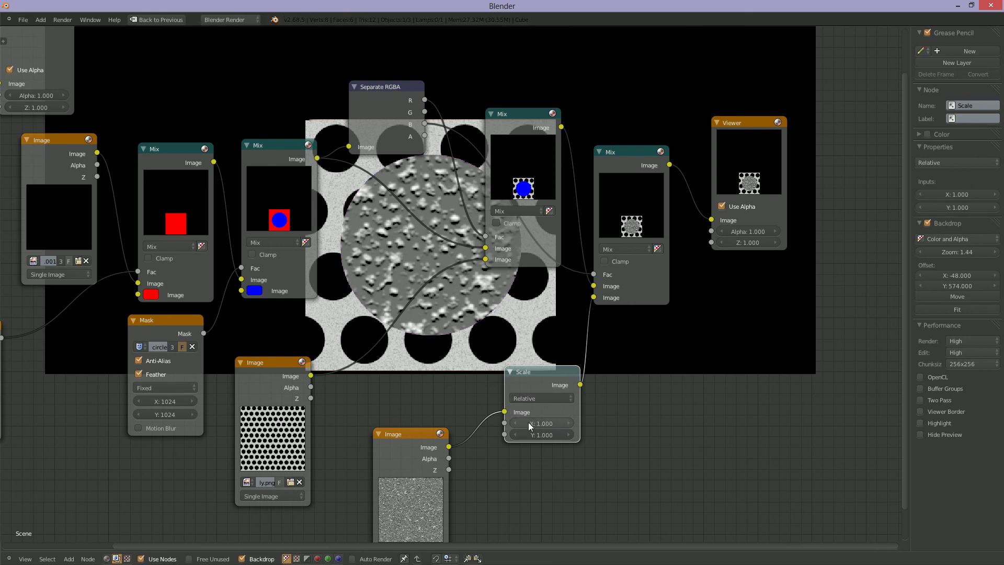
# Step: Set the clouded bumps Scale node's X and Y to 0.8 and move the node closer to its Image node
pyautogui.click(536, 423)
pyautogui.press('Return')
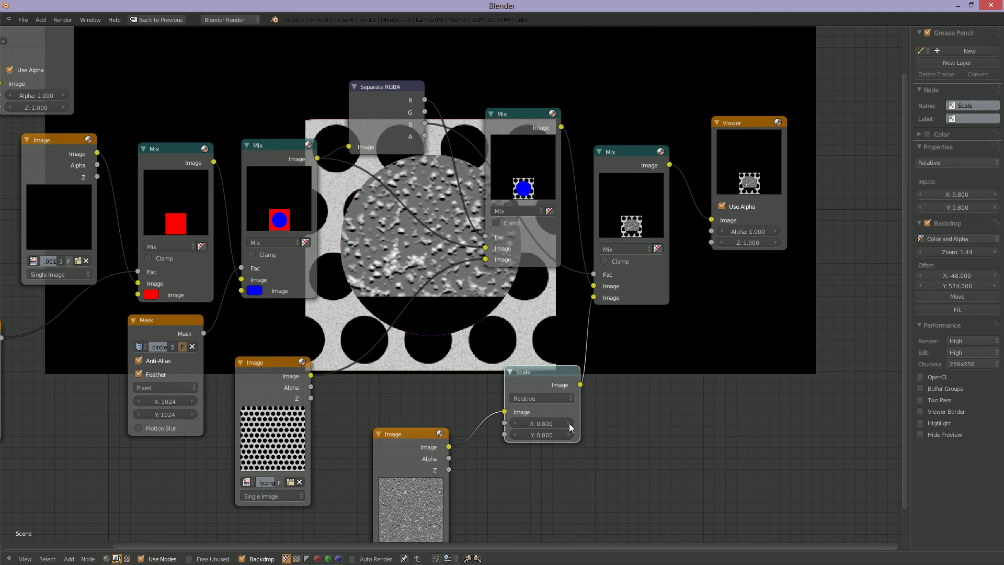
pyautogui.press('g')
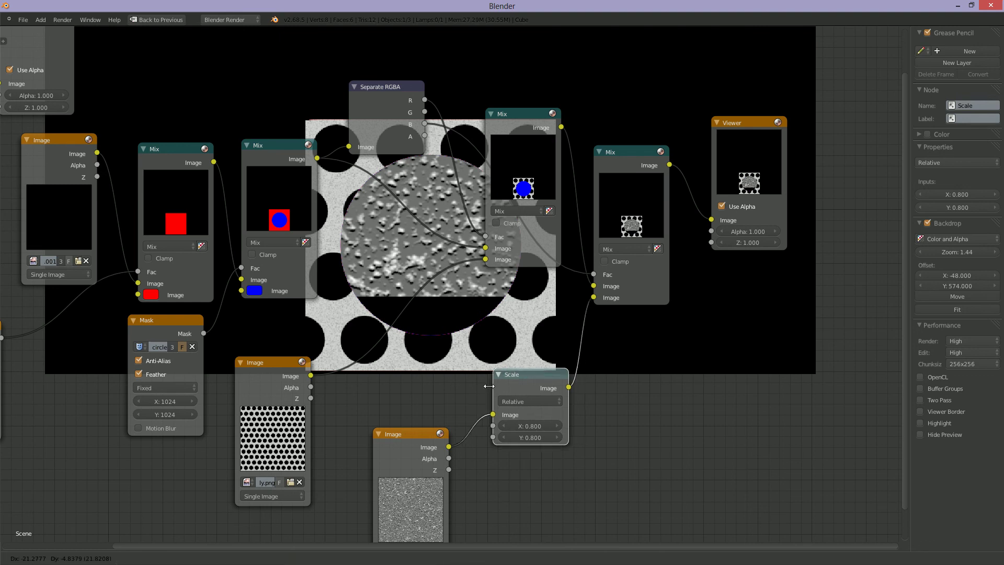
pyautogui.click(465, 387)
# Step: Insert a Translate distort node between the clouded bumps Scale node and the fourth Mix node, with Y set to -71.68
pyautogui.hotkey('shift', 'a')
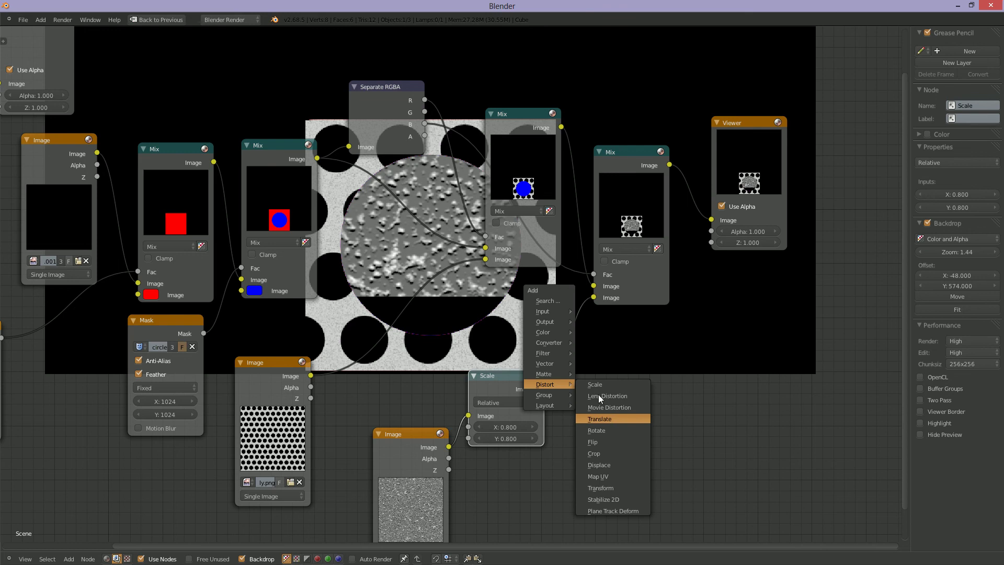
pyautogui.click(599, 418)
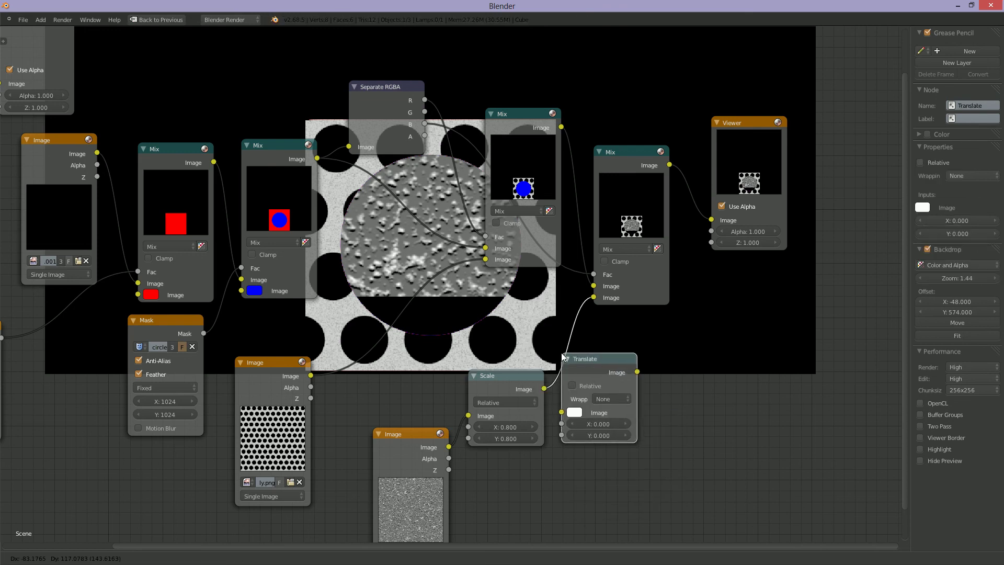
pyautogui.click(600, 371)
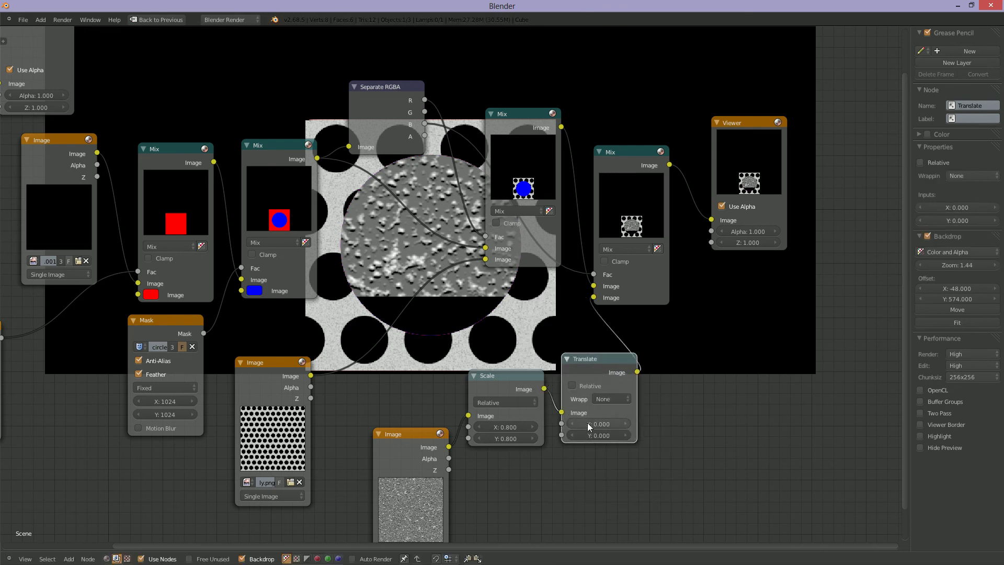
pyautogui.moveTo(598, 436); pyautogui.dragTo(585, 437)
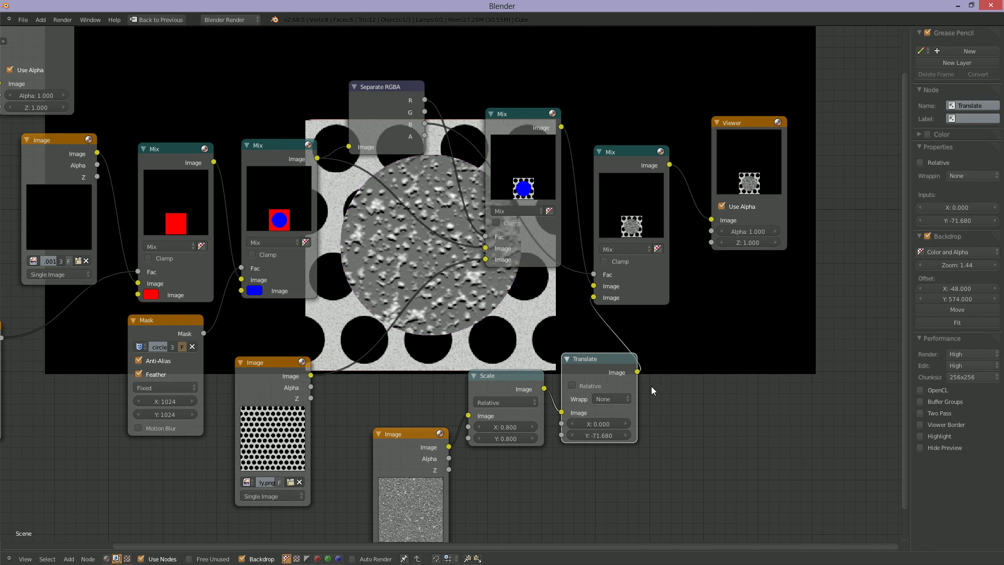
# Step: Duplicate the Scale node and insert the copy between the hole pattern Image node and the third Mix node
pyautogui.click(496, 375)
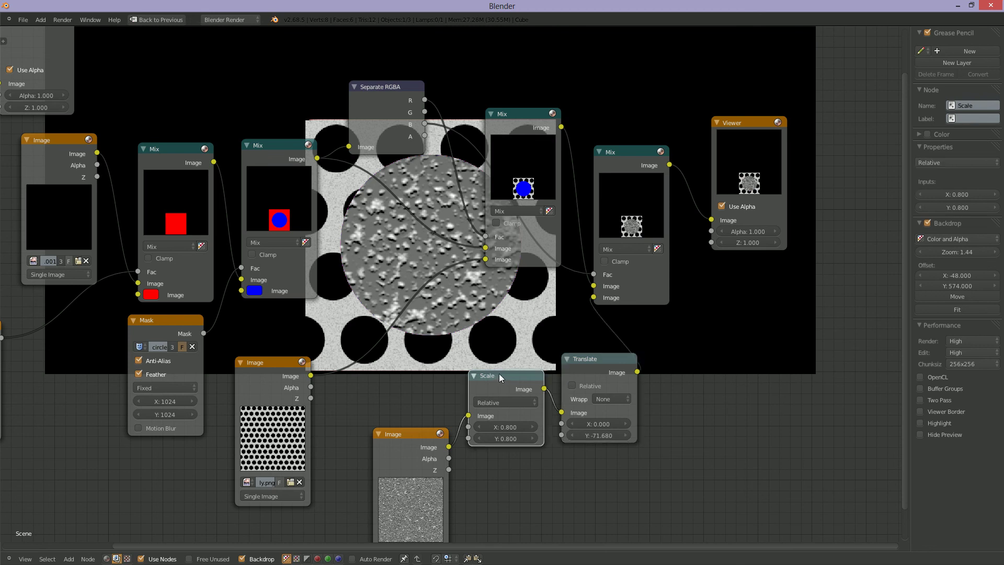
pyautogui.hotkey('shift', 'd')
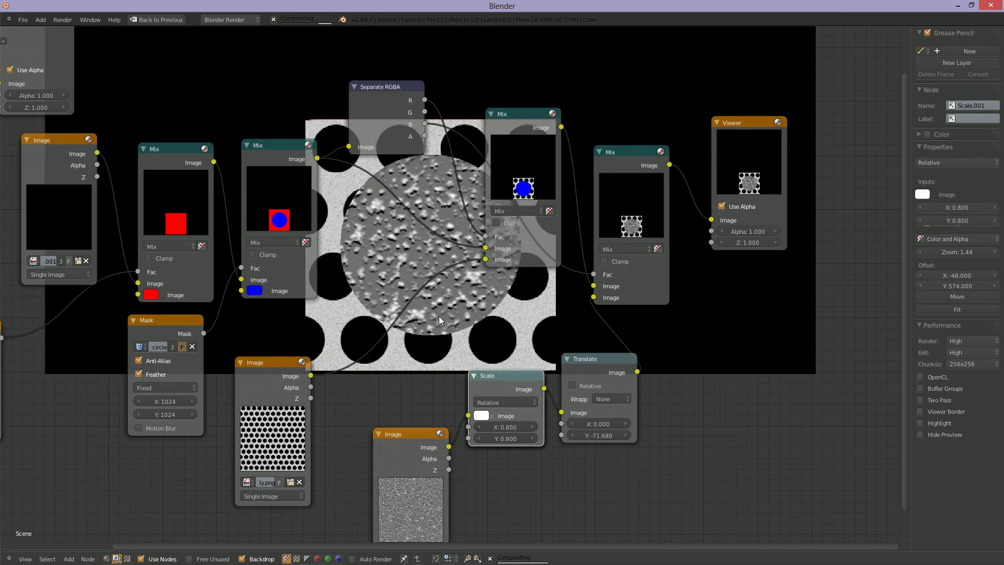
pyautogui.click(388, 310)
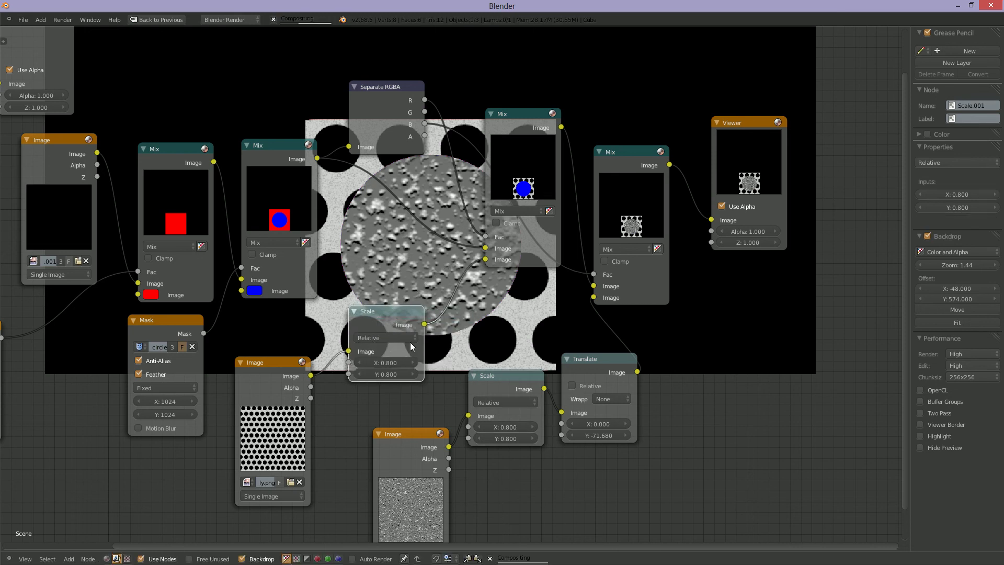
# Step: Set the hole pattern Scale node's X and Y to 0.5 and move the node closer to its Image node
pyautogui.click(384, 362)
pyautogui.write('5')
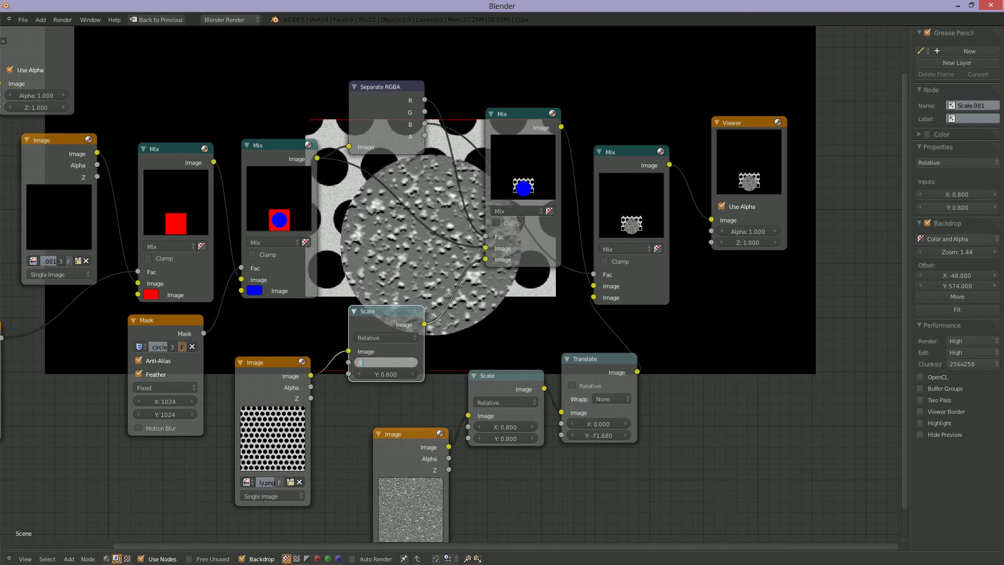
pyautogui.press('Tab')
pyautogui.write('5')
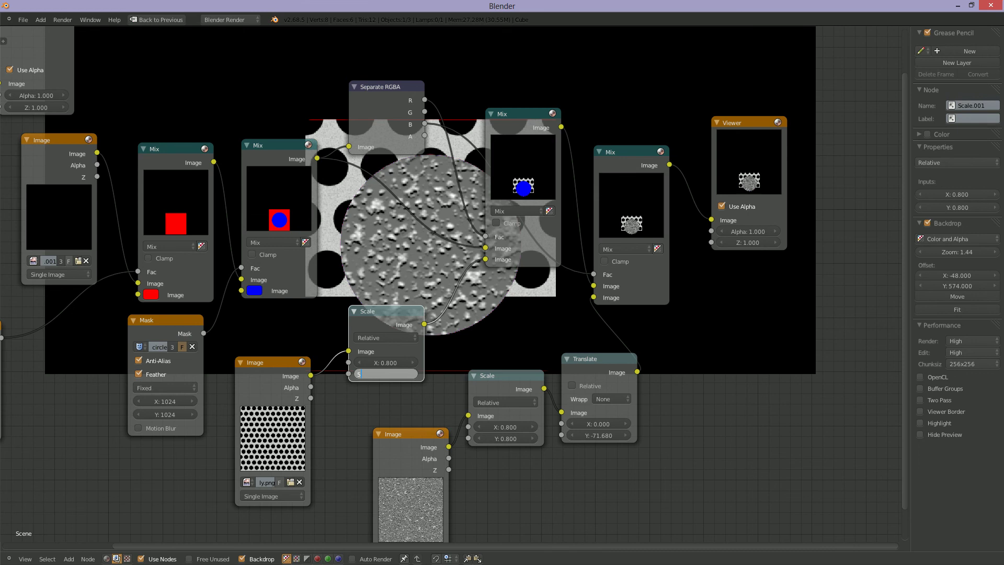
pyautogui.press('Return')
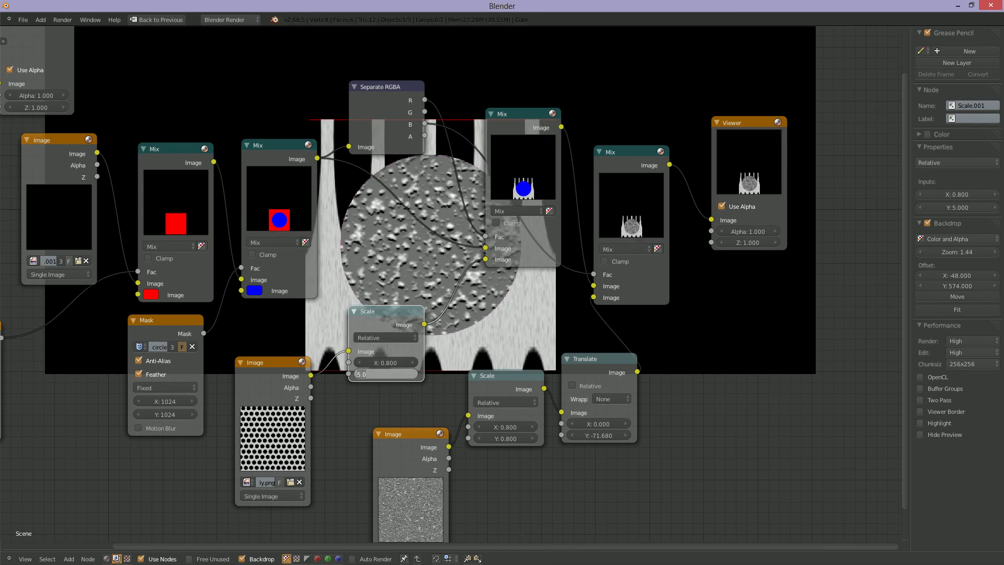
pyautogui.write('.5')
pyautogui.press('Tab')
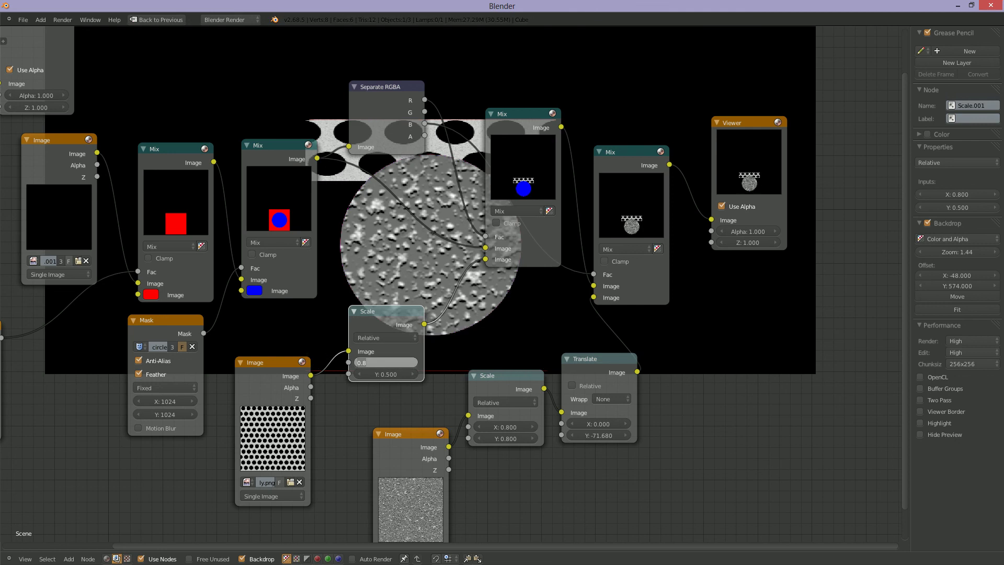
pyautogui.write('.5')
pyautogui.press('Return')
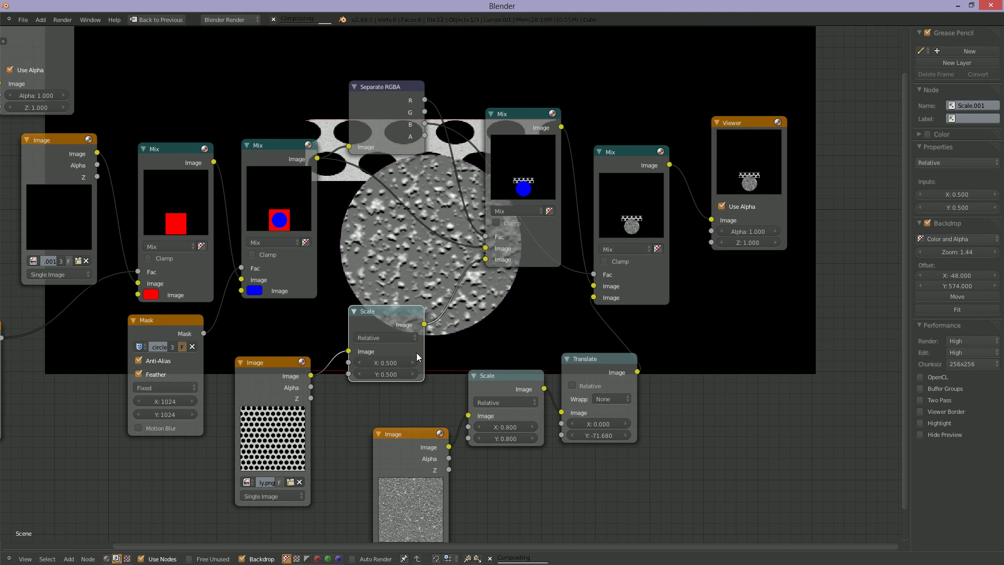
pyautogui.moveTo(387, 314); pyautogui.dragTo(356, 325)
# Step: Duplicate the Translate node into the link between the hole pattern Scale node and the third Mix node, and set its Y to about -256.8
pyautogui.click(592, 368)
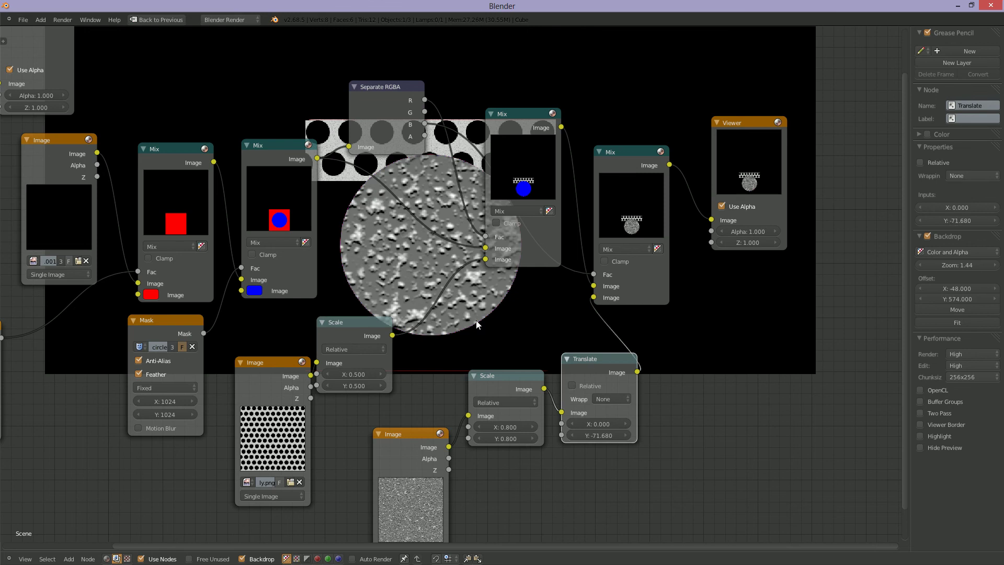
pyautogui.hotkey('shift', 'd')
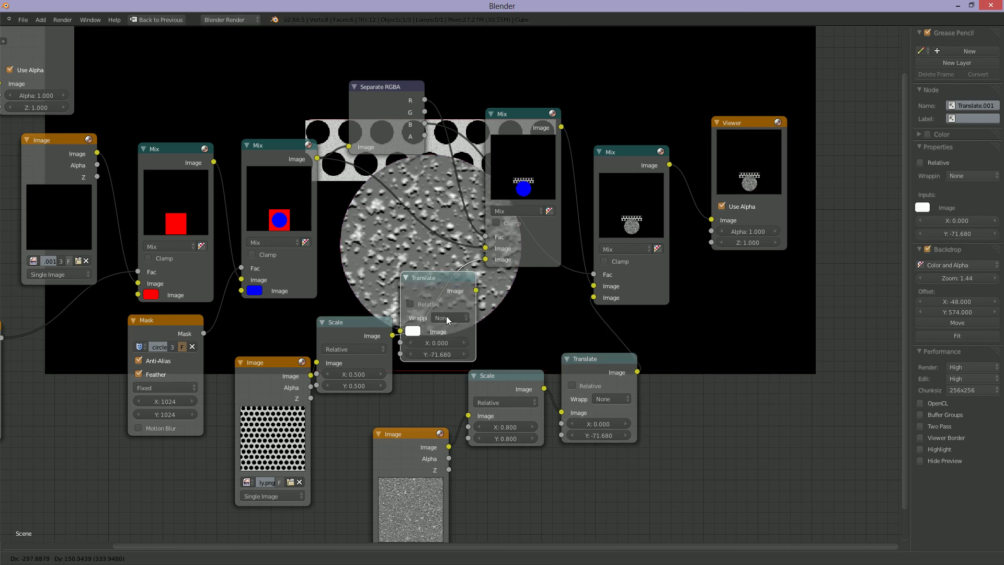
pyautogui.click(447, 353)
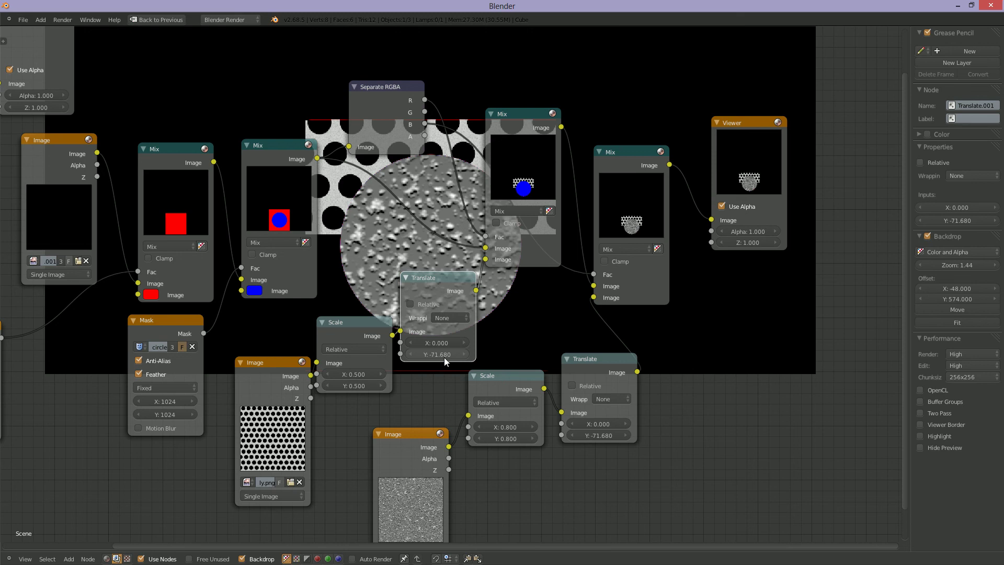
pyautogui.moveTo(443, 357); pyautogui.dragTo(420, 360)
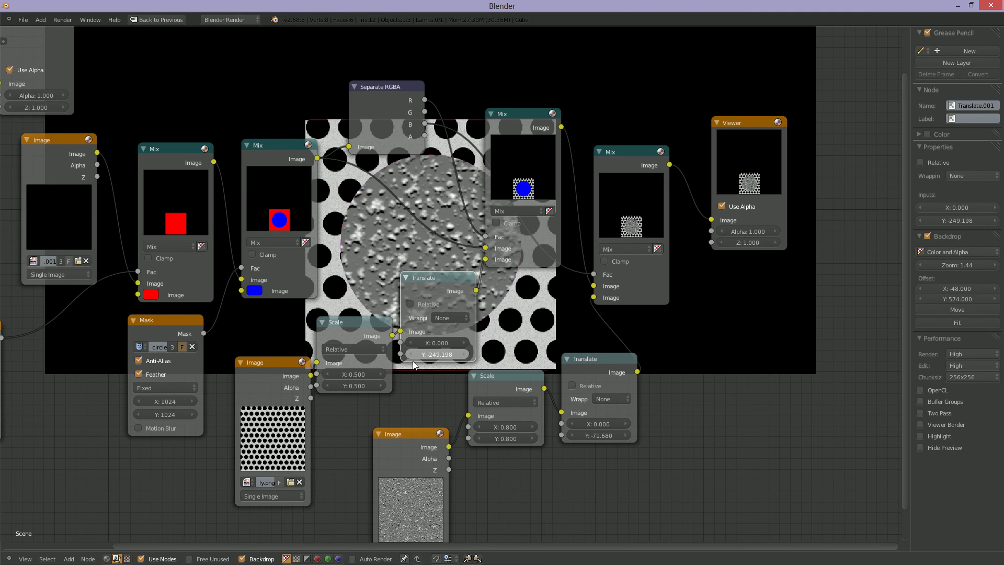
pyautogui.moveTo(414, 361); pyautogui.dragTo(410, 360)
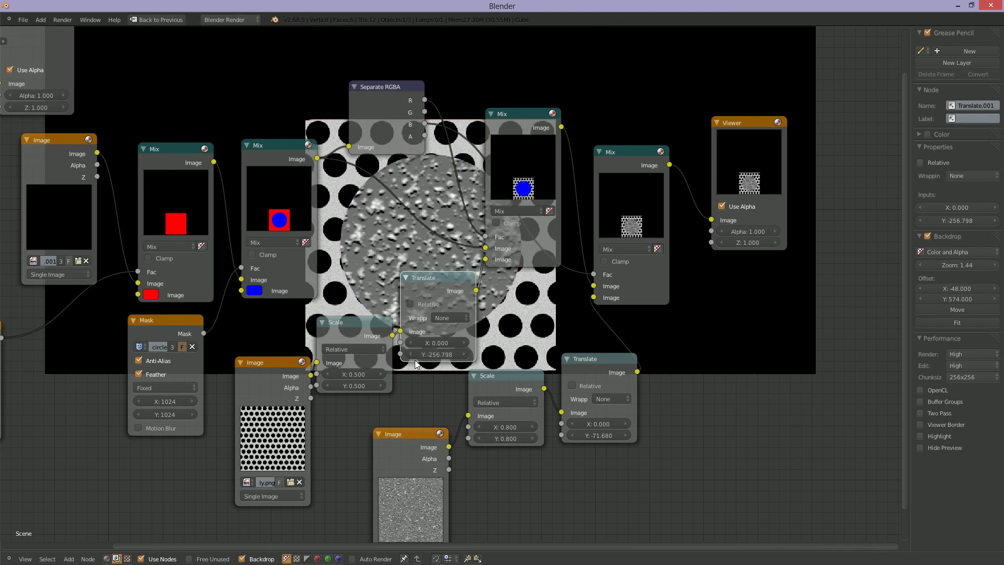
# Step: Restore the multi-editor layout and display the Viewer Node image in the image editor that shows the circle mask
pyautogui.moveTo(645, 366)
pyautogui.mouseDown(button='middle')
pyautogui.moveTo(653, 363)
pyautogui.moveTo(641, 327)
pyautogui.moveTo(675, 320)
pyautogui.moveTo(671, 290)
pyautogui.mouseUp(button='middle')
pyautogui.moveTo(582, 391)
pyautogui.mouseDown(button='middle')
pyautogui.moveTo(587, 374)
pyautogui.moveTo(647, 336)
pyautogui.moveTo(648, 353)
pyautogui.moveTo(661, 338)
pyautogui.moveTo(671, 354)
pyautogui.moveTo(591, 451)
pyautogui.moveTo(545, 473)
pyautogui.mouseUp(button='middle')
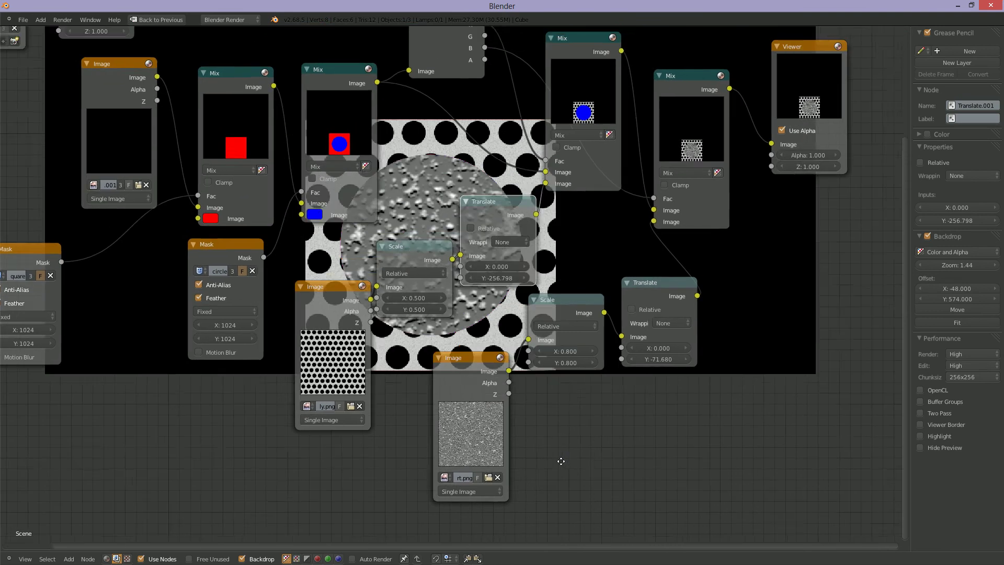
pyautogui.scroll(-2, 563, 453)
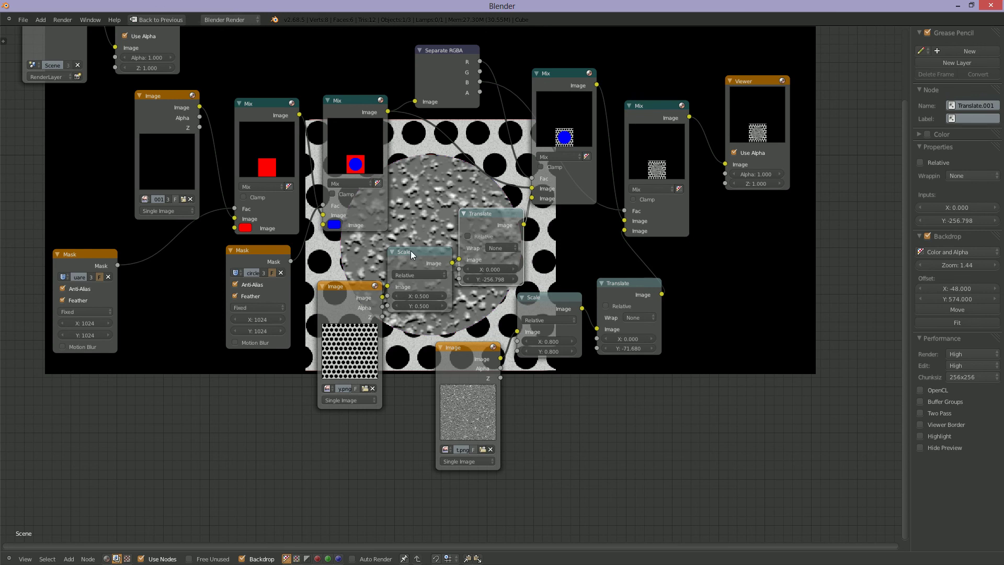
pyautogui.hotkey('ctrl', 'Up')
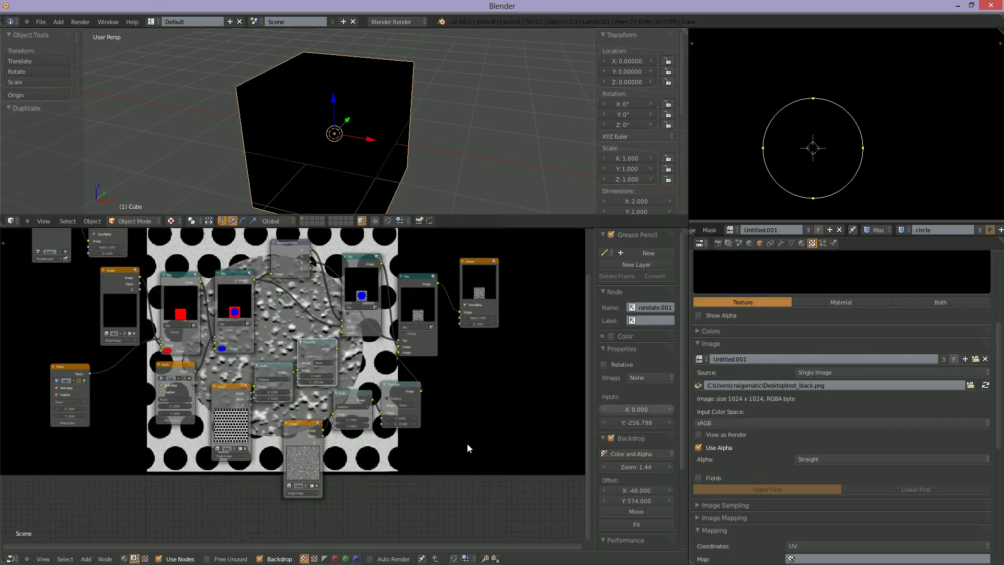
pyautogui.keyDown('ctrl'); pyautogui.moveTo(445, 435); pyautogui.dragTo(440, 515, button='middle'); pyautogui.keyUp('ctrl')
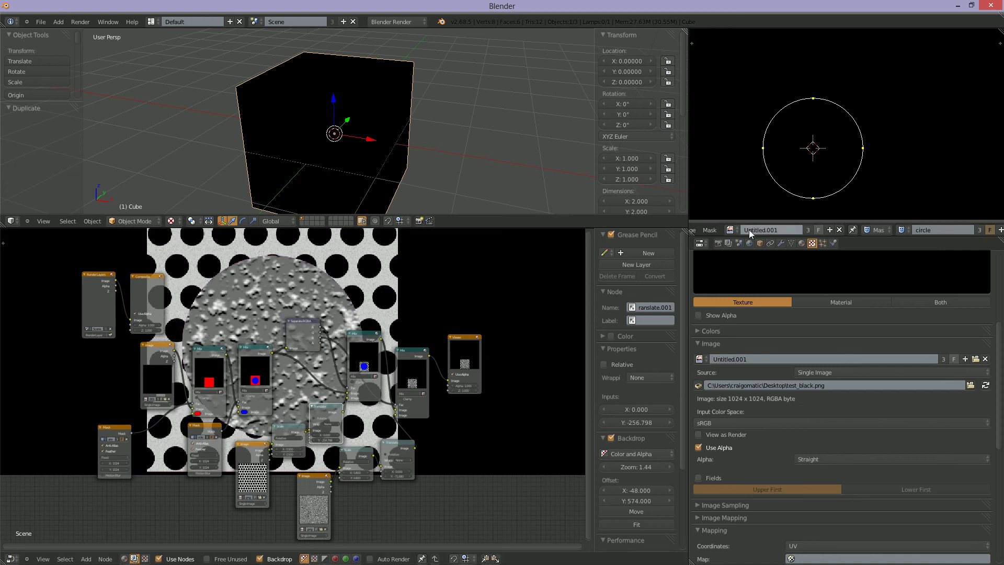
pyautogui.click(729, 230)
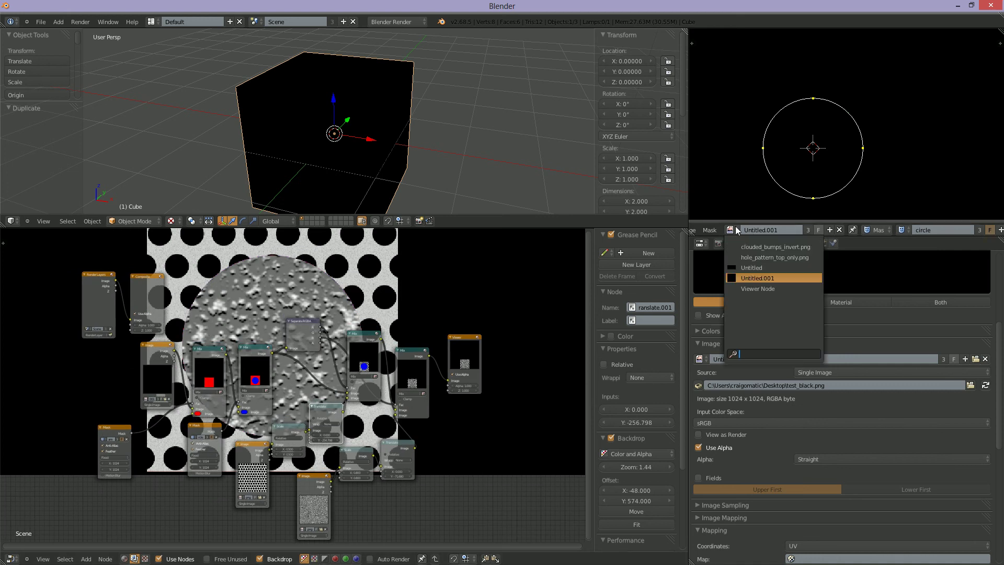
pyautogui.click(752, 288)
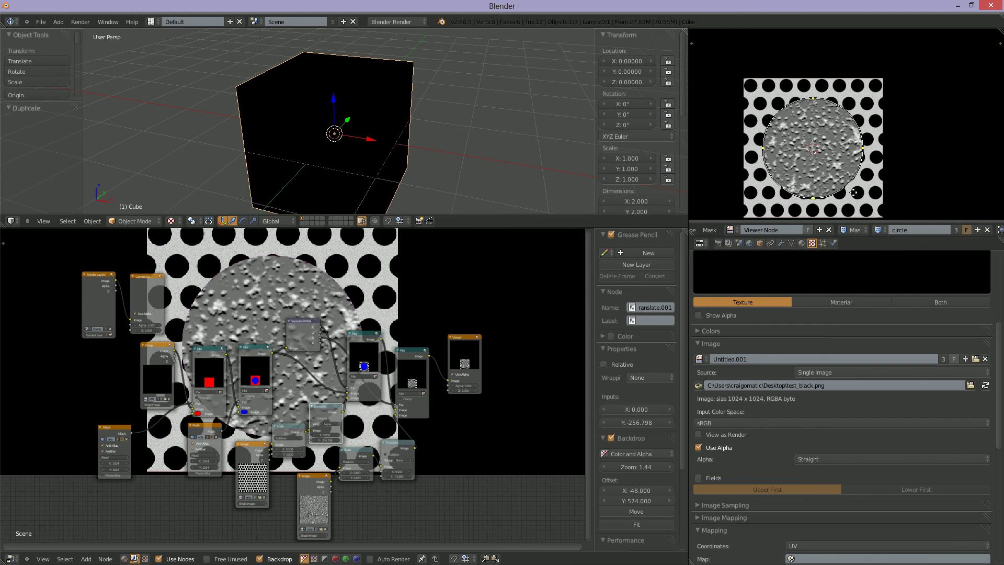
pyautogui.moveTo(853, 193); pyautogui.dragTo(875, 197, button='middle')
pyautogui.scroll(-4, 890, 171)
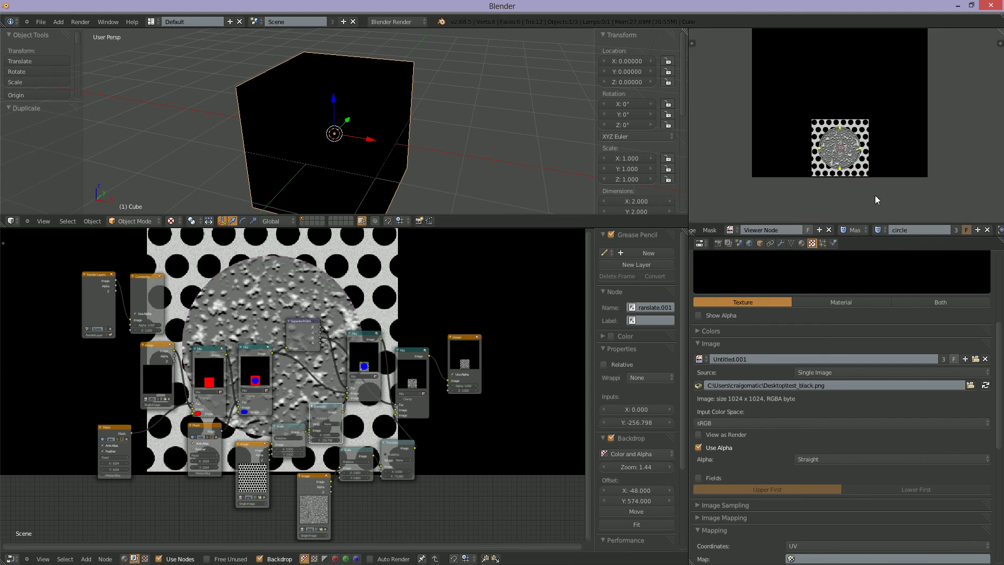
# Step: Save the Viewer Node image to the Desktop as test_black1.png
pyautogui.moveTo(730, 230); pyautogui.dragTo(817, 229, button='middle')
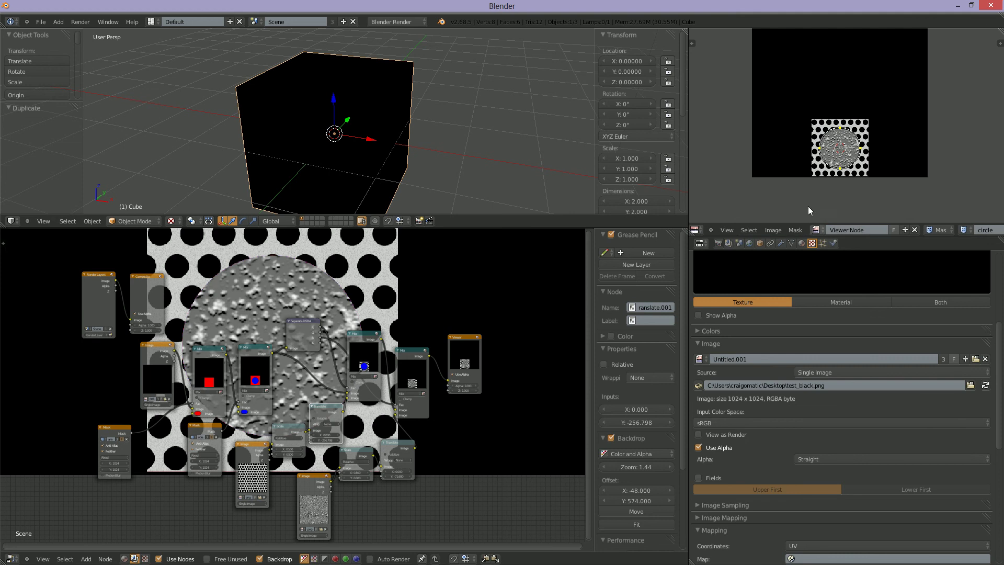
pyautogui.press('F3')
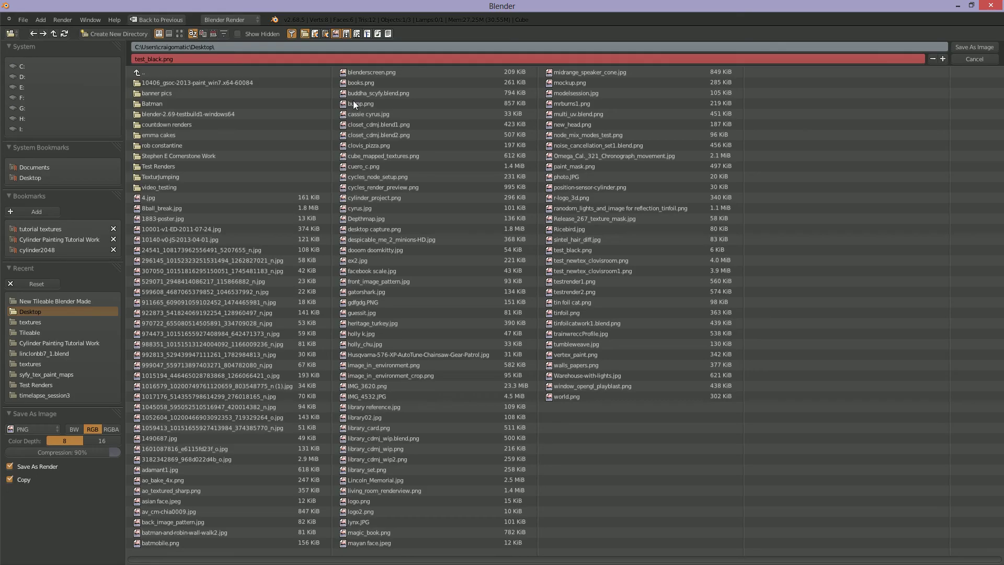
pyautogui.click(942, 59)
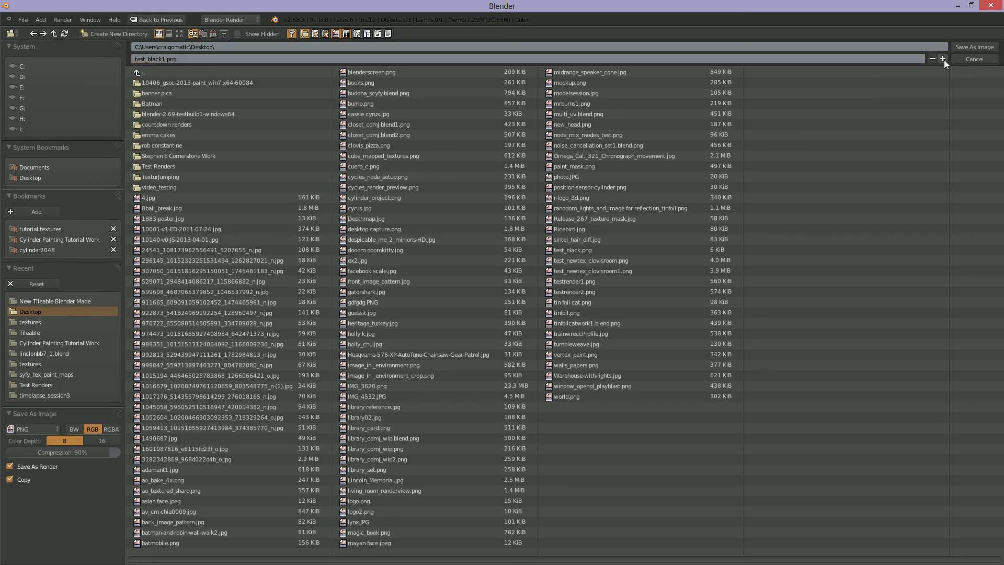
pyautogui.click(969, 48)
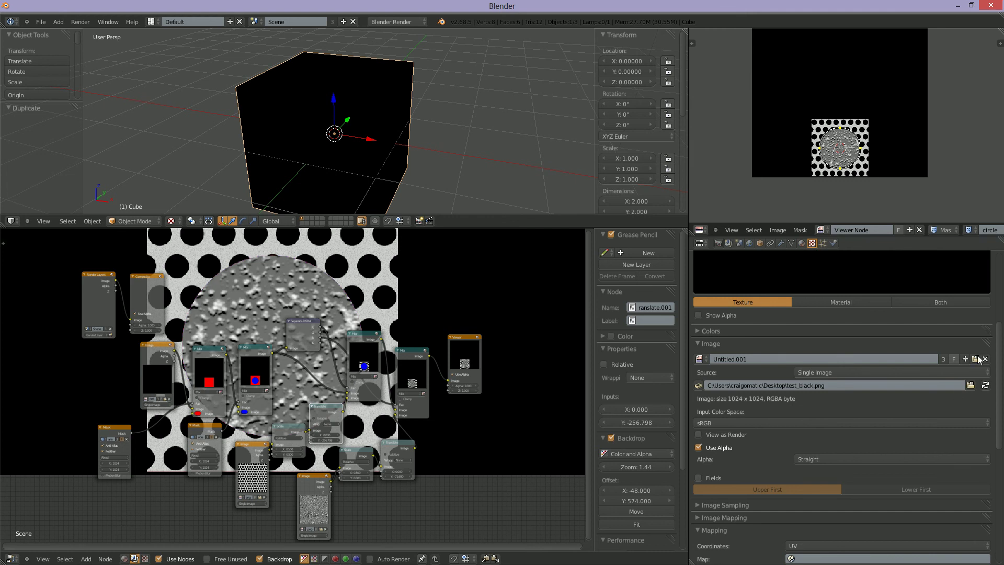
# Step: Open test_black1.png from the Desktop as the image of the cube's texture
pyautogui.scroll(6, 882, 334)
pyautogui.scroll(-5, 922, 374)
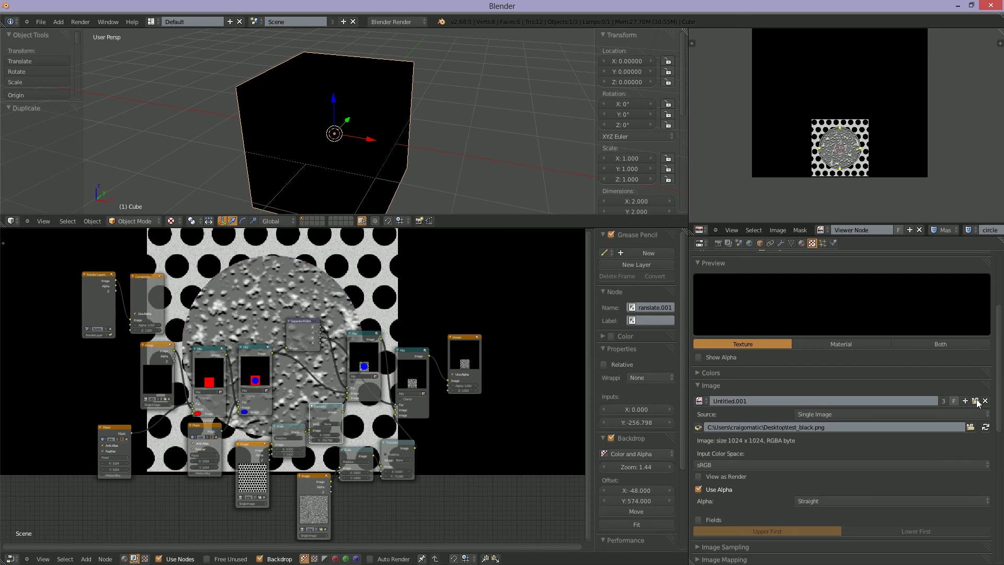
pyautogui.click(972, 400)
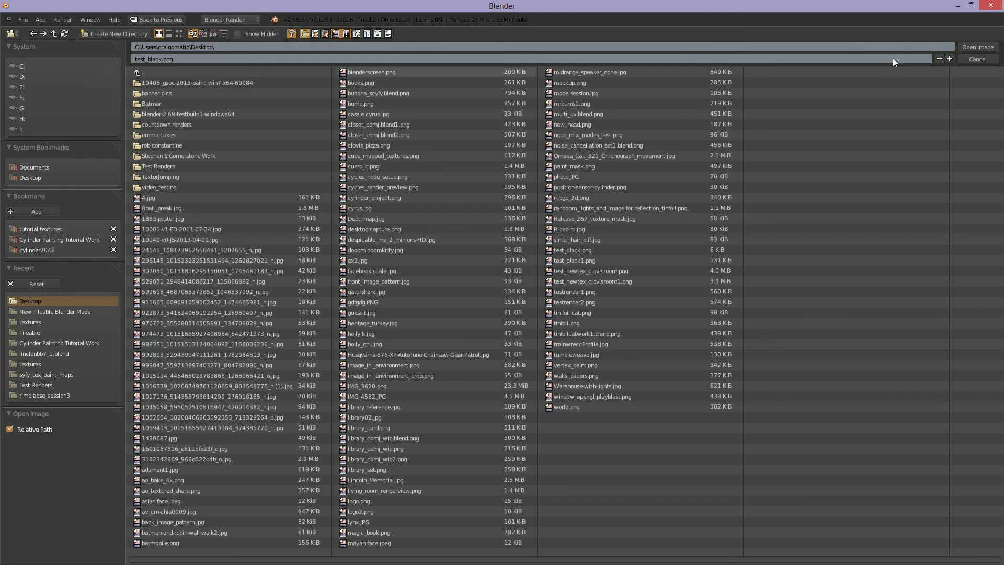
pyautogui.click(950, 58)
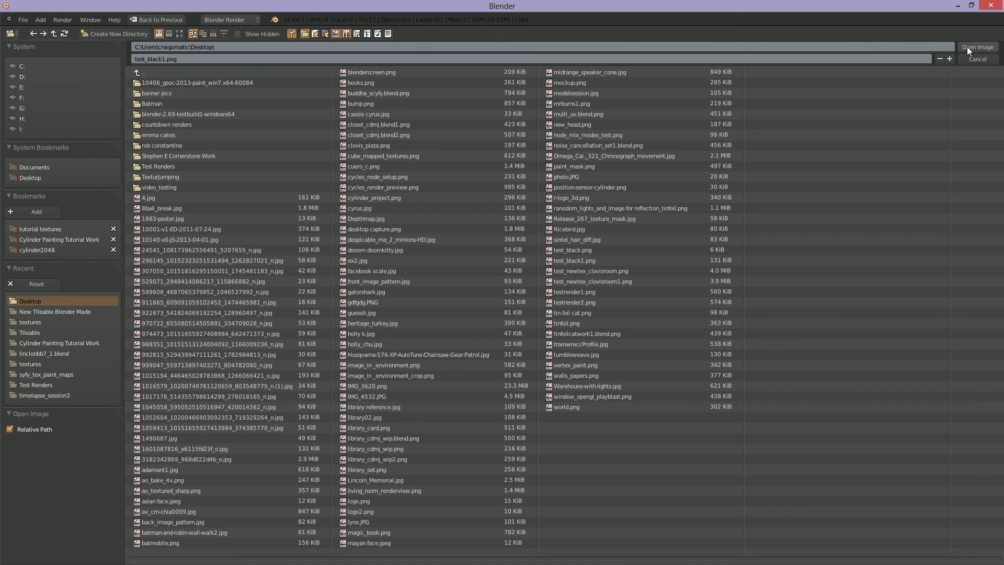
pyautogui.click(968, 49)
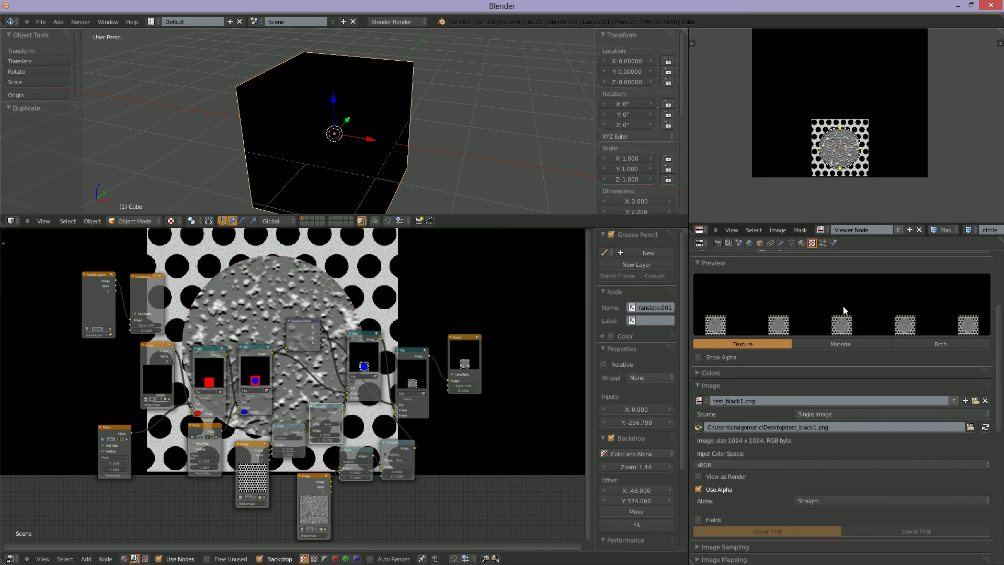
pyautogui.moveTo(385, 173)
pyautogui.mouseDown(button='middle')
pyautogui.moveTo(366, 168)
pyautogui.moveTo(379, 171)
pyautogui.mouseUp(button='middle')
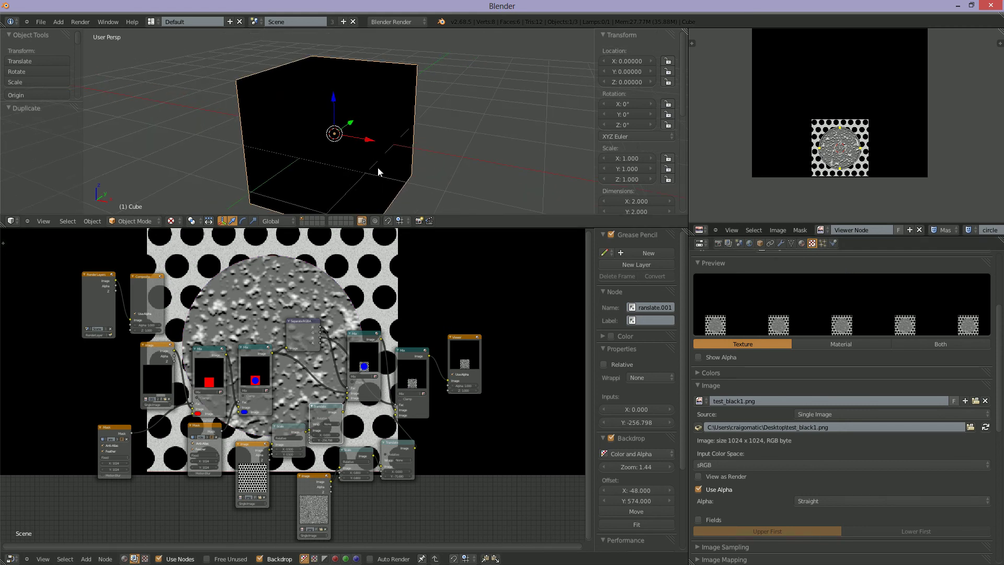
# Step: Enlarge the 3D view and select all of the cube's faces in Edit Mode
pyautogui.moveTo(453, 179)
pyautogui.mouseDown(button='middle')
pyautogui.moveTo(472, 170)
pyautogui.moveTo(447, 169)
pyautogui.mouseUp(button='middle')
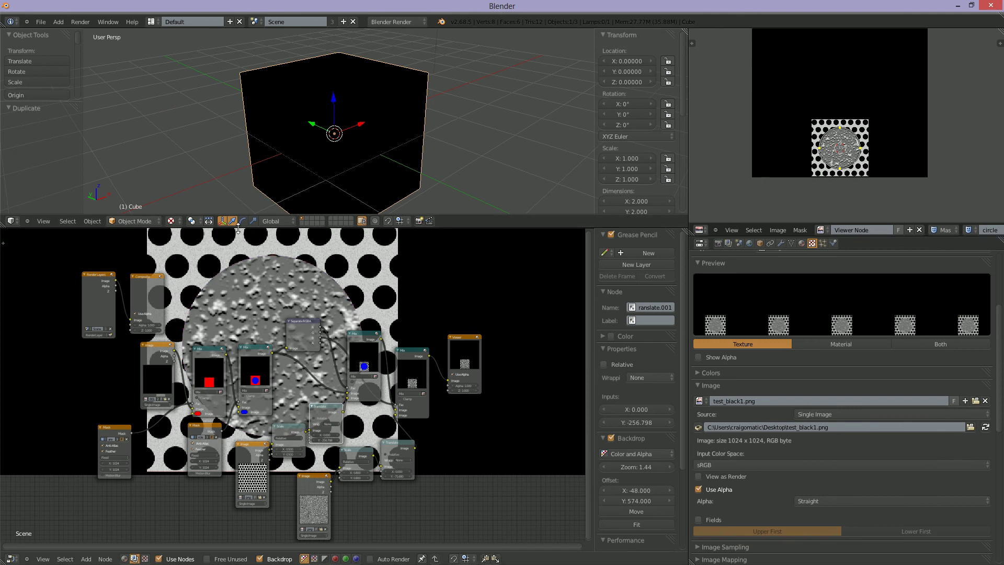
pyautogui.moveTo(238, 228); pyautogui.dragTo(238, 364)
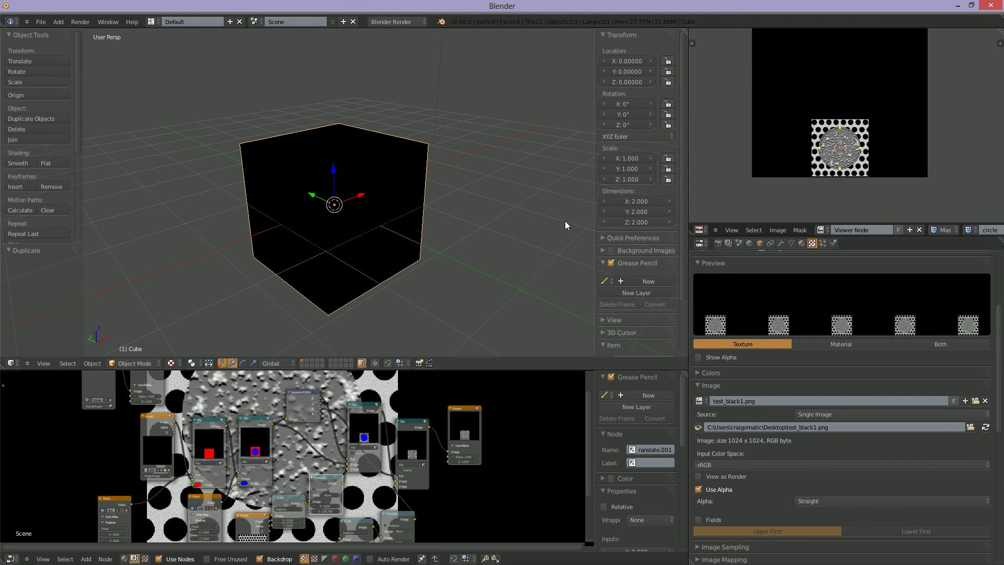
pyautogui.press('Tab')
pyautogui.moveTo(425, 237); pyautogui.dragTo(382, 237, button='middle')
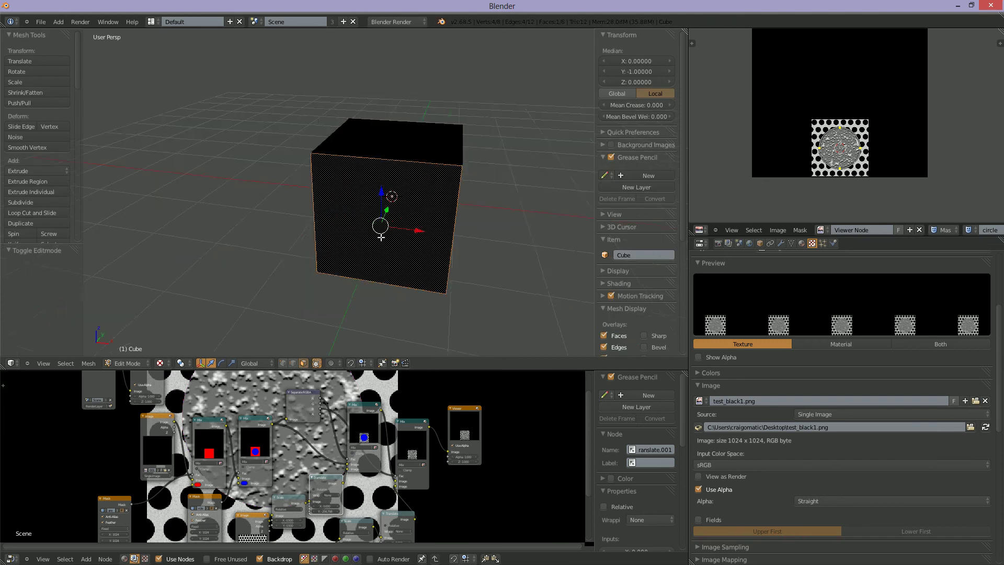
pyautogui.moveTo(502, 242); pyautogui.dragTo(548, 234, button='middle')
pyautogui.press('a')
pyautogui.press('a')
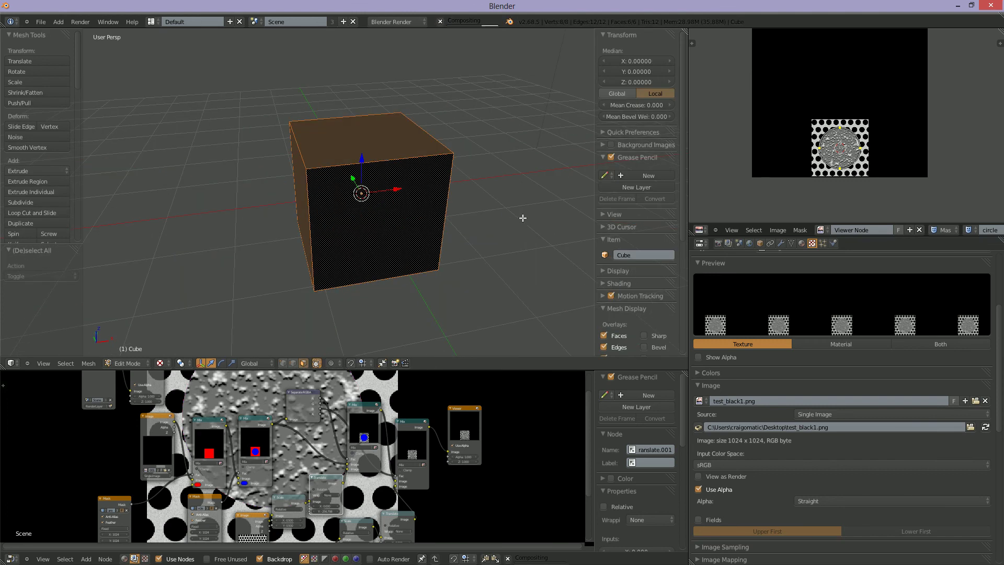
pyautogui.press('a')
pyautogui.press('a')
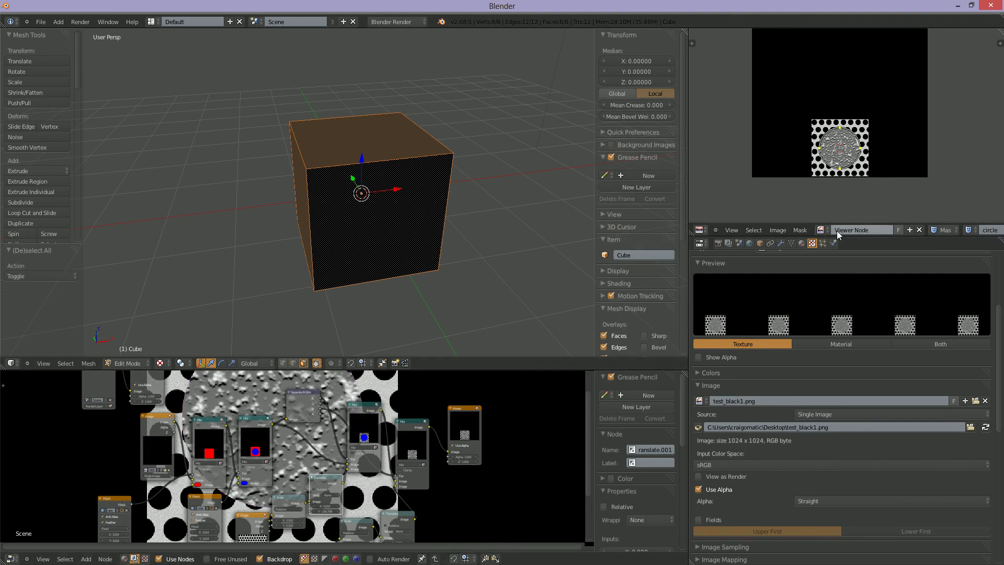
# Step: Assign test_black1.png to the selected faces in the image editor and return the cube to Object Mode
pyautogui.click(821, 230)
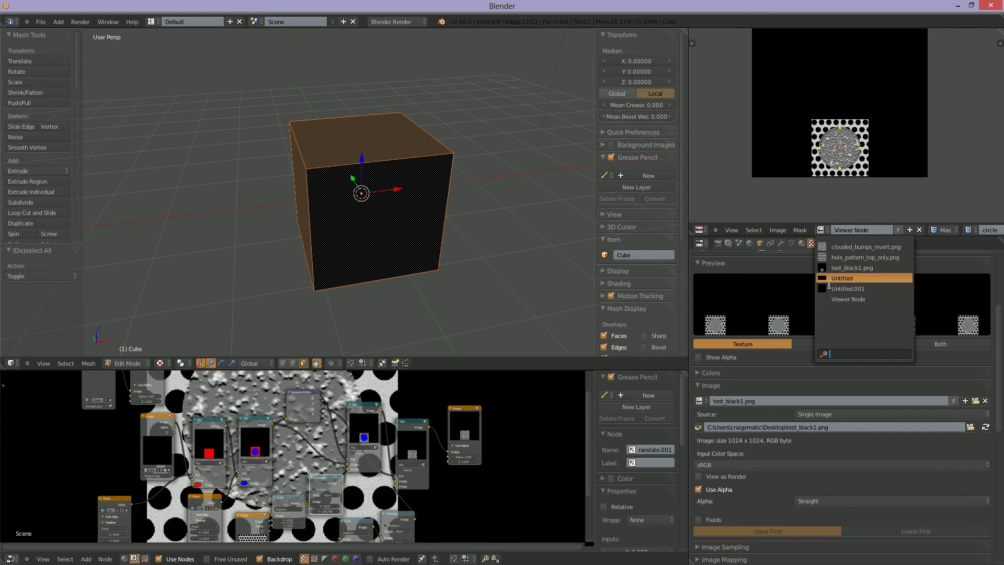
pyautogui.click(836, 268)
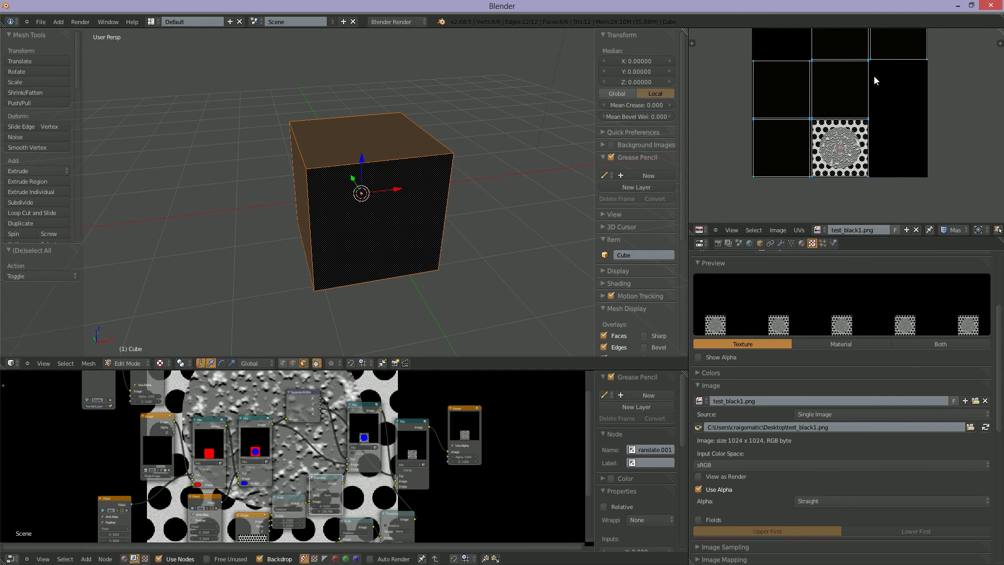
pyautogui.press('Tab')
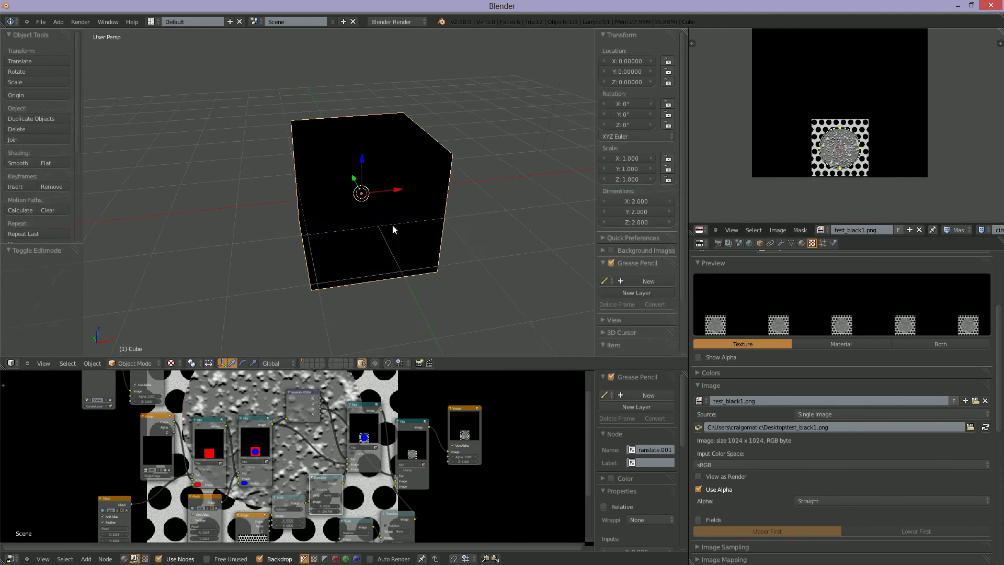
# Step: Move the lamp in front of the cube's patterned face, to about X 2.134, Y -5.646, Z 2.811
pyautogui.moveTo(392, 224); pyautogui.dragTo(420, 210, button='middle')
pyautogui.scroll(-6, 405, 233)
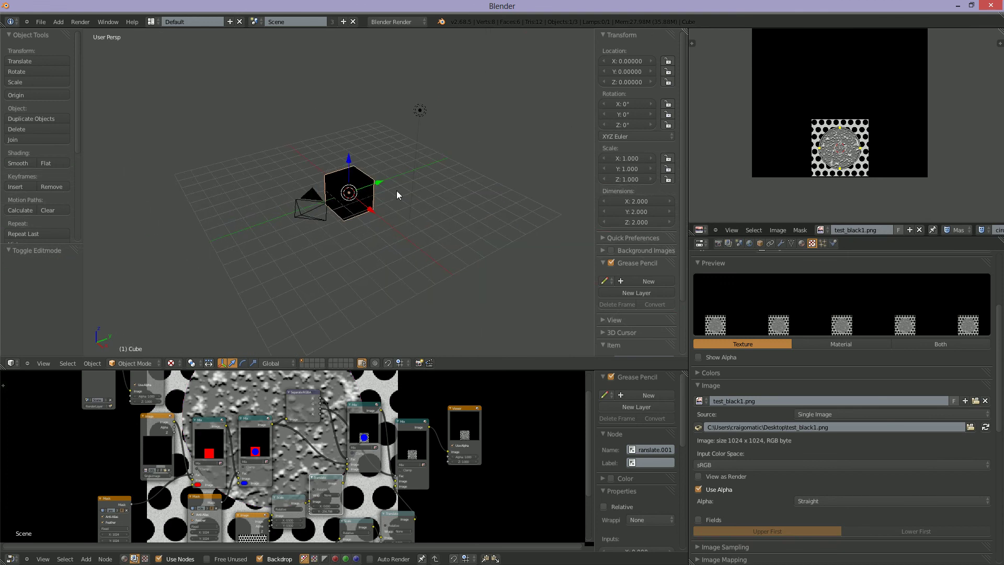
pyautogui.rightClick(420, 110)
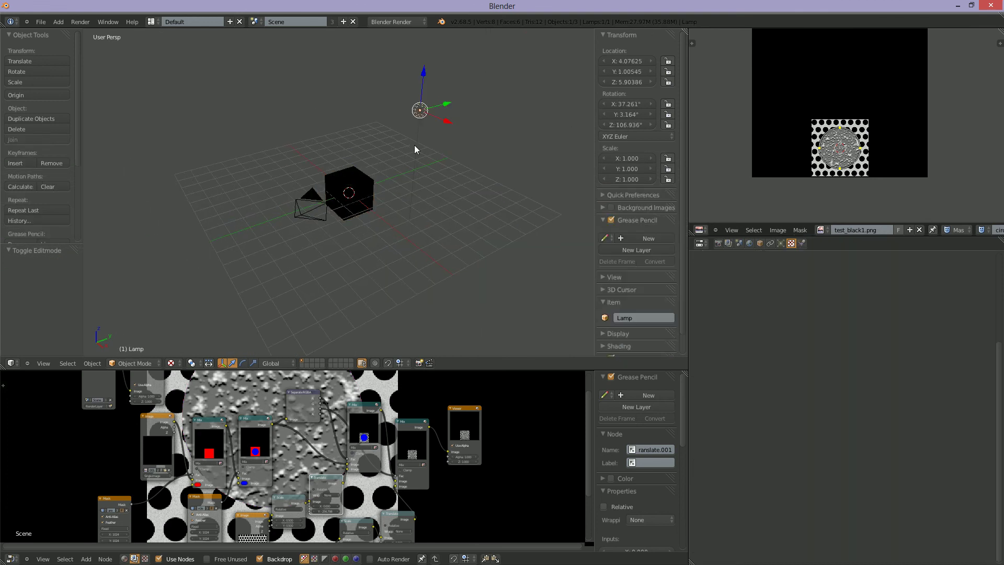
pyautogui.press('g')
pyautogui.click(305, 219)
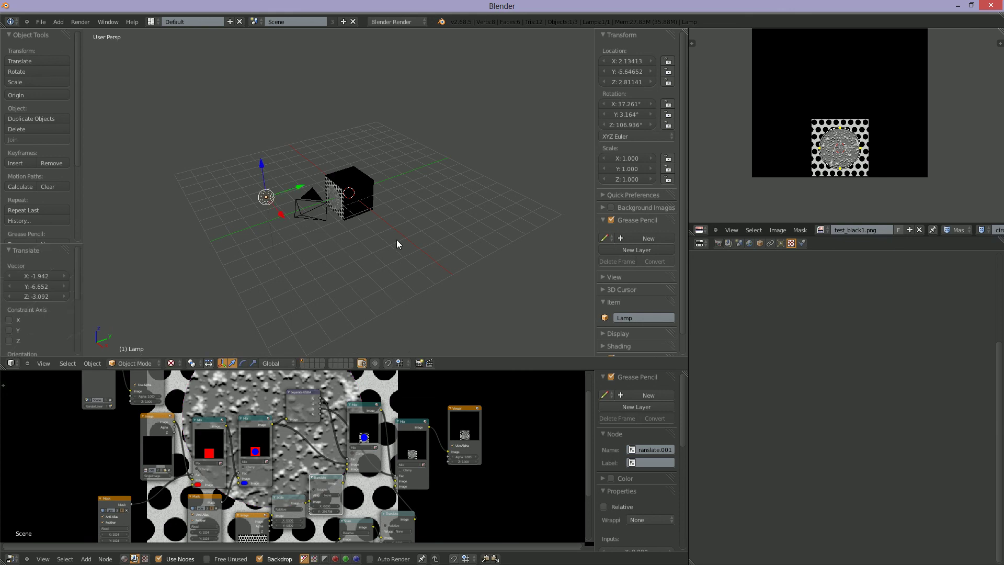
# Step: Examine the hole pattern and bumpy circle on the lit face of the cube up close and from a distance
pyautogui.moveTo(396, 239); pyautogui.dragTo(617, 204, button='middle')
pyautogui.scroll(3, 440, 227)
pyautogui.moveTo(453, 225); pyautogui.dragTo(460, 193, button='middle')
pyautogui.scroll(3, 466, 230)
pyautogui.scroll(2, 365, 225)
pyautogui.scroll(3, 343, 269)
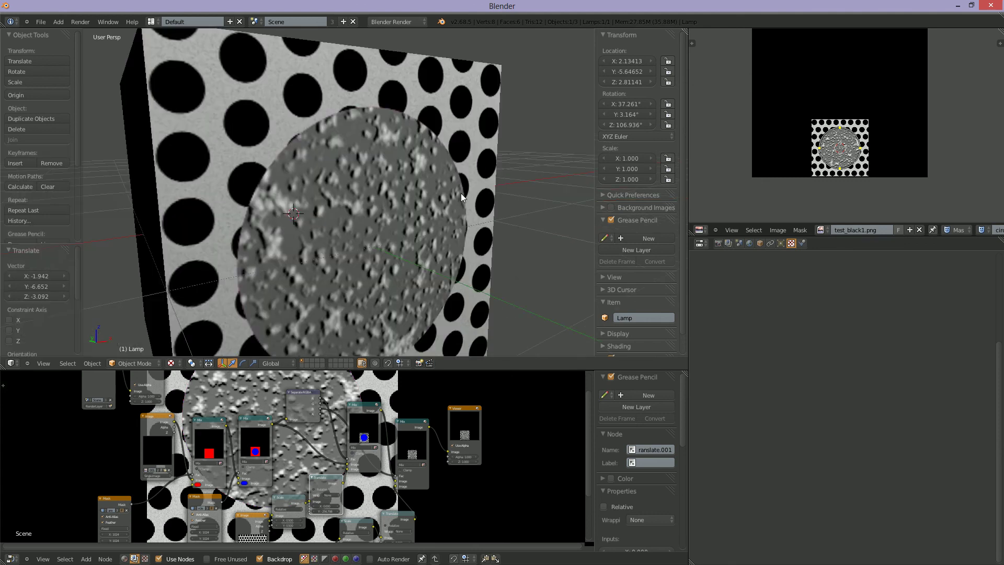
pyautogui.scroll(-3, 460, 193)
pyautogui.moveTo(378, 226); pyautogui.dragTo(429, 239, button='middle')
pyautogui.scroll(-1, 425, 224)
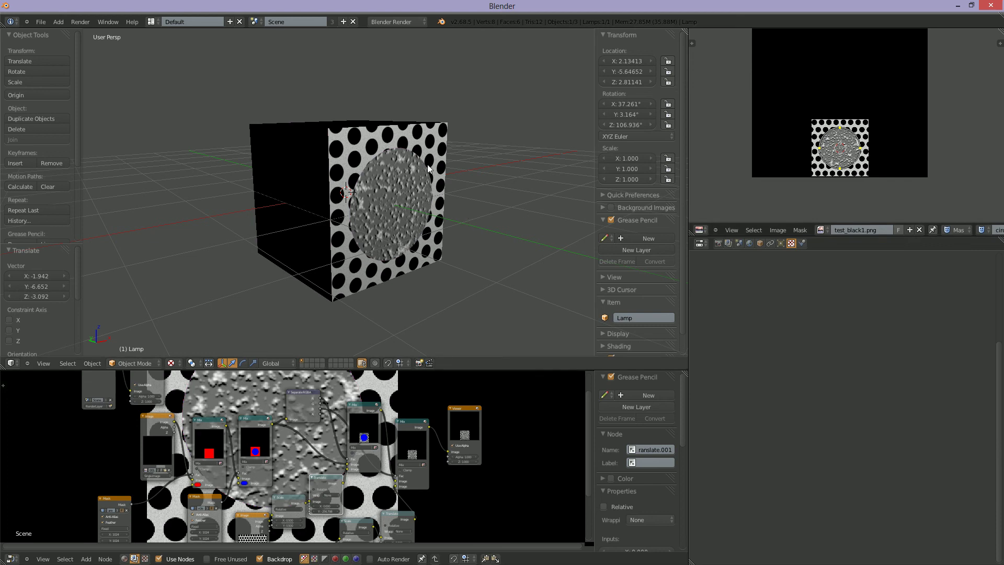
# Step: Select the cube and enter Edit Mode to show its UV layout over test_black1.png
pyautogui.rightClick(426, 217)
pyautogui.press('Tab')
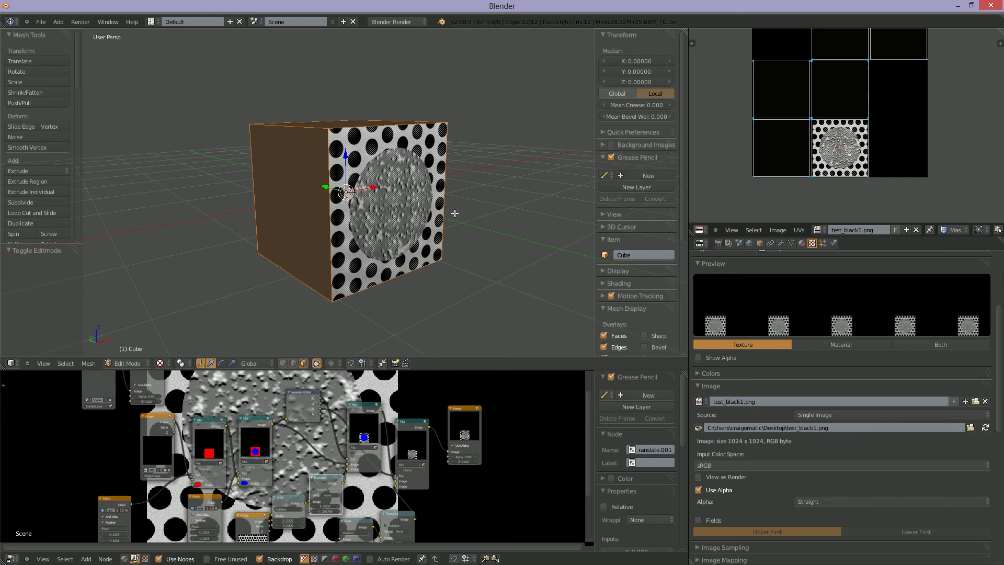
pyautogui.moveTo(827, 156); pyautogui.dragTo(812, 186, button='middle')
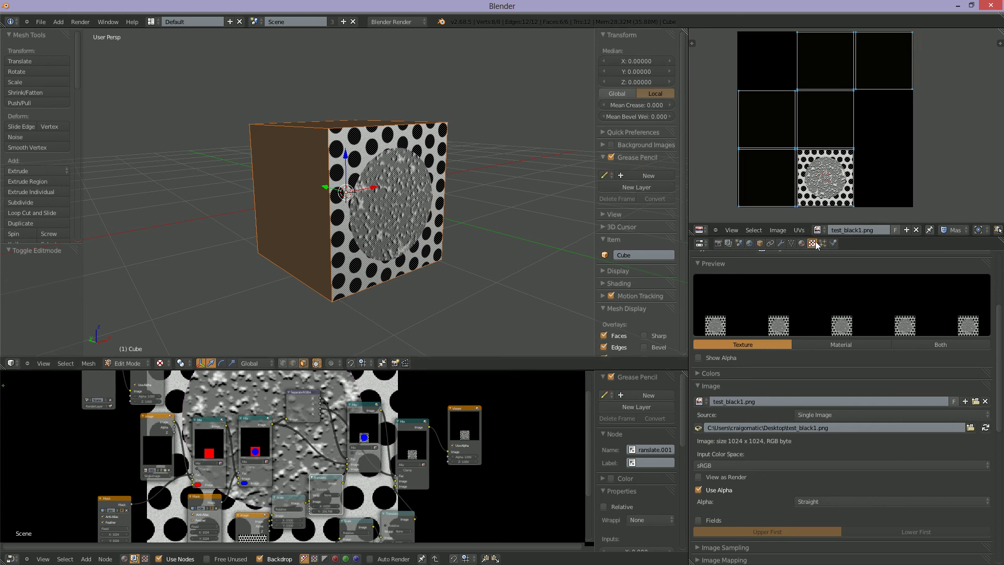
pyautogui.moveTo(451, 240); pyautogui.dragTo(436, 259, button='middle')
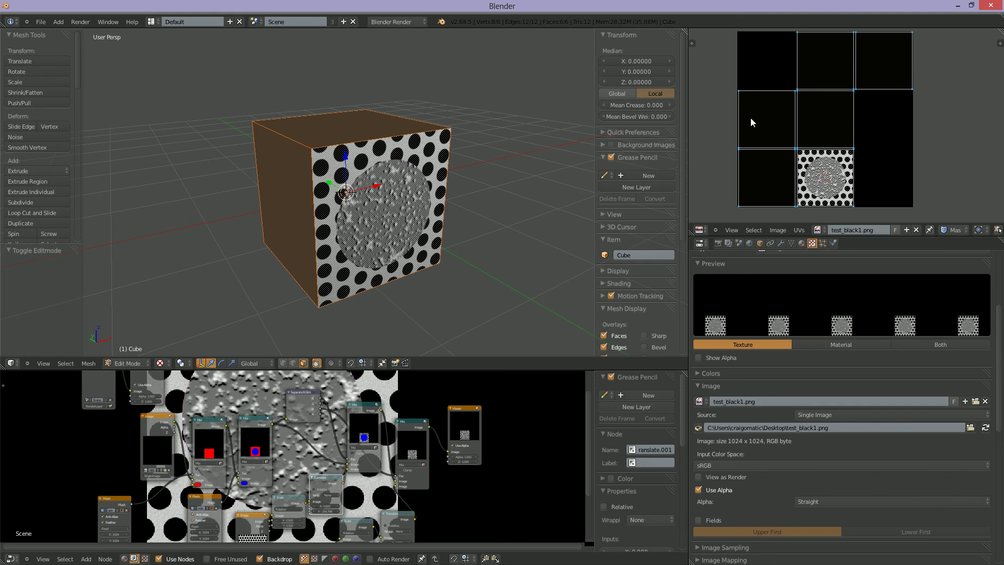
# Step: Switch the image editor from Mask to Paint mode and show its brush settings
pyautogui.click(955, 231)
pyautogui.moveTo(958, 229); pyautogui.dragTo(862, 231, button='middle')
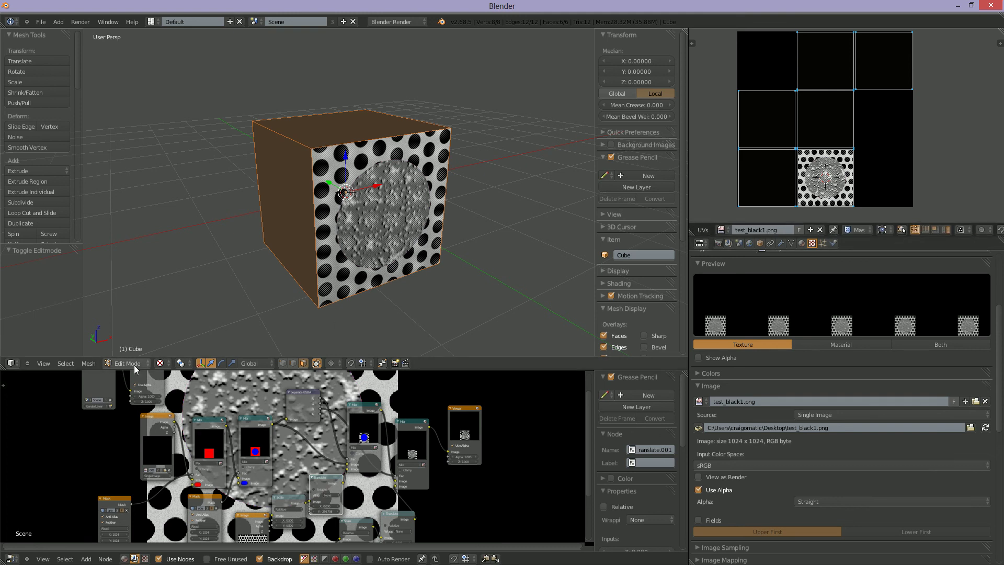
pyautogui.click(860, 230)
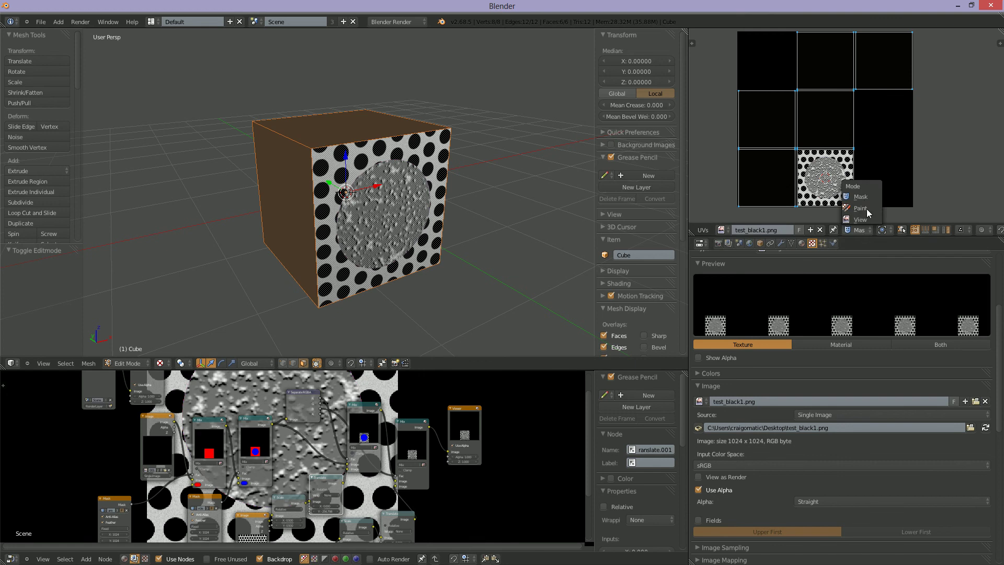
pyautogui.click(861, 208)
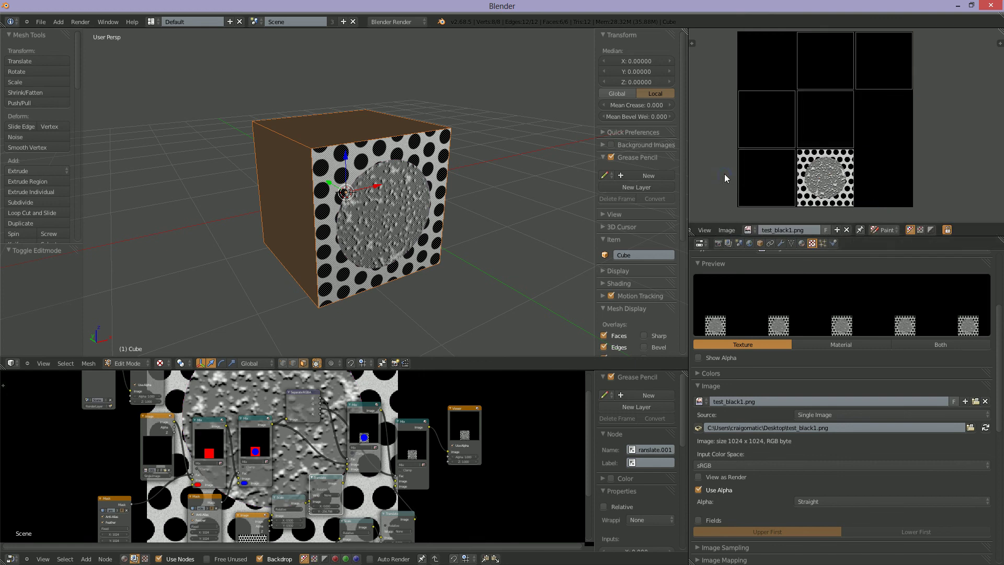
pyautogui.press('n')
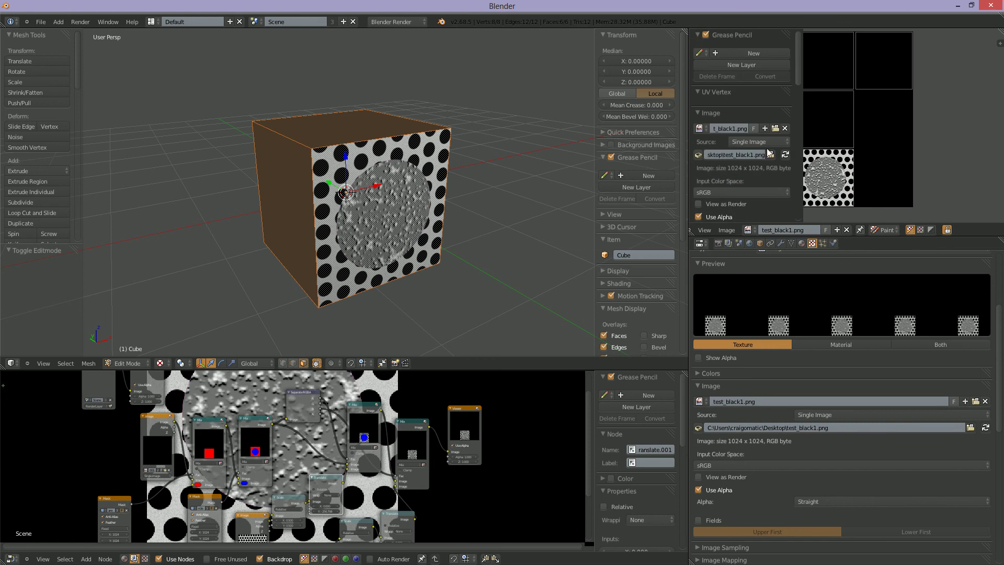
pyautogui.scroll(-15, 772, 181)
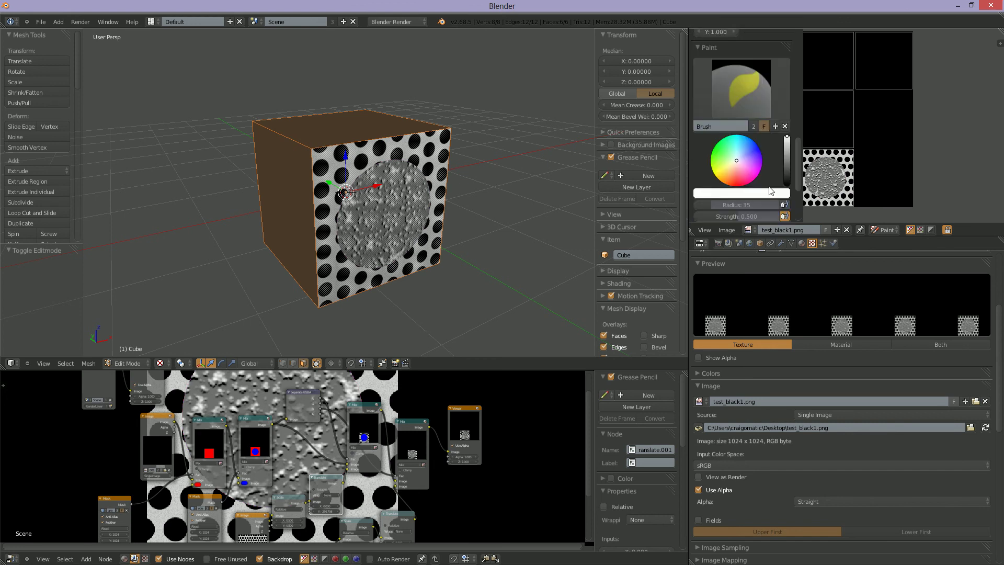
pyautogui.scroll(-2, 718, 195)
pyautogui.scroll(-2, 742, 198)
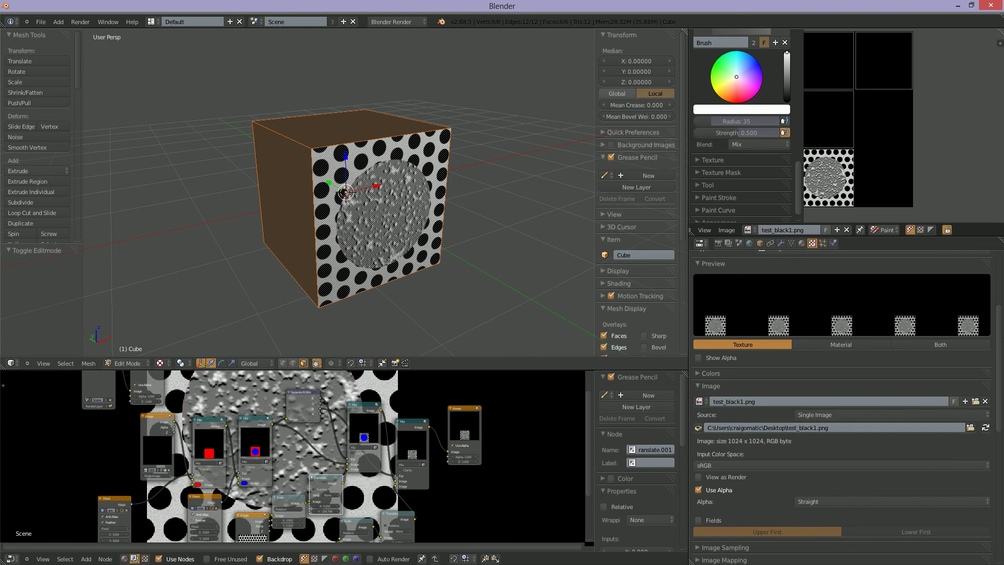
# Step: Put the cube in Texture Paint mode and enable face selection masking
pyautogui.click(141, 364)
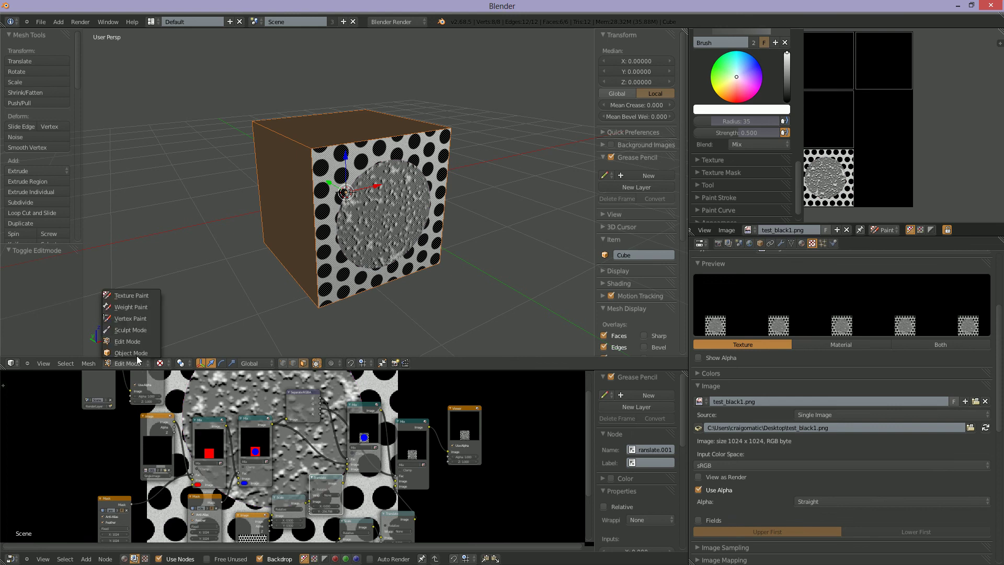
pyautogui.click(130, 297)
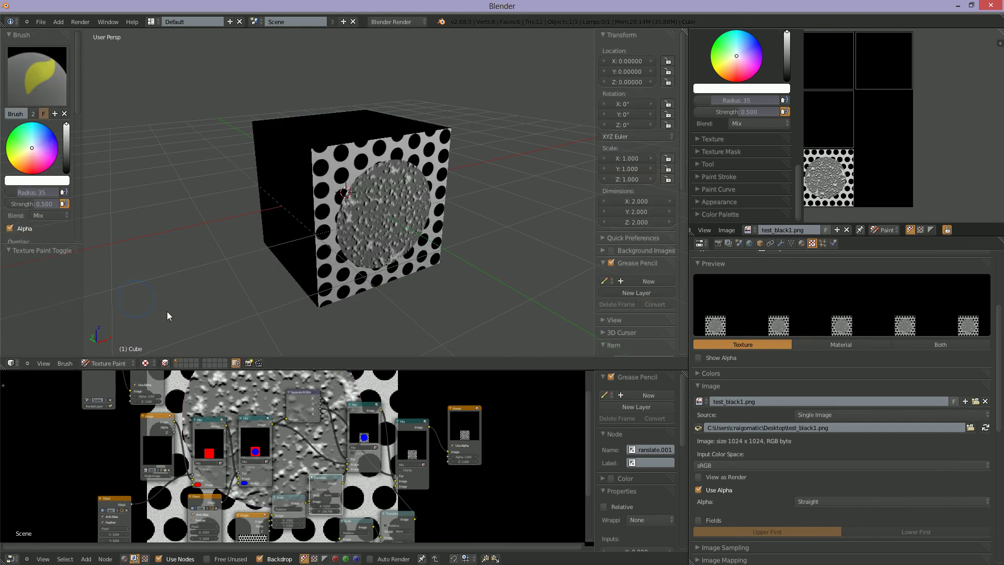
pyautogui.click(165, 364)
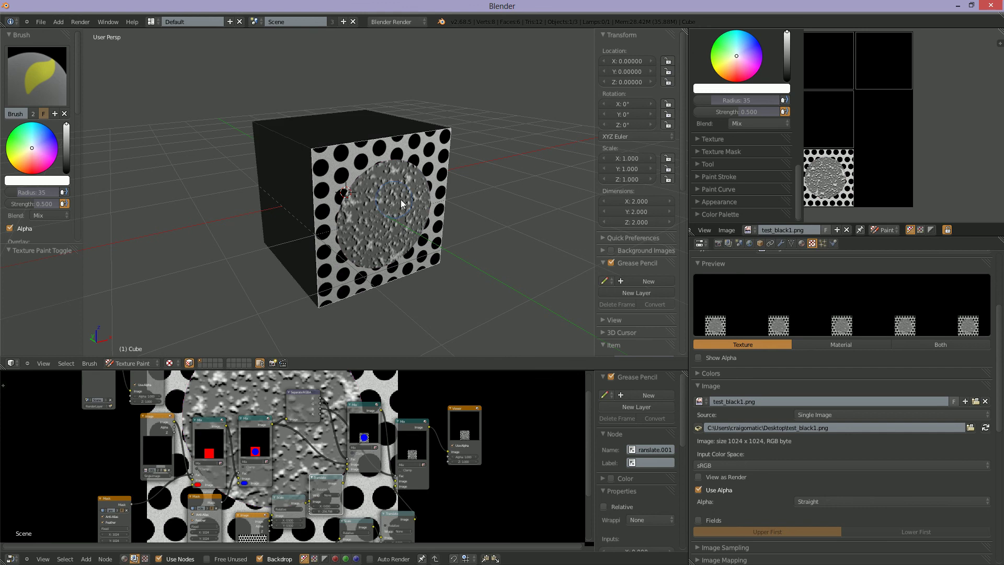
# Step: Select the cube's black side face as the paintable area and view it beside the patterned face
pyautogui.moveTo(474, 212); pyautogui.dragTo(305, 212, button='middle')
pyautogui.rightClick(336, 209)
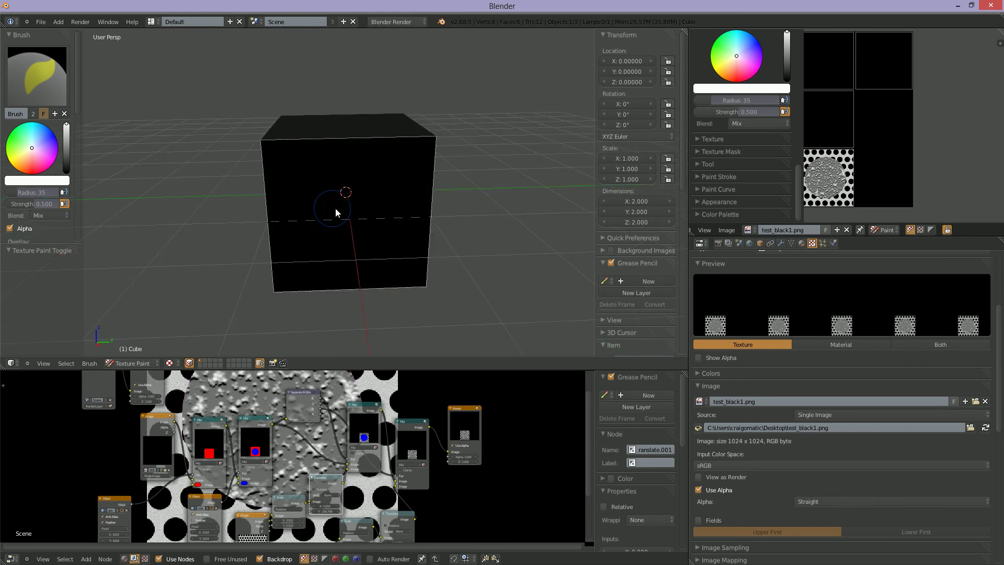
pyautogui.moveTo(487, 212); pyautogui.dragTo(577, 231, button='middle')
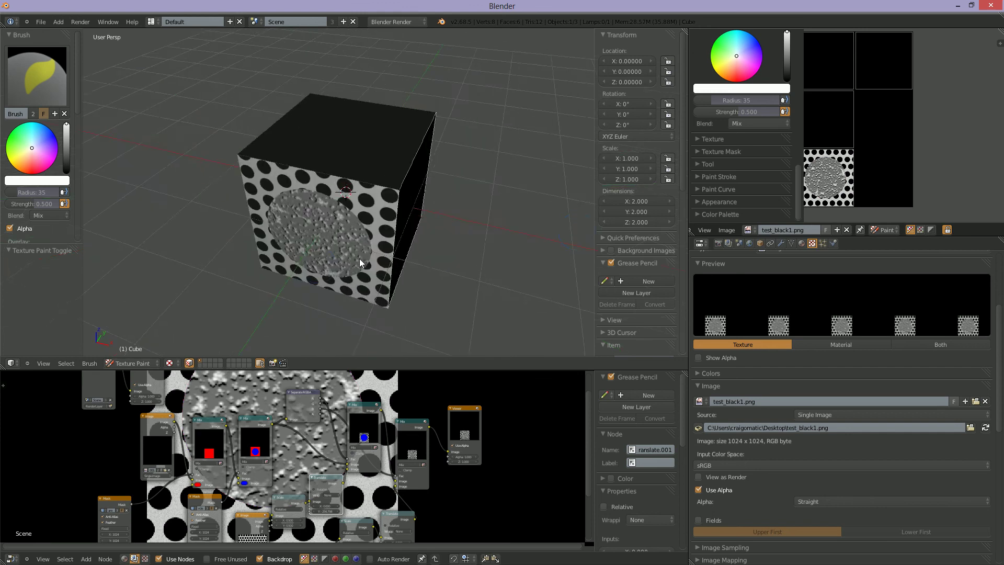
pyautogui.moveTo(360, 259); pyautogui.dragTo(311, 239, button='middle')
pyautogui.scroll(1, 370, 263)
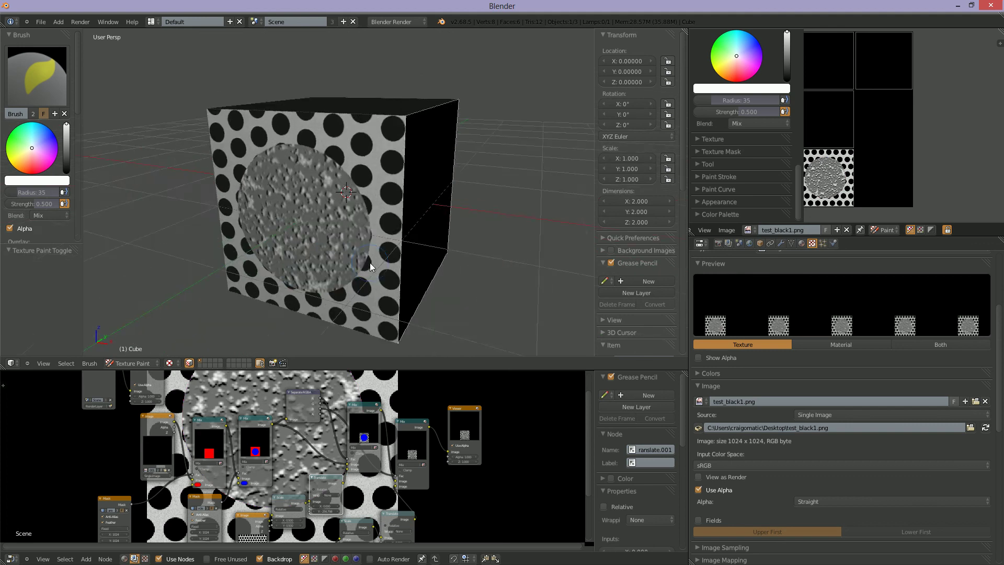
pyautogui.moveTo(370, 263); pyautogui.dragTo(368, 253, button='middle')
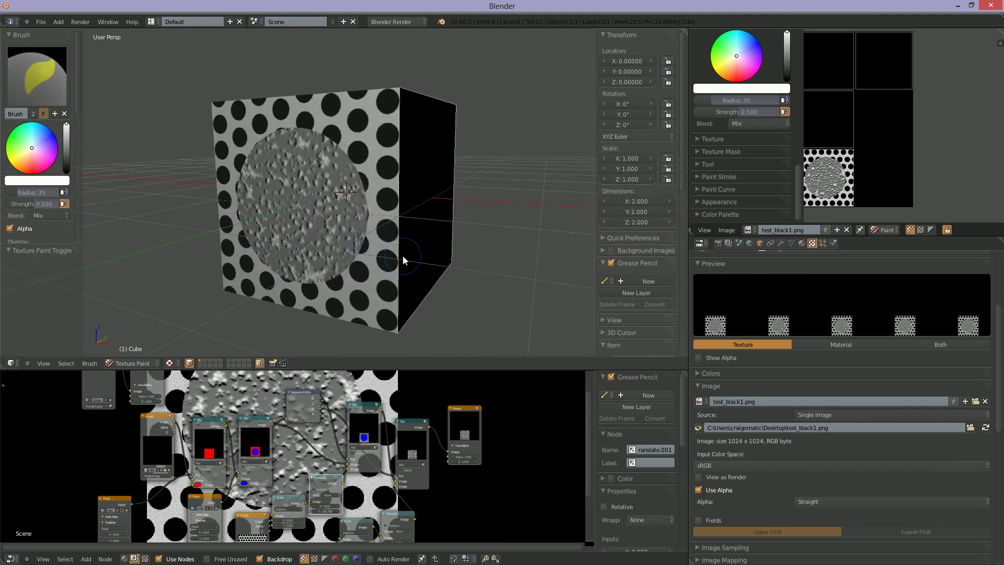